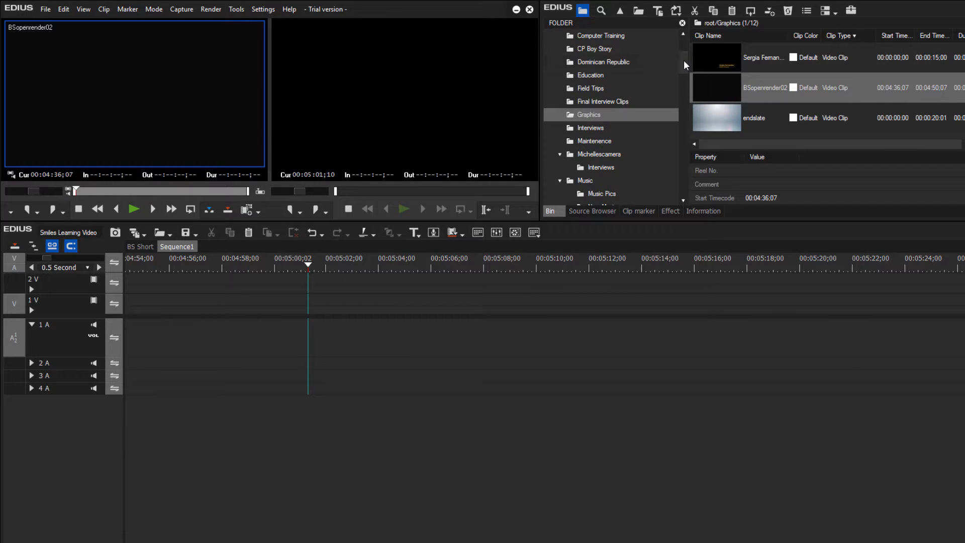
# Scrub through the opening clip of the BS Short sequence to preview it
pyautogui.moveTo(683, 59); pyautogui.dragTo(683, 53)
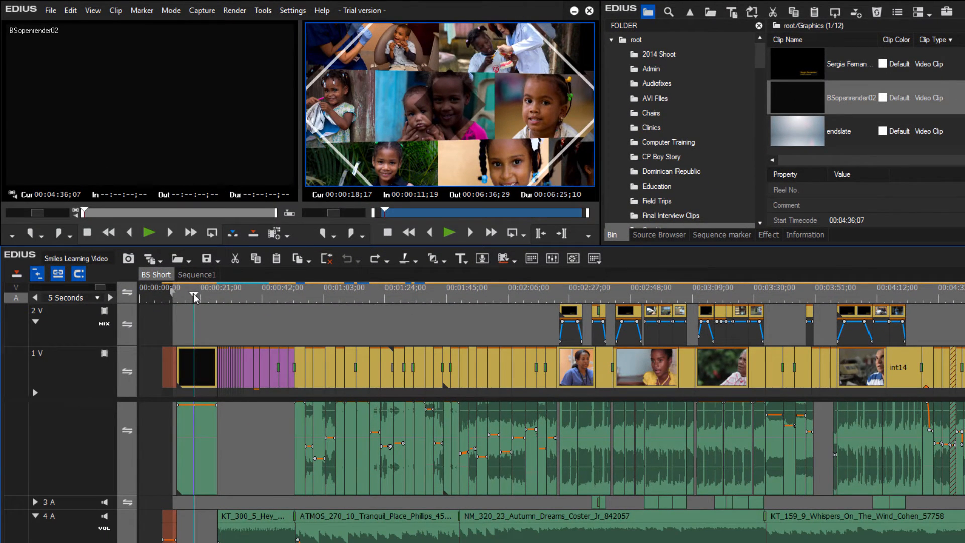
pyautogui.moveTo(192, 293); pyautogui.dragTo(187, 295)
pyautogui.click(198, 292)
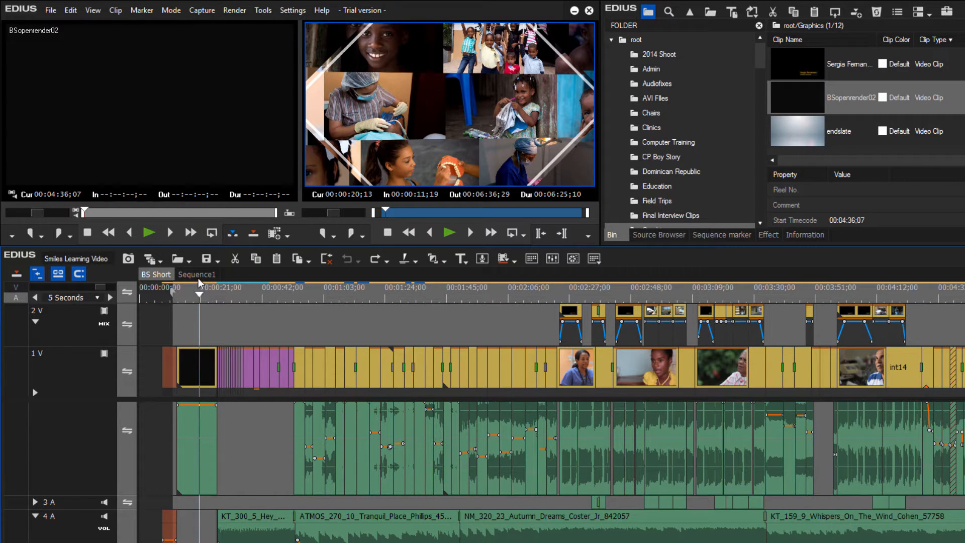
# Switch to Sequence1 and return the playhead to the start at 00:00:00;00
pyautogui.click(199, 275)
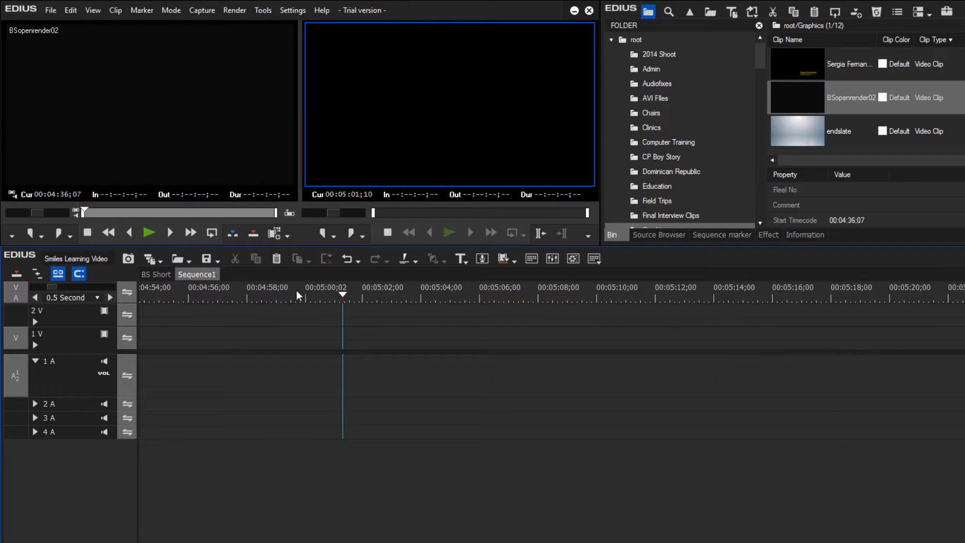
pyautogui.moveTo(339, 293)
pyautogui.mouseDown()
pyautogui.moveTo(188, 307)
pyautogui.moveTo(338, 309)
pyautogui.mouseUp()
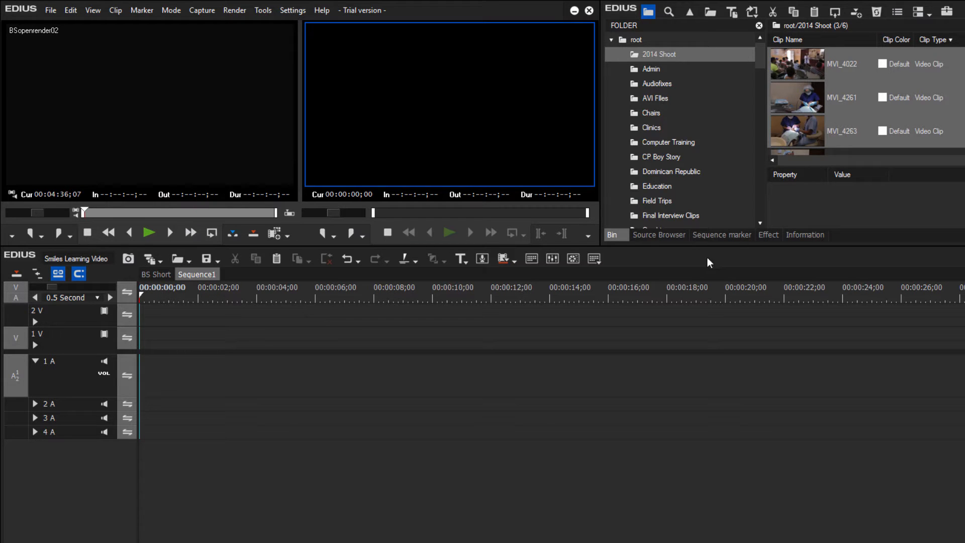
pyautogui.moveTo(707, 257)
pyautogui.mouseDown()
pyautogui.moveTo(707, 267)
pyautogui.moveTo(746, 261)
pyautogui.moveTo(707, 258)
pyautogui.mouseUp()
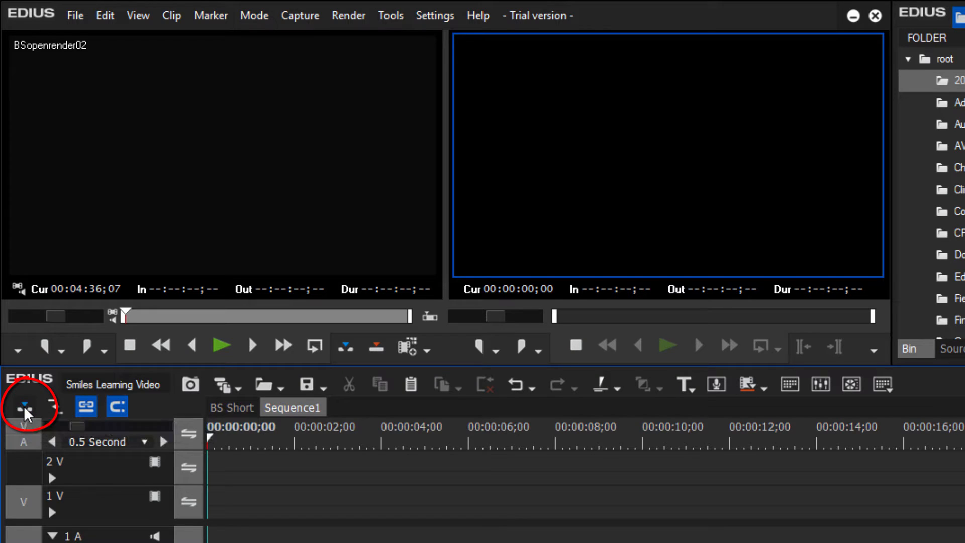
# Switch between insert and overwrite mode, ending in overwrite, and turn ripple mode on and off again
pyautogui.click(24, 409)
pyautogui.click(23, 409)
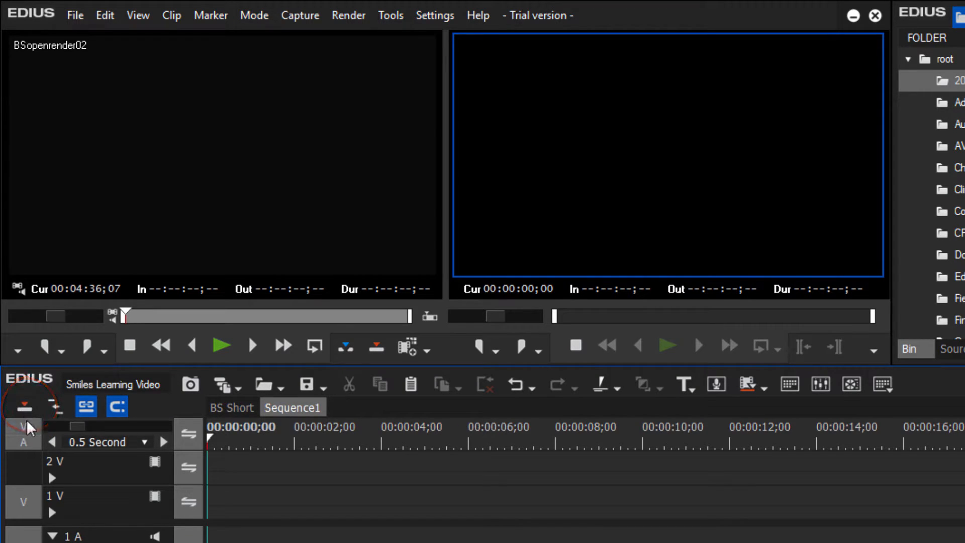
pyautogui.click(52, 413)
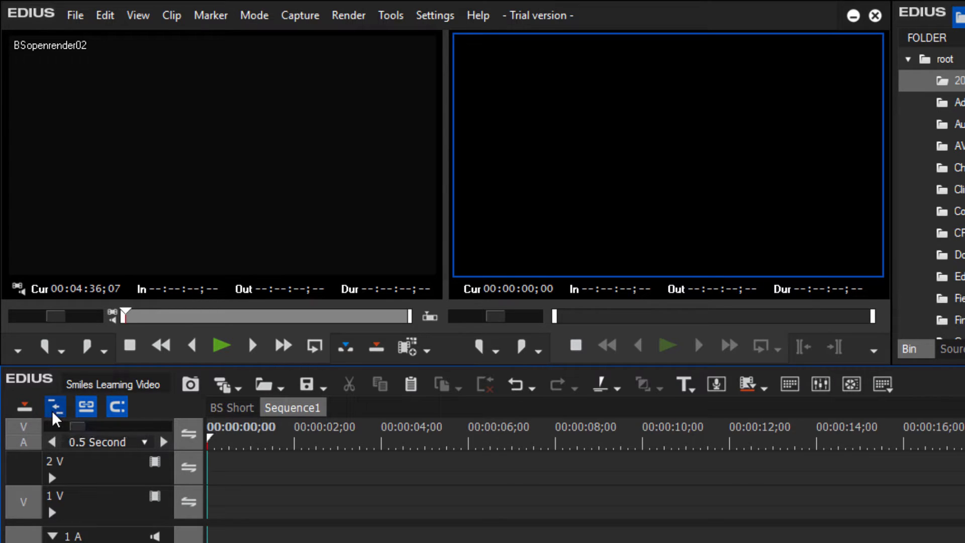
pyautogui.click(57, 413)
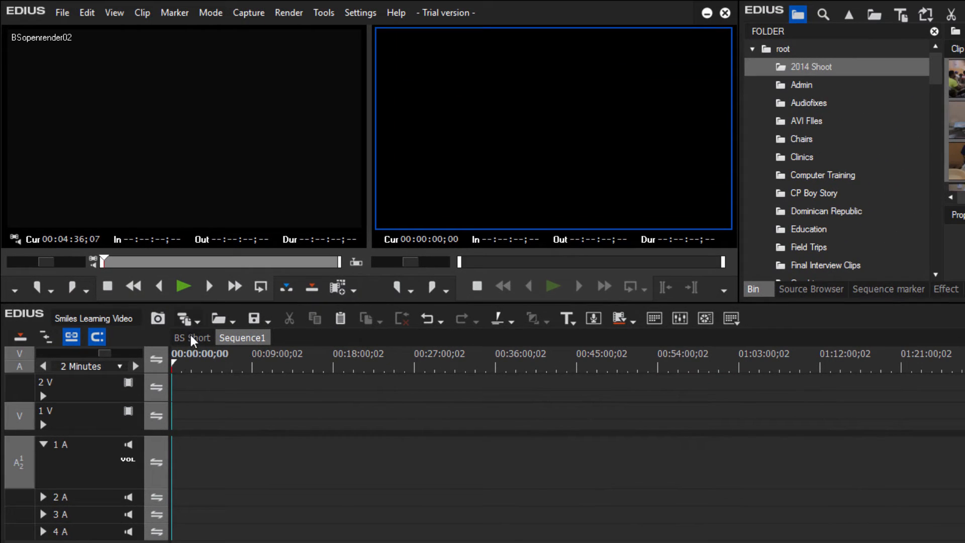
# Open the BS Short sequence, place the playhead near the start of clip WVV005859 at 00:01:10;11, and zoom the timeline back out
pyautogui.click(191, 338)
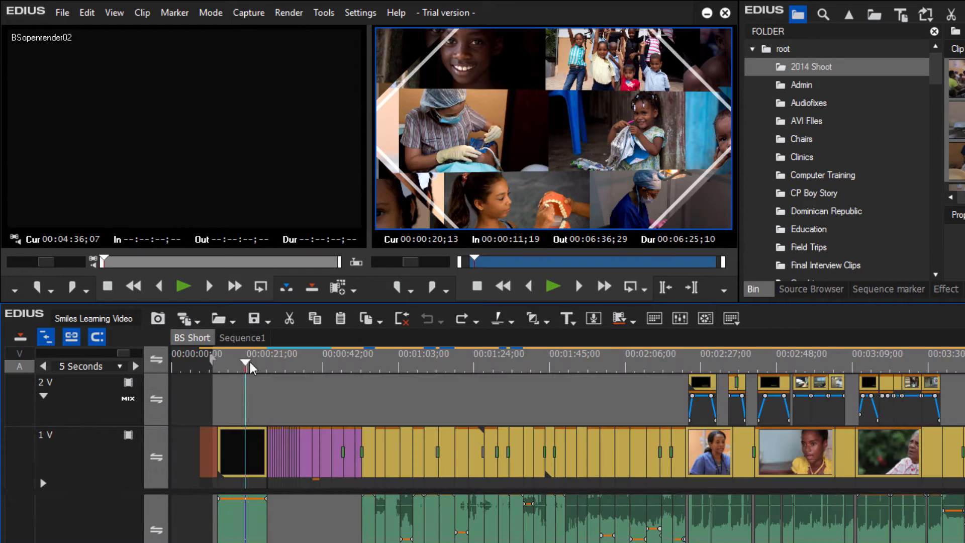
pyautogui.moveTo(249, 362); pyautogui.dragTo(430, 376)
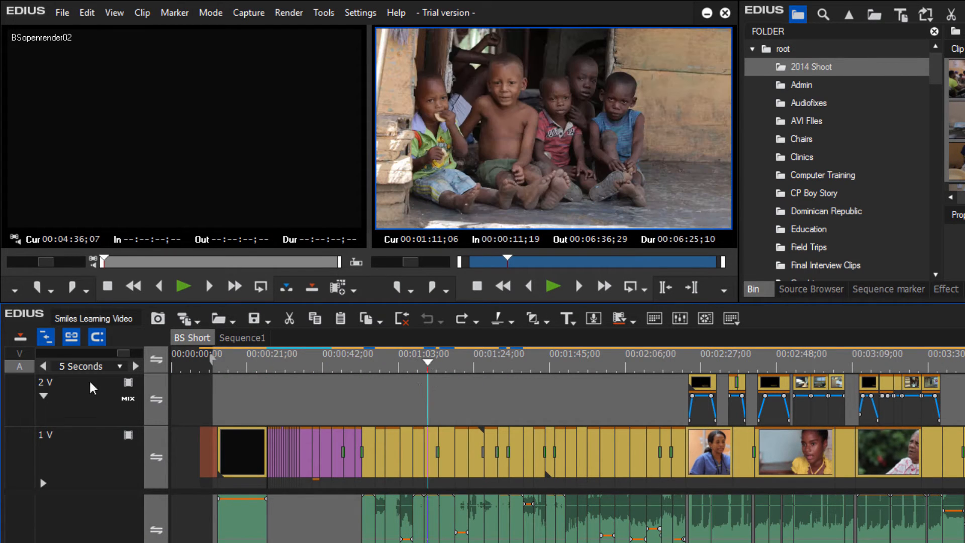
pyautogui.moveTo(125, 353); pyautogui.dragTo(45, 351)
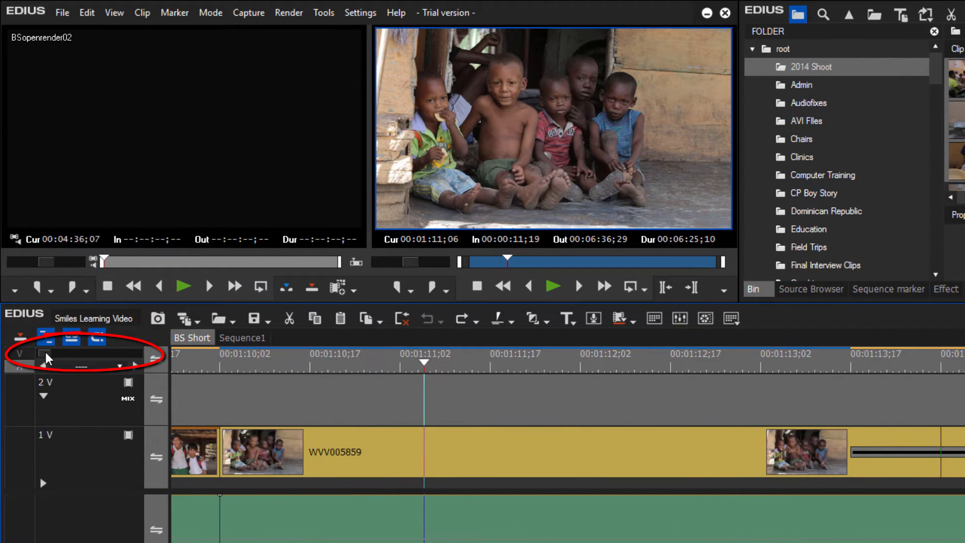
pyautogui.moveTo(344, 367)
pyautogui.mouseDown()
pyautogui.moveTo(347, 376)
pyautogui.moveTo(336, 357)
pyautogui.moveTo(320, 369)
pyautogui.moveTo(338, 372)
pyautogui.mouseUp()
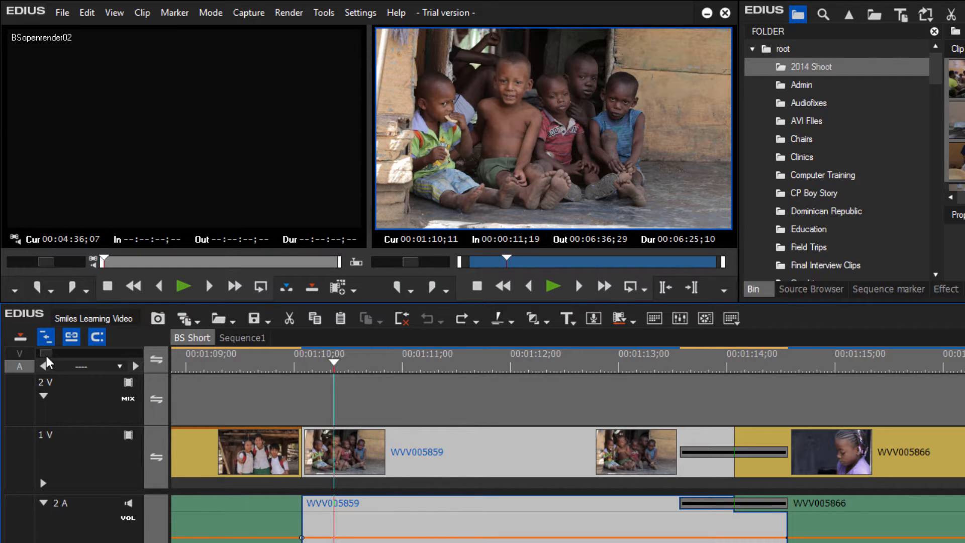
pyautogui.moveTo(47, 355); pyautogui.dragTo(107, 343)
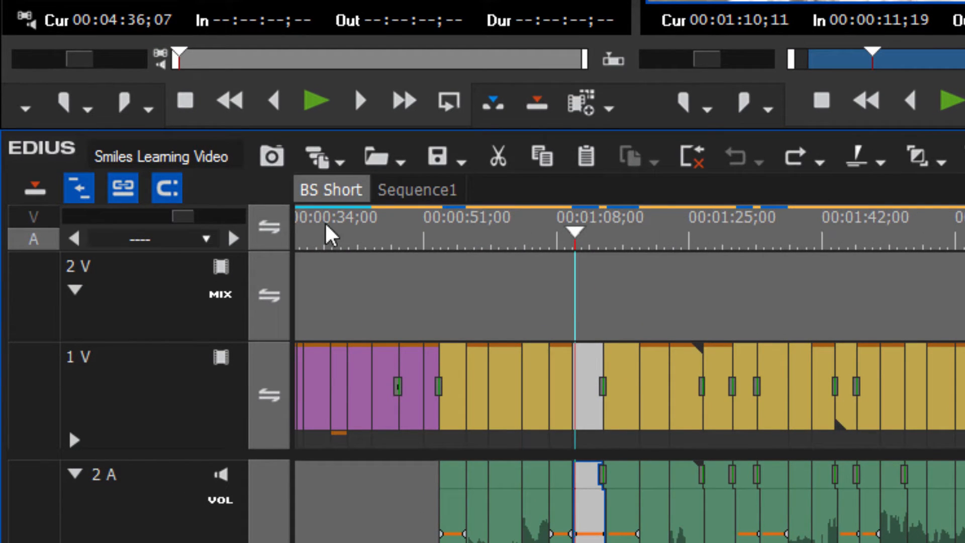
pyautogui.moveTo(183, 218)
pyautogui.mouseDown()
pyautogui.moveTo(158, 228)
pyautogui.moveTo(218, 222)
pyautogui.moveTo(181, 237)
pyautogui.moveTo(196, 231)
pyautogui.mouseUp()
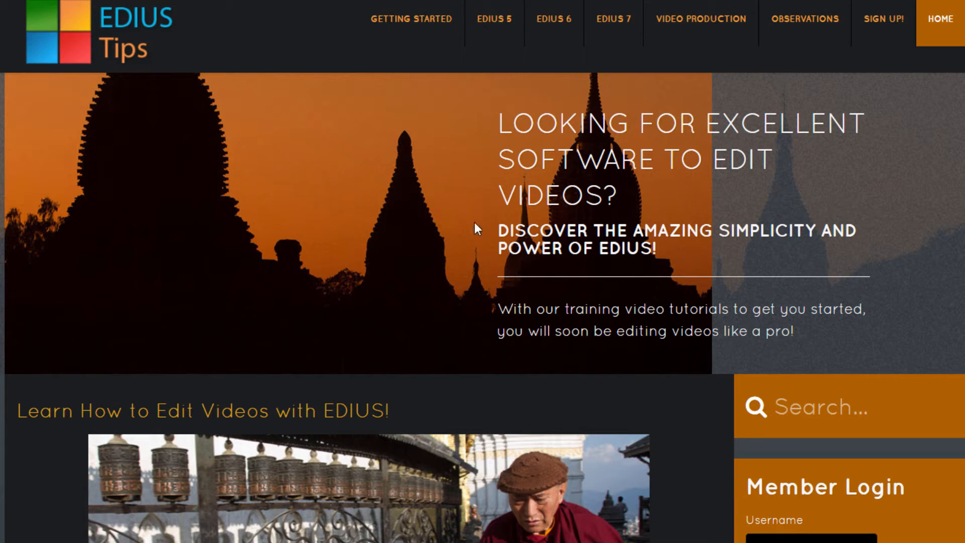
# In the browser, open the free EDIUS 7 video tutorials page on the EDIUS Tips website and look through it
pyautogui.moveTo(426, 20)
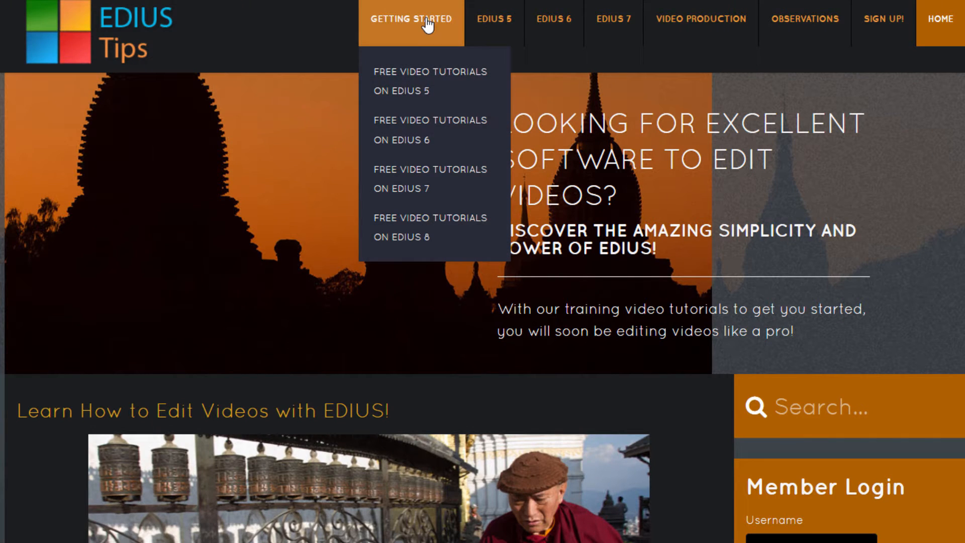
pyautogui.click(443, 177)
pyautogui.scroll(-10, 530, 358)
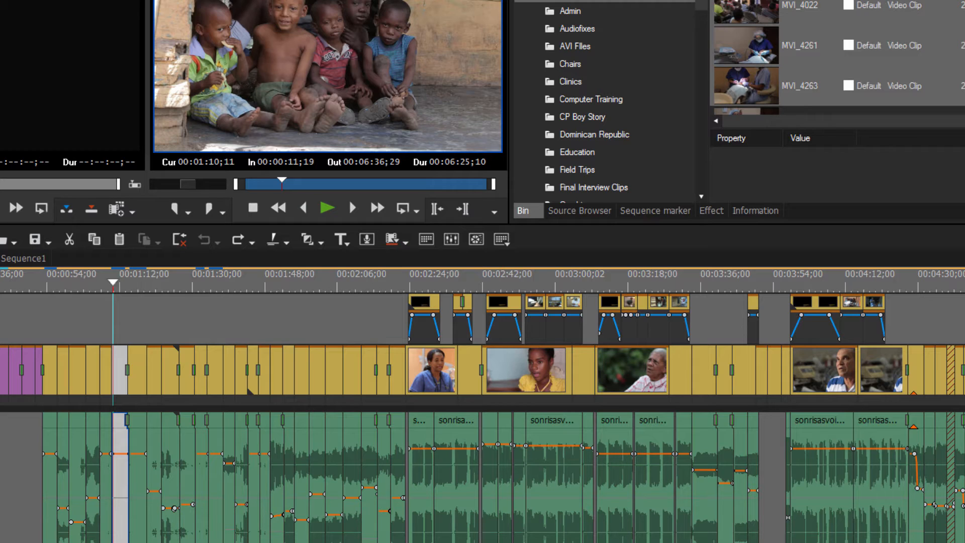
# Examine the BS Short timeline around the playhead at close and wide zoom levels, ending at the 1 Second scale
pyautogui.hotkey('ctrl', '+')
pyautogui.hotkey('ctrl', '+')
pyautogui.hotkey('ctrl', '+')
pyautogui.hotkey('ctrl', '+')
pyautogui.hotkey('ctrl', '+')
pyautogui.hotkey('ctrl', '+')
pyautogui.hotkey('ctrl', '+')
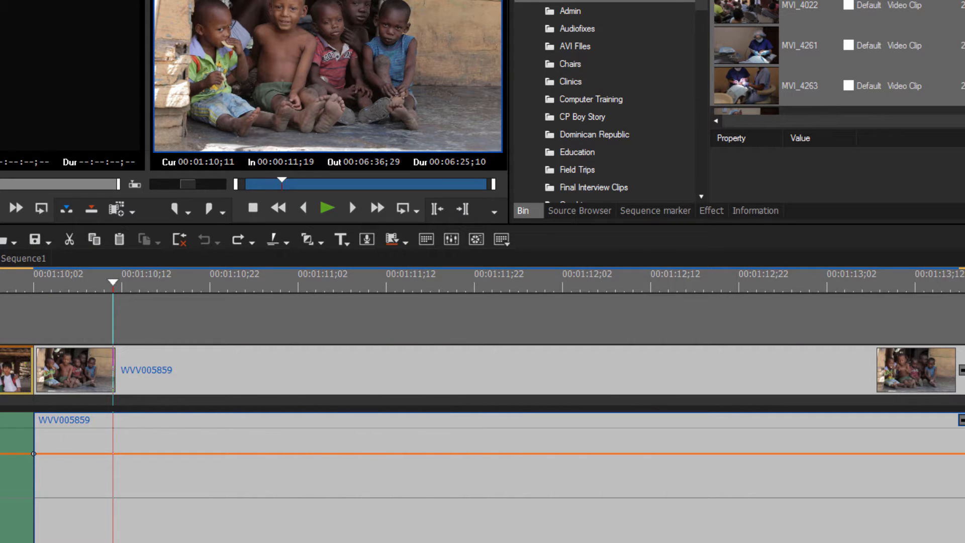
pyautogui.hotkey('ctrl', '-')
pyautogui.hotkey('ctrl', '-')
pyautogui.hotkey('ctrl', '-')
pyautogui.hotkey('ctrl', '-')
pyautogui.hotkey('ctrl', '-')
pyautogui.hotkey('ctrl', '-')
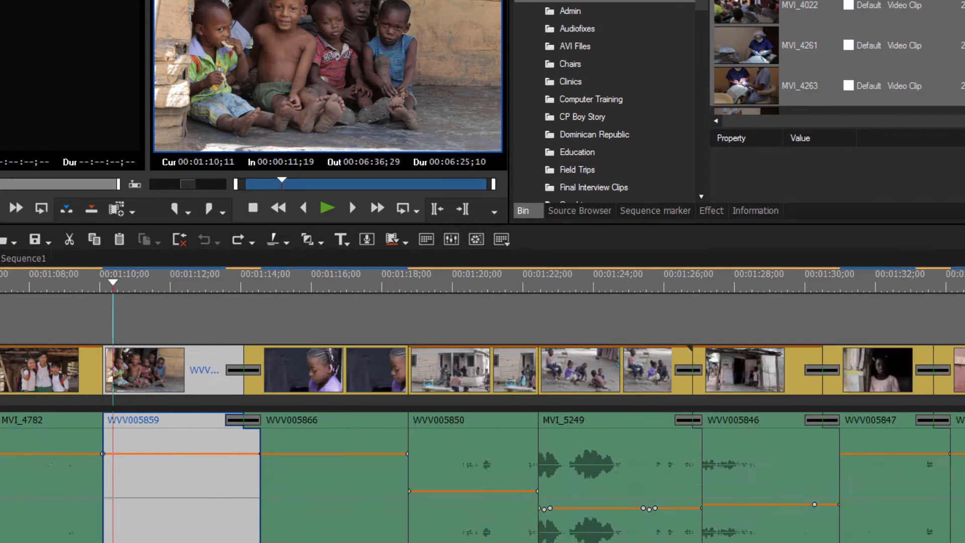
pyautogui.hotkey('ctrl', '-')
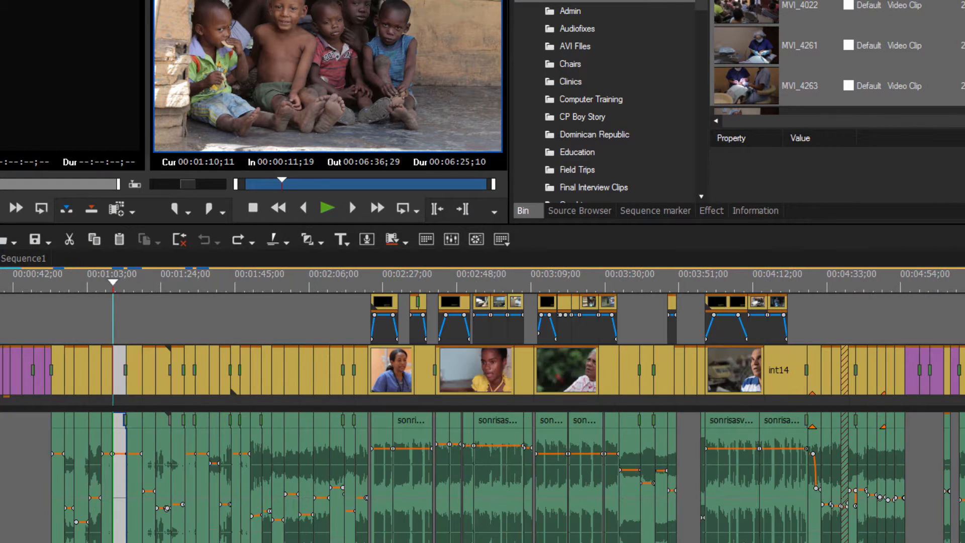
pyautogui.hotkey('ctrl', '+')
pyautogui.hotkey('ctrl', '+')
pyautogui.hotkey('ctrl', '+')
pyautogui.hotkey('ctrl', '+')
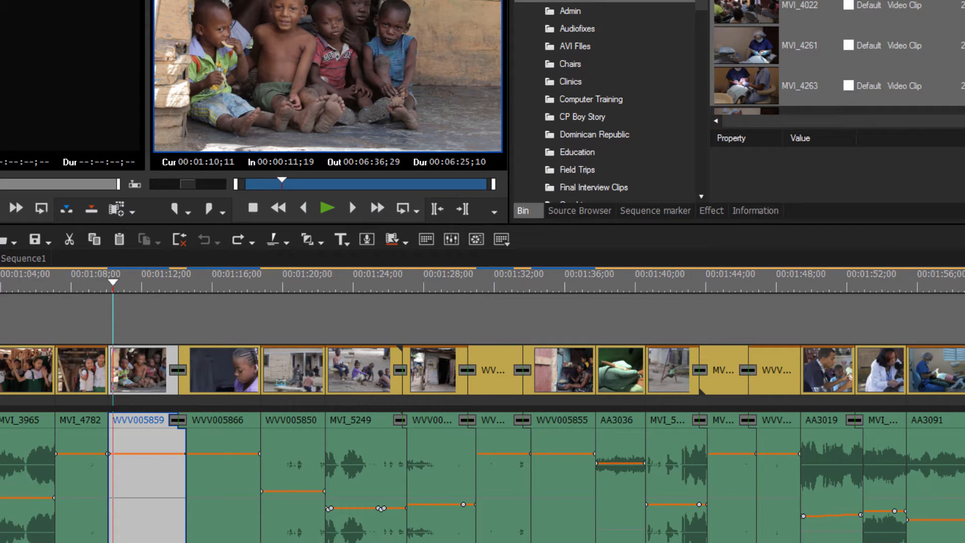
# Adjust the audio track heights in the BS Short timeline, slightly enlarging track 1A and reducing track 2A
pyautogui.scroll(2, 482, 402)
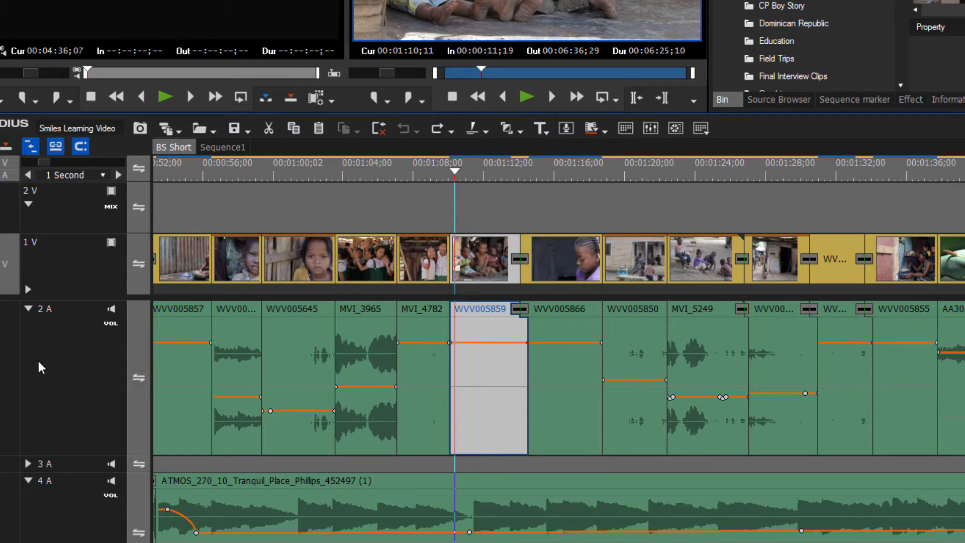
pyautogui.scroll(-2, 39, 361)
pyautogui.scroll(1, 41, 371)
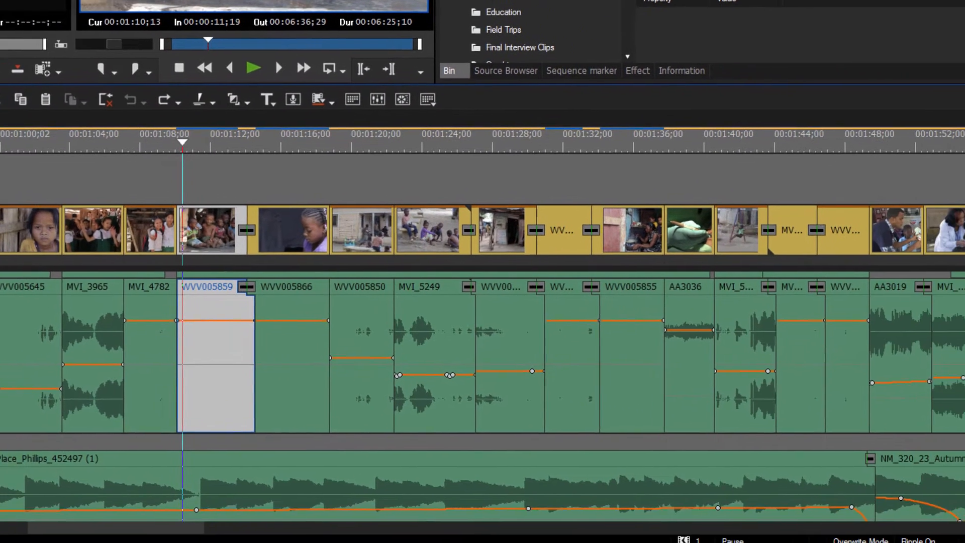
pyautogui.moveTo(959, 386); pyautogui.dragTo(960, 331)
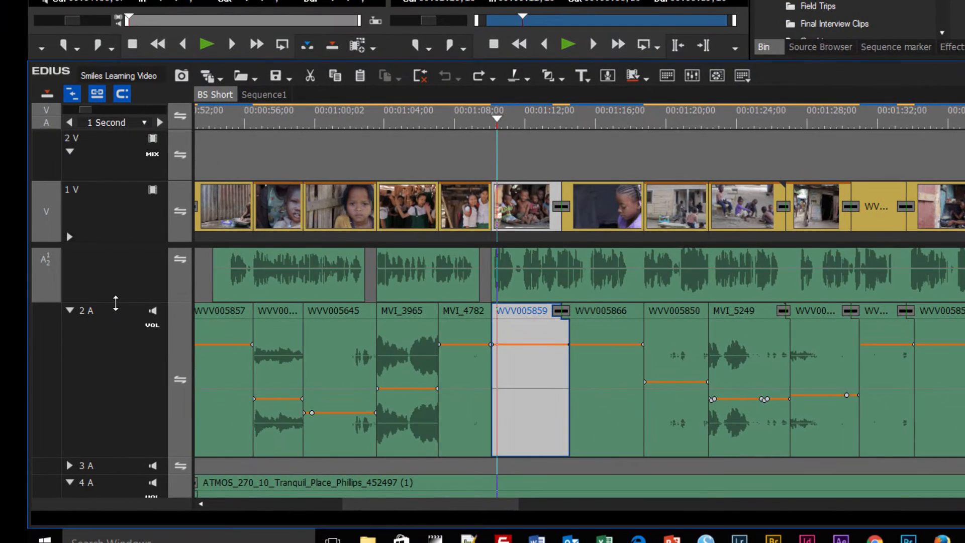
pyautogui.moveTo(116, 304); pyautogui.dragTo(114, 330)
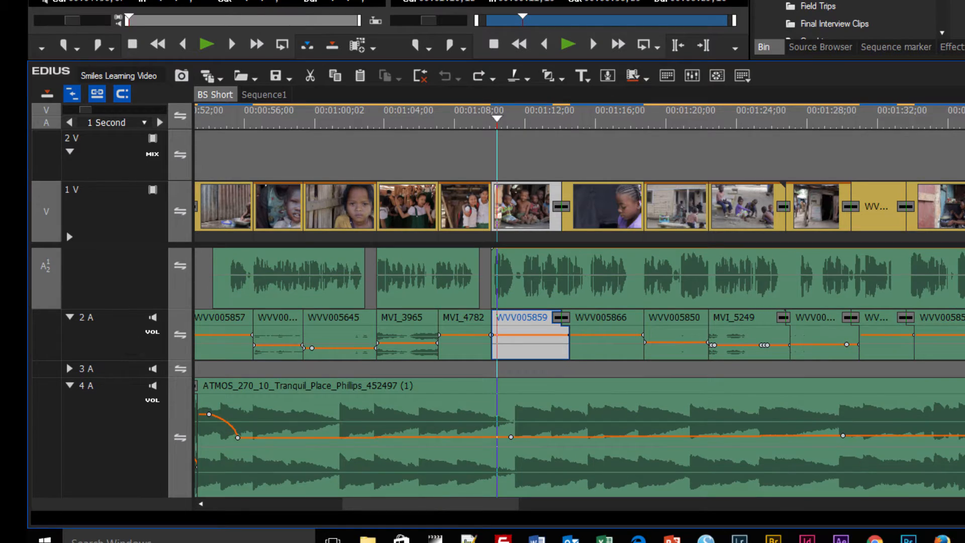
pyautogui.scroll(2, 497, 372)
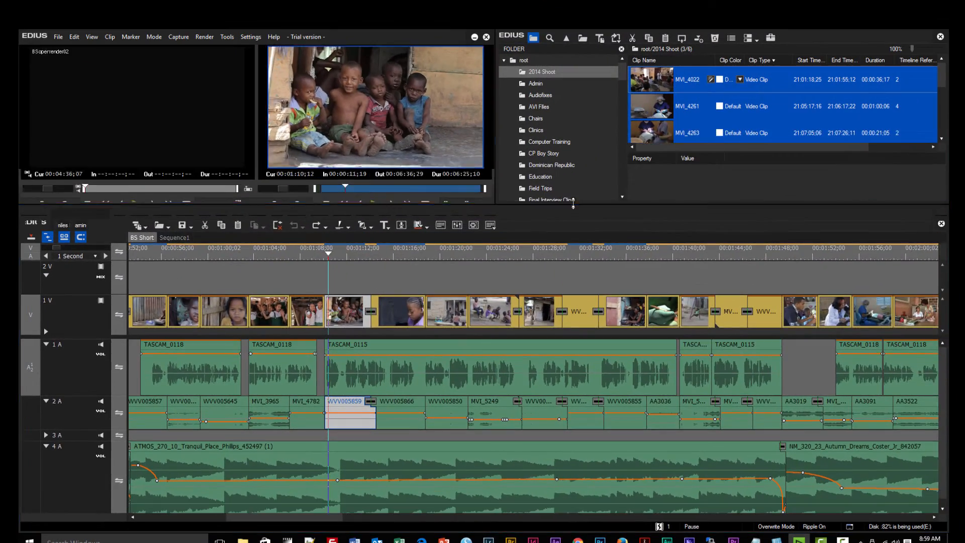
# Enlarge the timeline area by shrinking the monitors and bin above it, and set the playhead to 00:01:04;11
pyautogui.moveTo(573, 204); pyautogui.dragTo(572, 176)
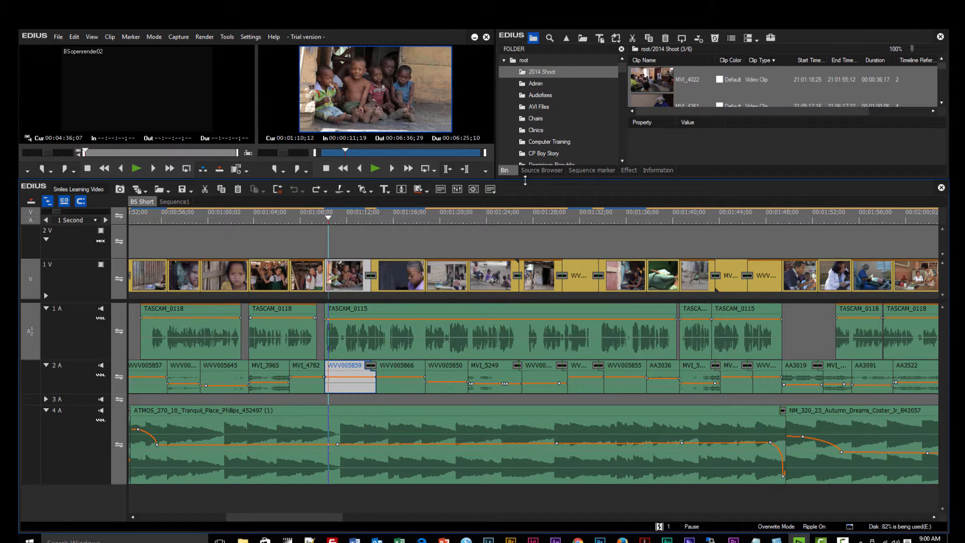
pyautogui.moveTo(525, 180); pyautogui.dragTo(524, 184)
pyautogui.click(257, 242)
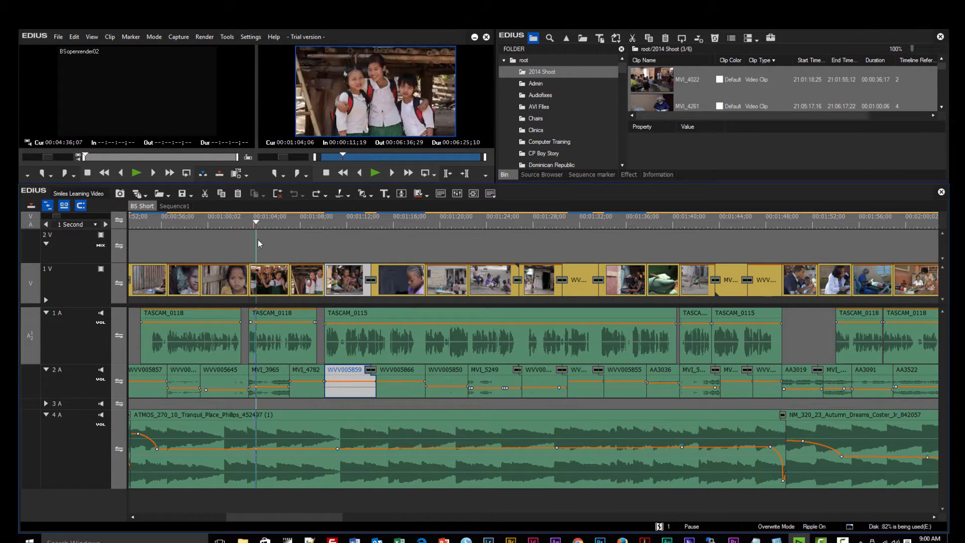
pyautogui.moveTo(258, 240)
pyautogui.mouseDown()
pyautogui.moveTo(189, 255)
pyautogui.moveTo(262, 249)
pyautogui.mouseUp()
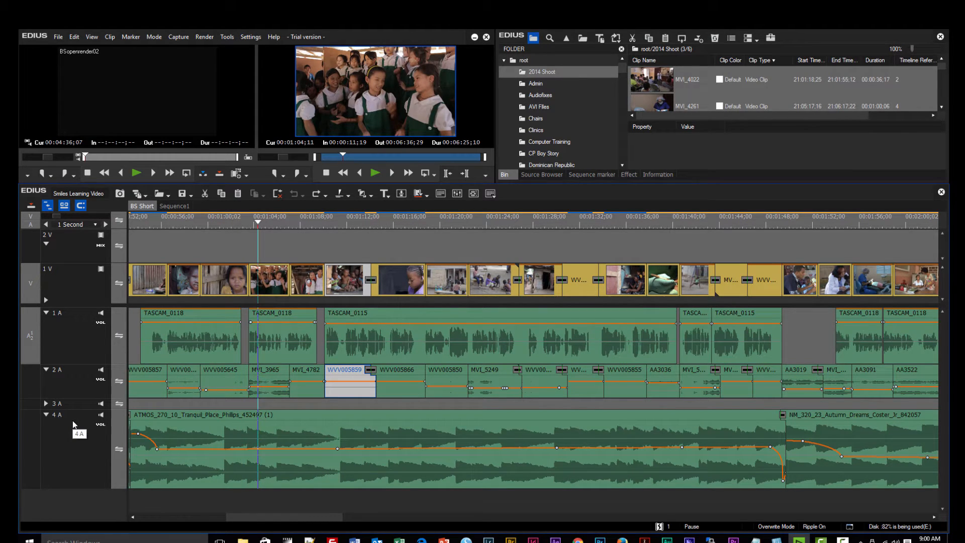
# Switch to Sequence1 and rename audio track 1A as "Ambient Audio"
pyautogui.click(172, 206)
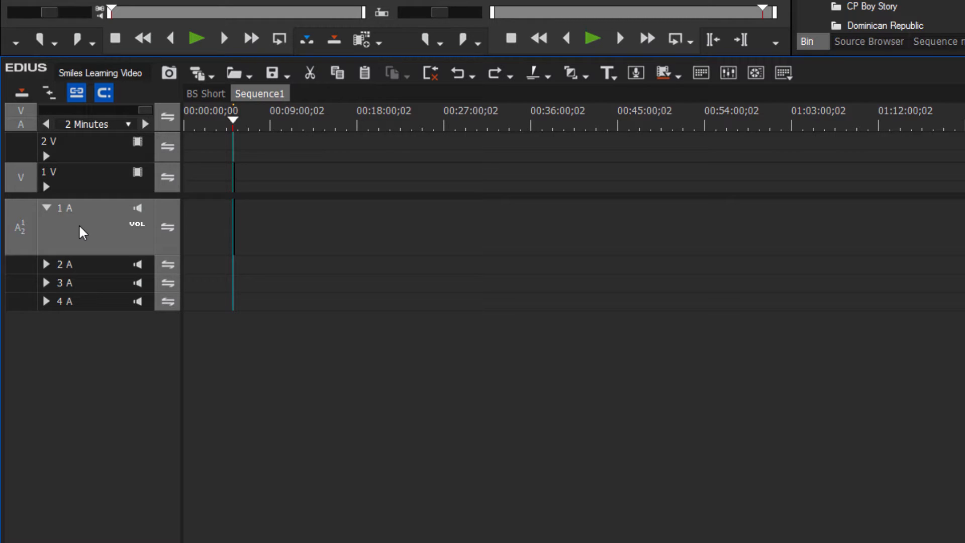
pyautogui.rightClick(80, 231)
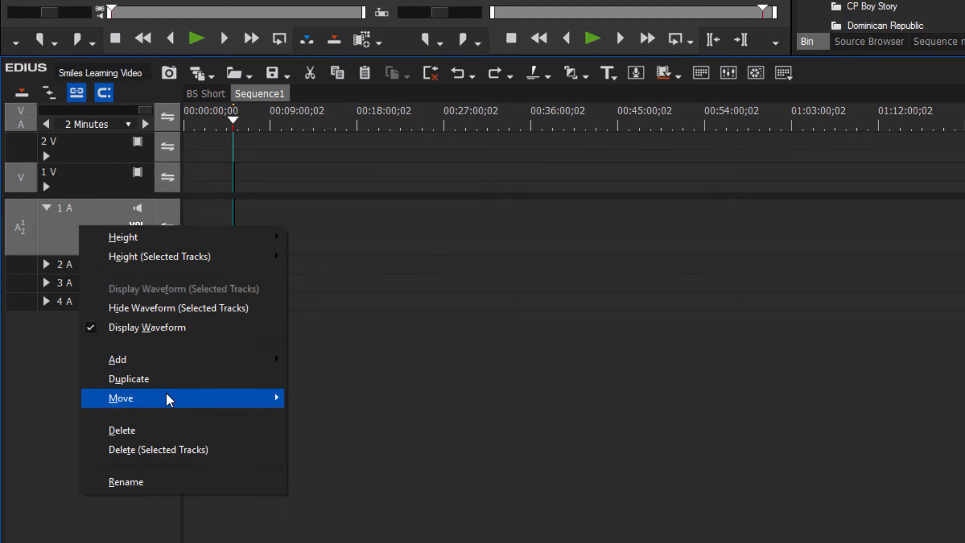
pyautogui.moveTo(154, 362)
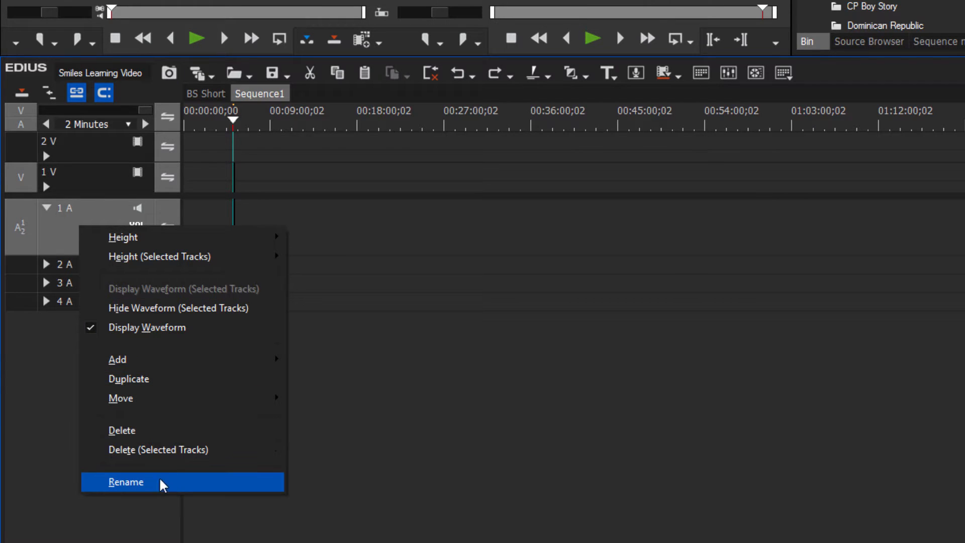
pyautogui.click(134, 480)
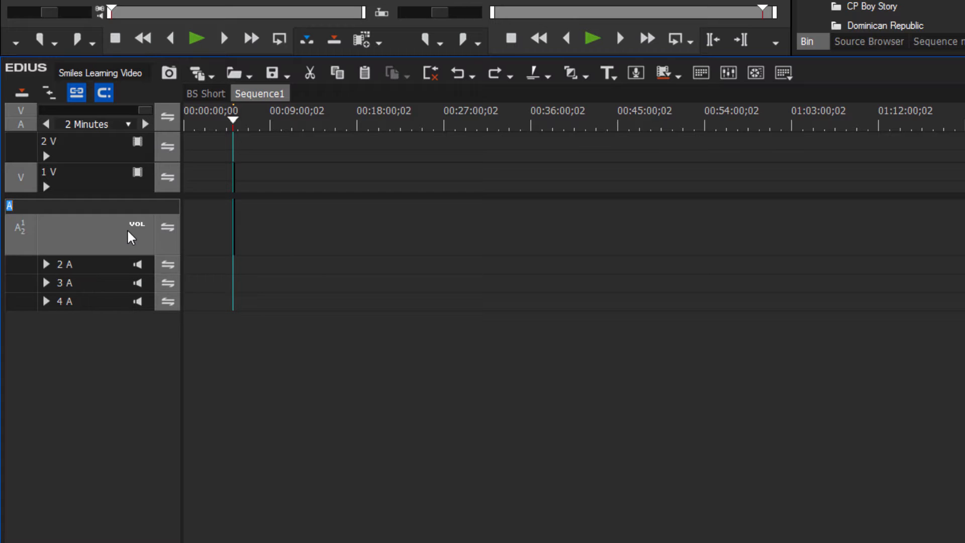
pyautogui.write('Ambient Audio')
pyautogui.press('Return')
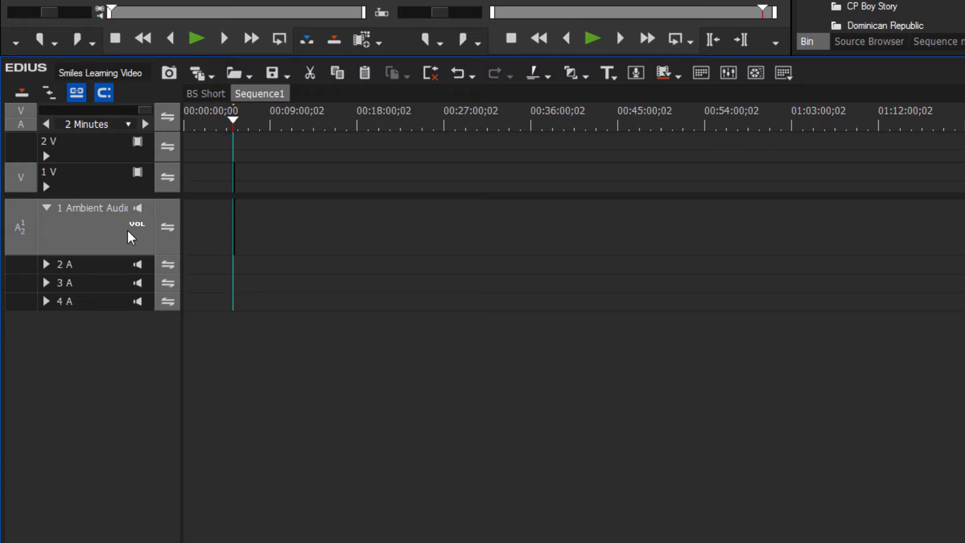
# Expand audio track 2A in Sequence1 and rename it "Narration"
pyautogui.click(46, 263)
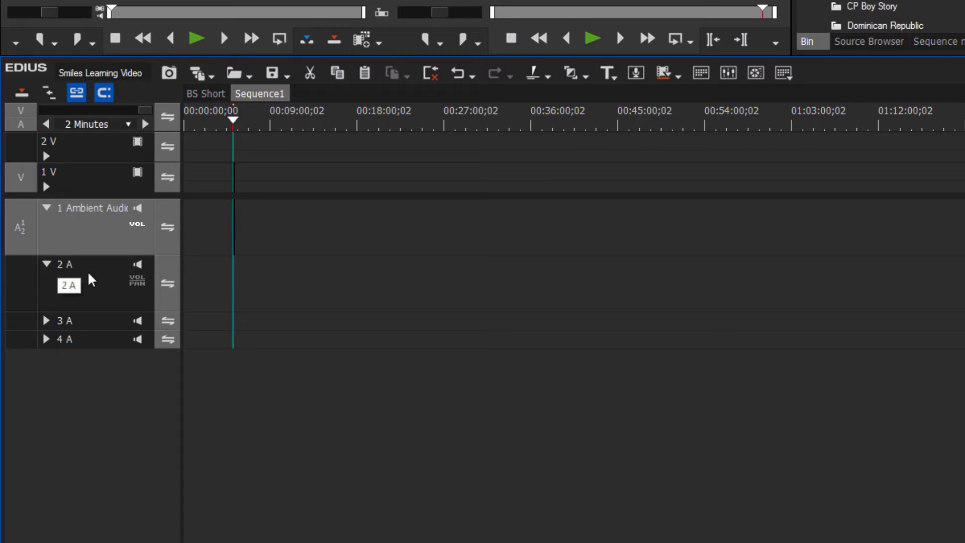
pyautogui.rightClick(83, 270)
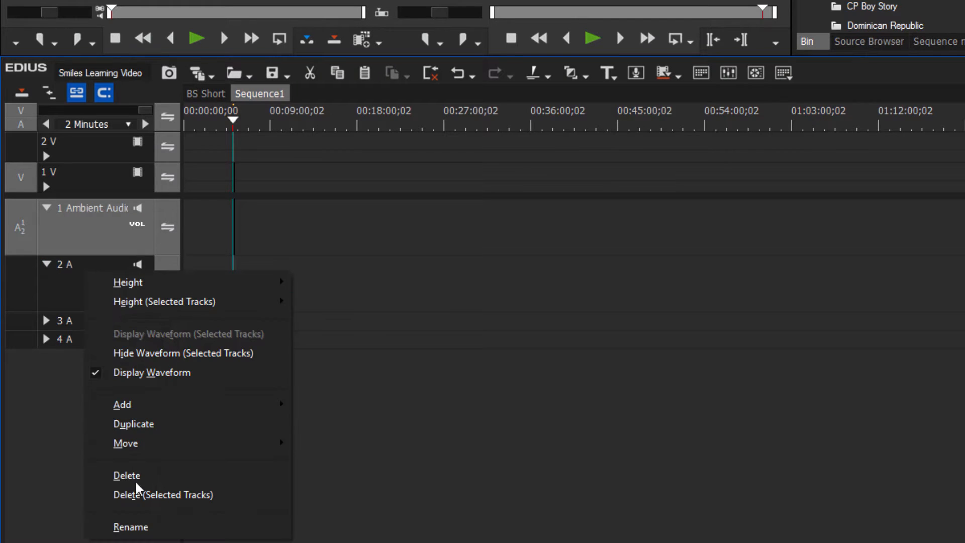
pyautogui.click(138, 524)
pyautogui.write('Narration')
pyautogui.press('Return')
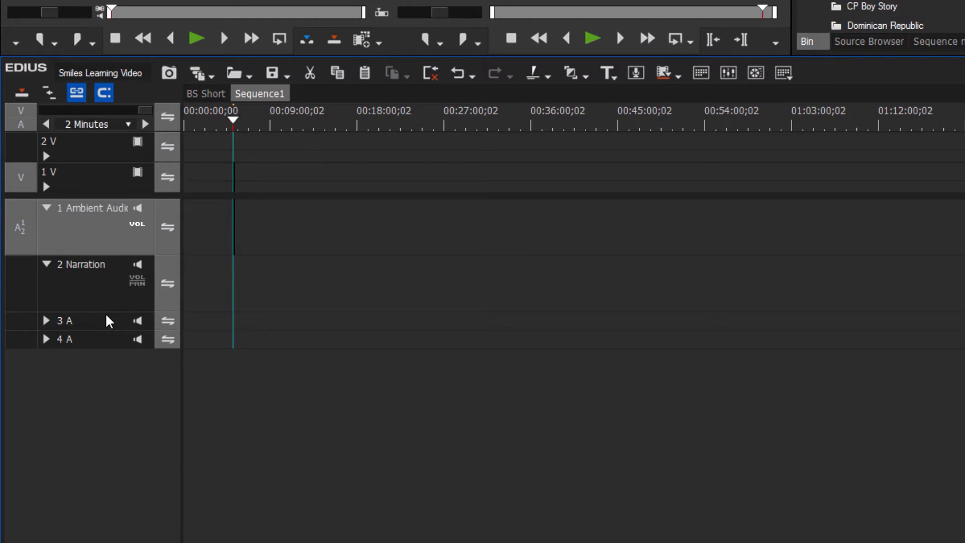
# Expand audio track 3A and rename it "Music"
pyautogui.click(49, 322)
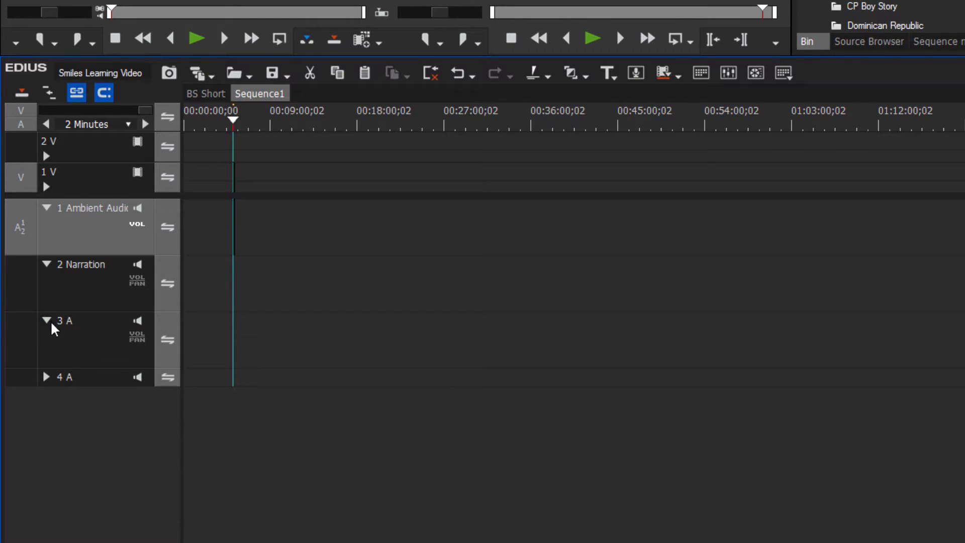
pyautogui.doubleClick(104, 332)
pyautogui.write('Music')
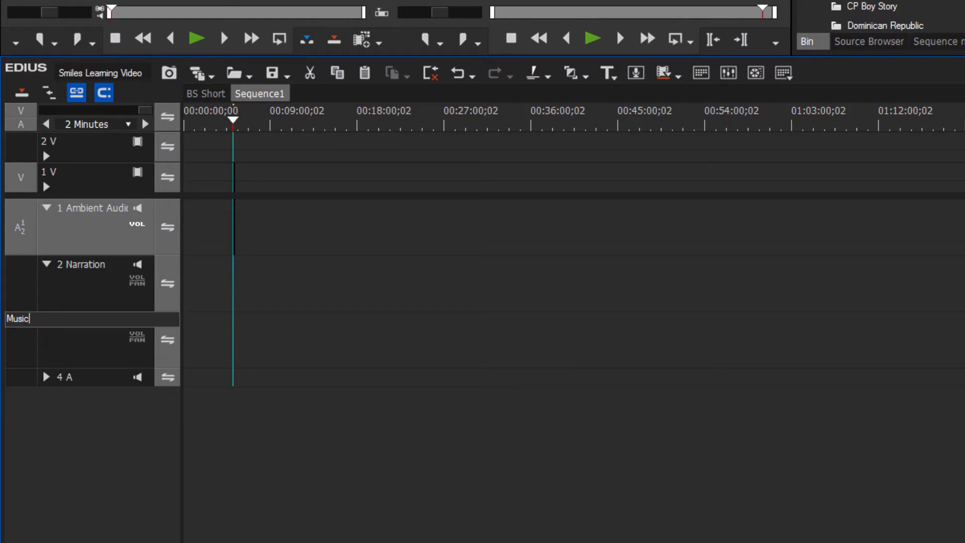
pyautogui.press('Return')
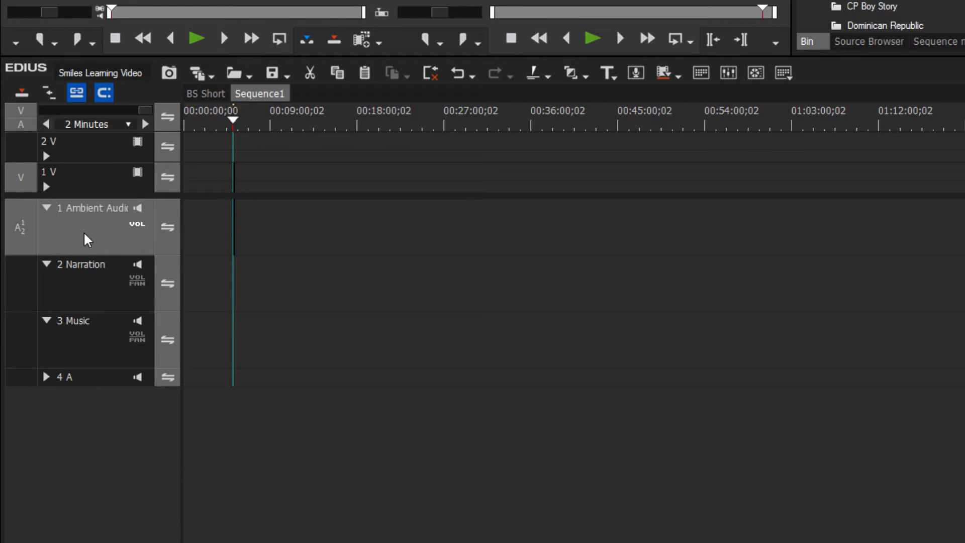
# Disable stereo audio source channel mapping and place the ATMOS_270_10_Tranquil_Place music clip across the Ambient Audio and Narration tracks
pyautogui.rightClick(15, 248)
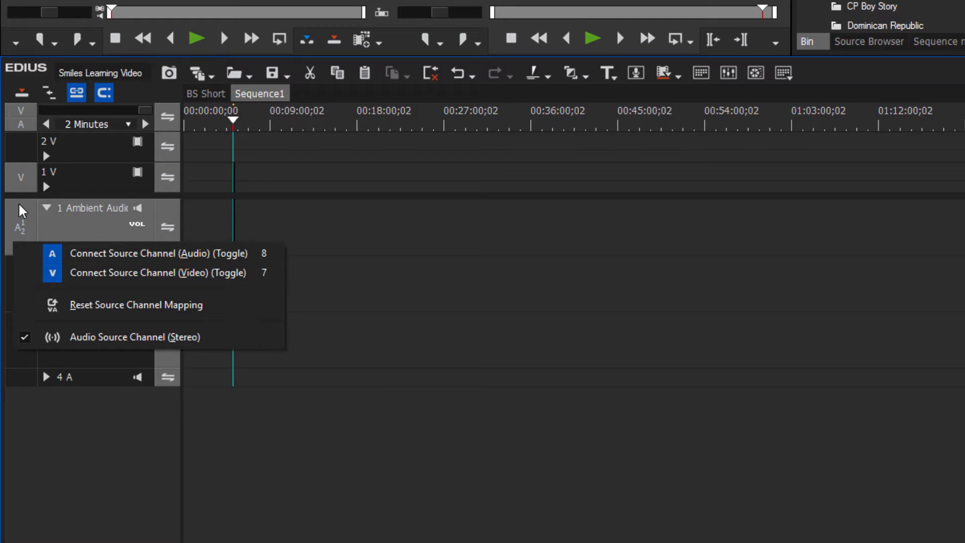
pyautogui.click(34, 337)
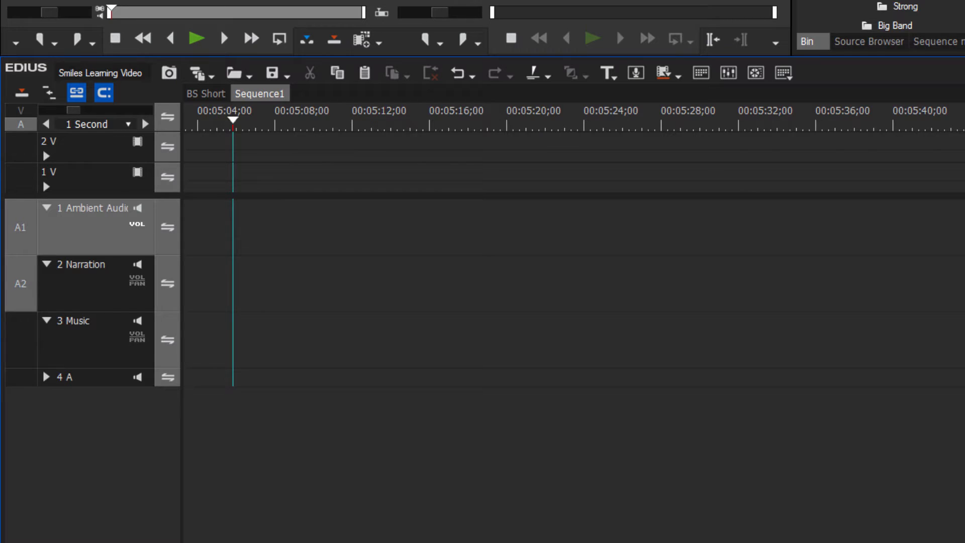
pyautogui.moveTo(964, 231); pyautogui.dragTo(236, 254)
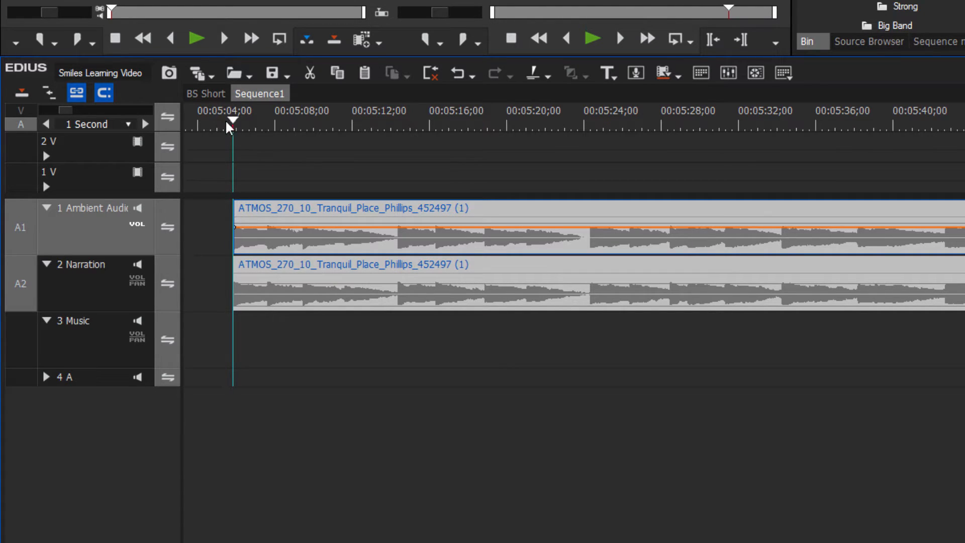
pyautogui.moveTo(232, 120); pyautogui.dragTo(377, 123)
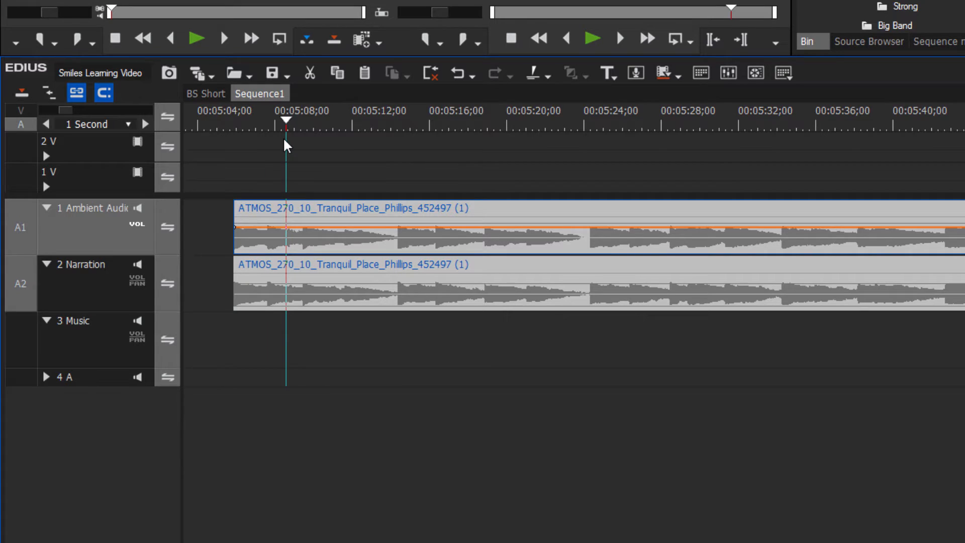
# Turn the stereo audio source channel mapping back on and delete the ATMOS clip from both tracks
pyautogui.rightClick(18, 245)
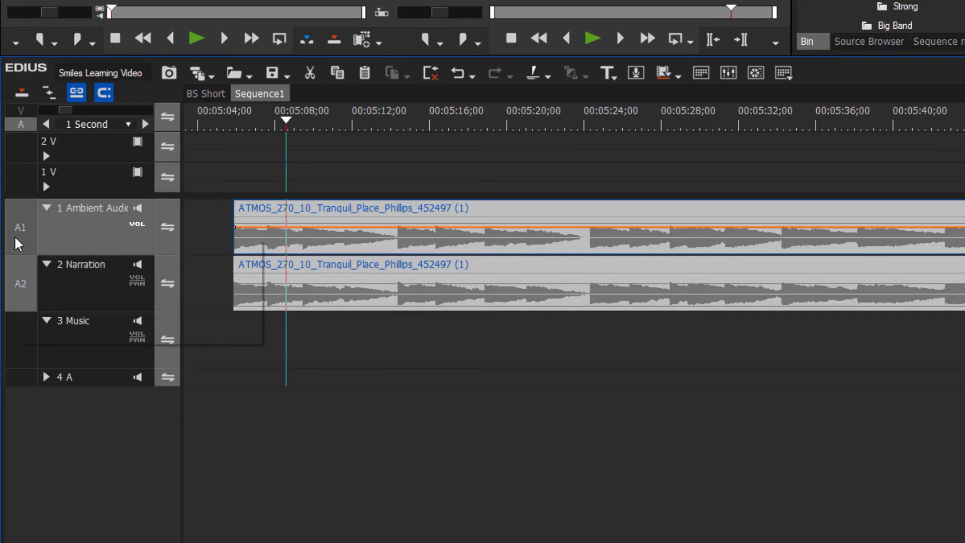
pyautogui.click(88, 336)
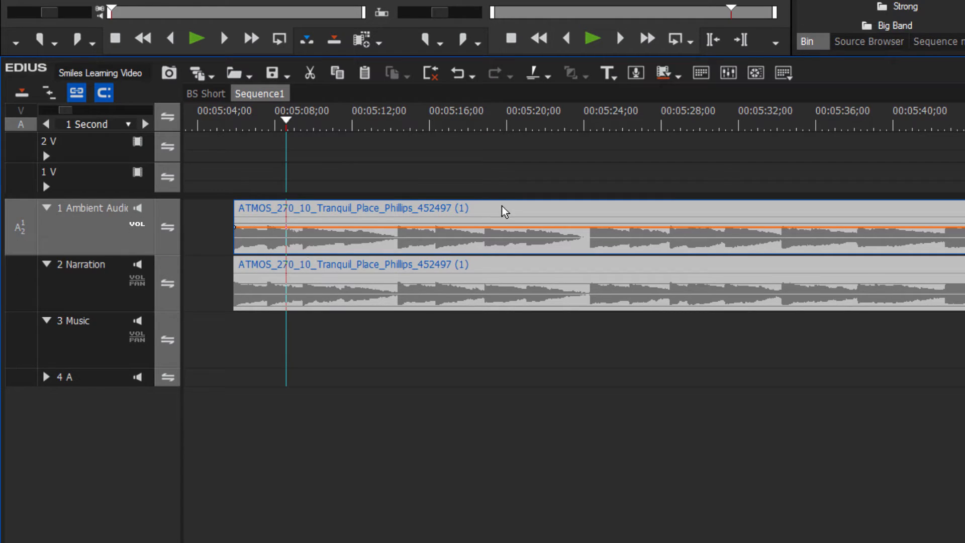
pyautogui.press('Delete')
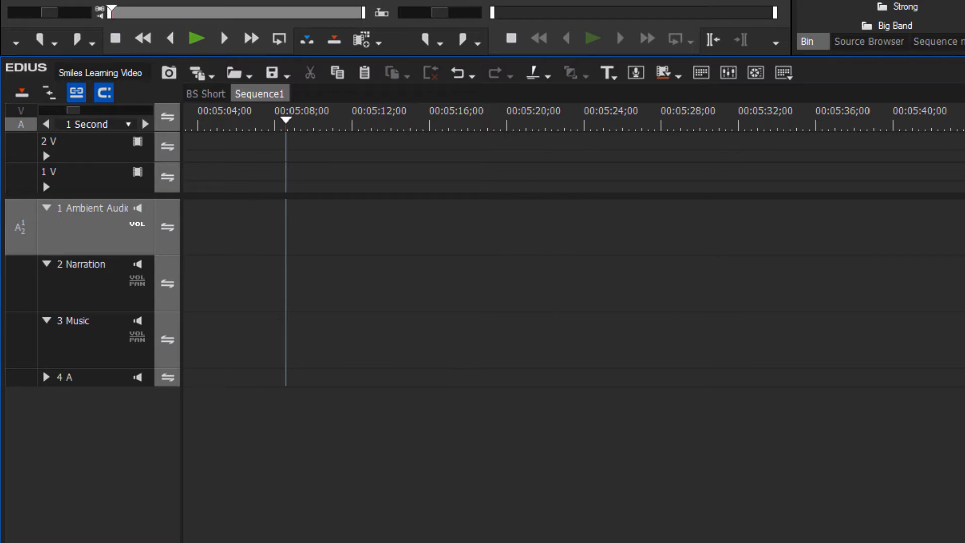
# Place the KT_159_9_Whispers_On_The_Wind clip on the Ambient Audio track at about 00:05:08 and set the playhead inside it
pyautogui.moveTo(714, 1); pyautogui.dragTo(268, 225)
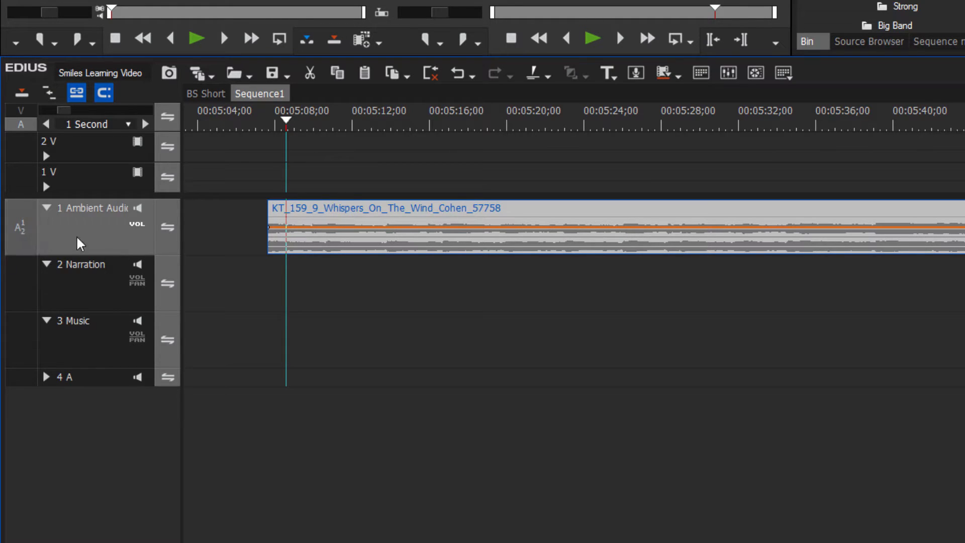
pyautogui.click(330, 126)
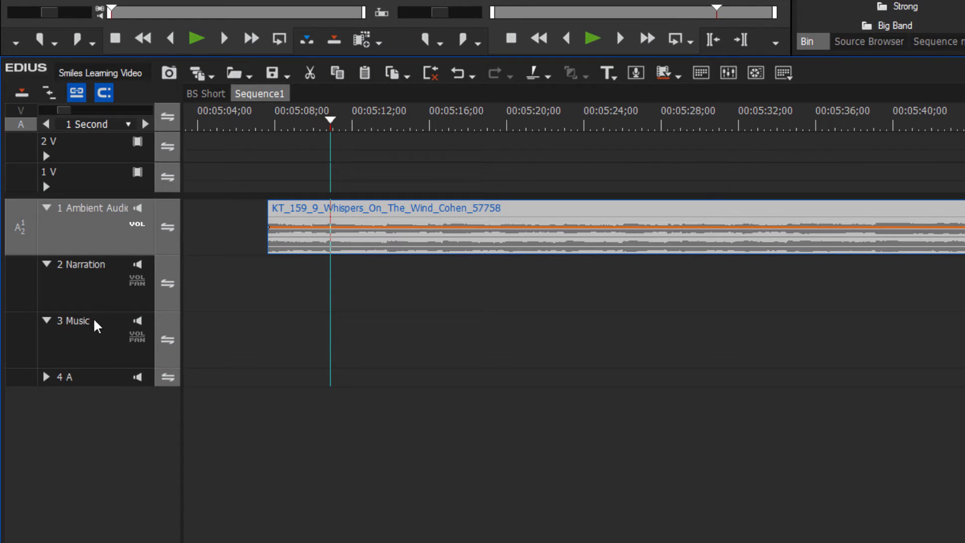
# Toggle the Audio Source Channel (Stereo) setting for the Ambient Audio track
pyautogui.rightClick(19, 247)
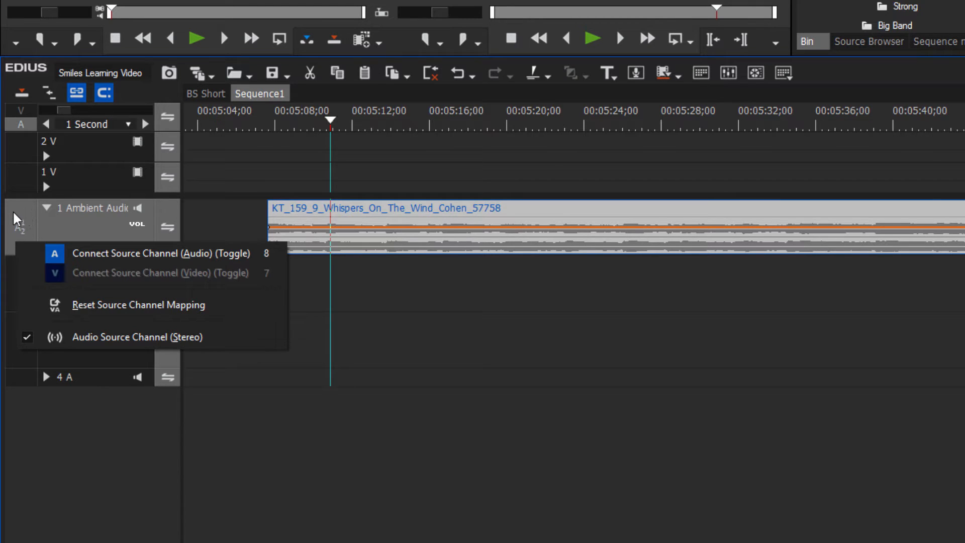
pyautogui.click(94, 340)
pyautogui.rightClick(20, 230)
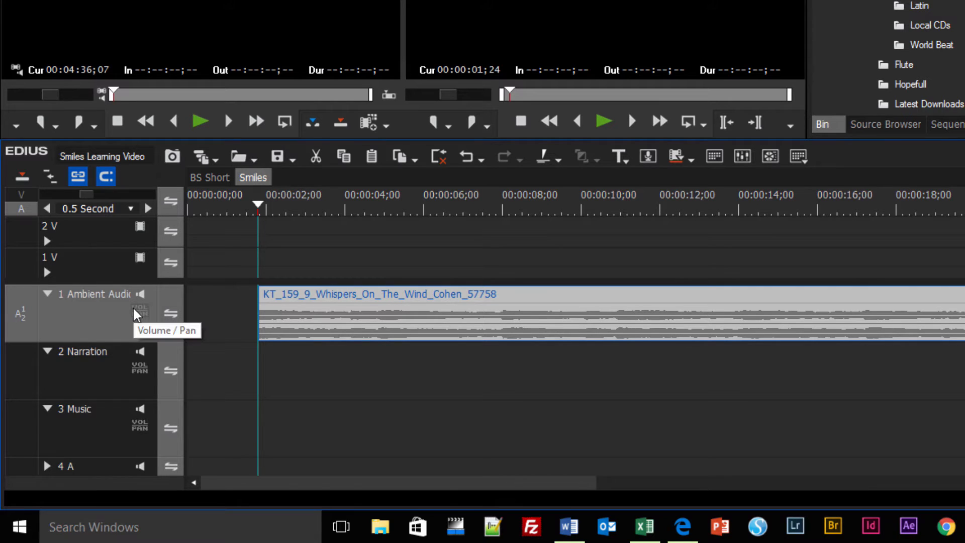
# Show the volume line on the Ambient Audio clip in the Smiles sequence and add a node near its start
pyautogui.moveTo(285, 203); pyautogui.dragTo(357, 206)
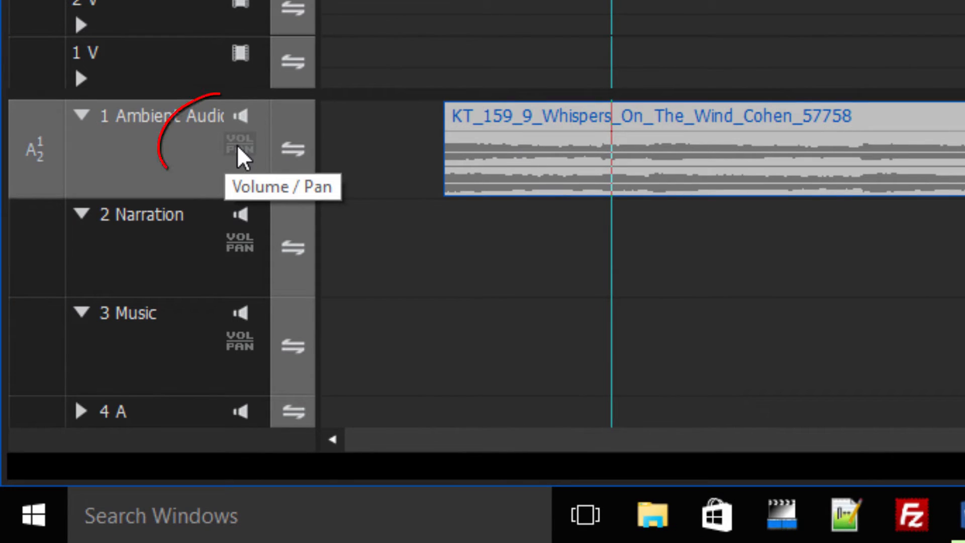
pyautogui.click(206, 199)
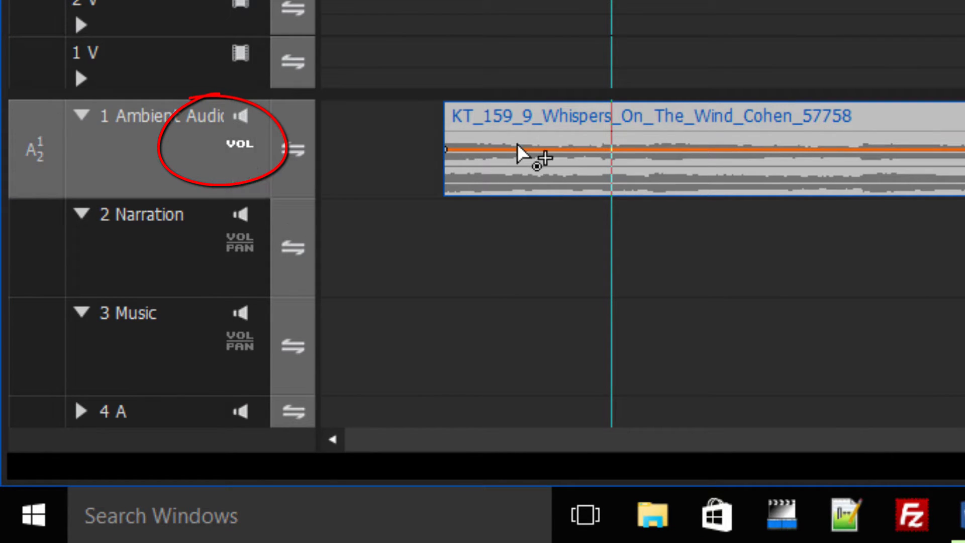
pyautogui.moveTo(518, 146)
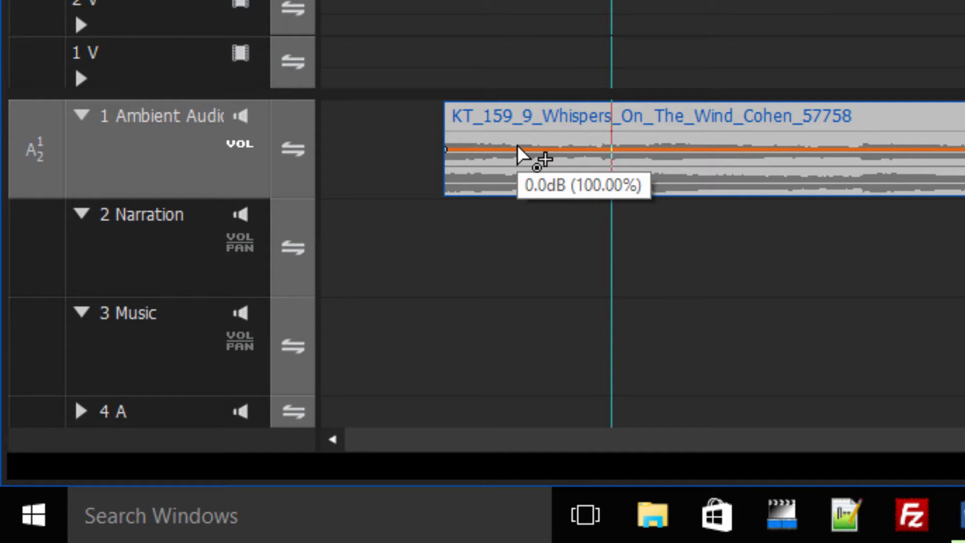
pyautogui.keyDown('ctrl'); pyautogui.click(516, 151); pyautogui.keyUp('ctrl')
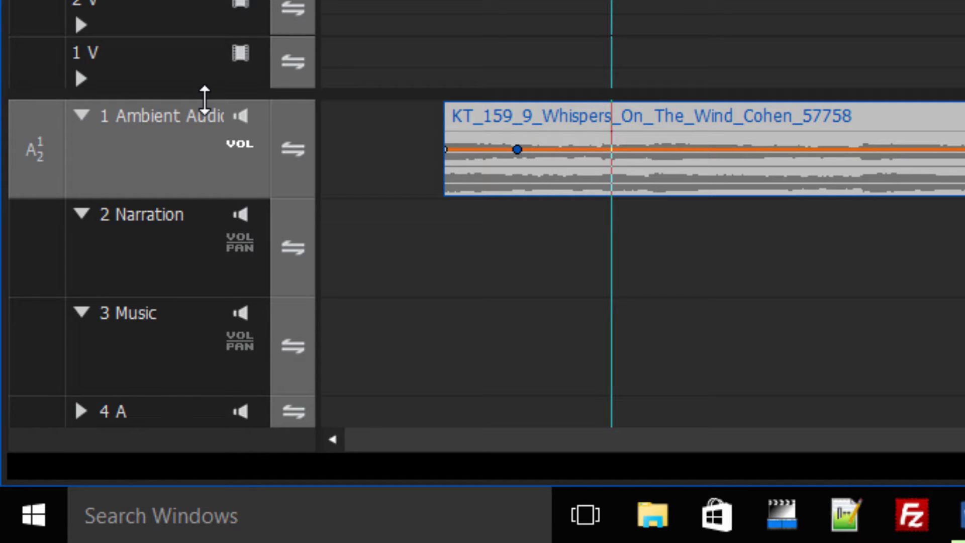
# Increase the Ambient Audio track height and move the playhead back to just before the first volume node
pyautogui.moveTo(204, 100); pyautogui.dragTo(210, 84)
pyautogui.moveTo(196, 104); pyautogui.dragTo(188, 58)
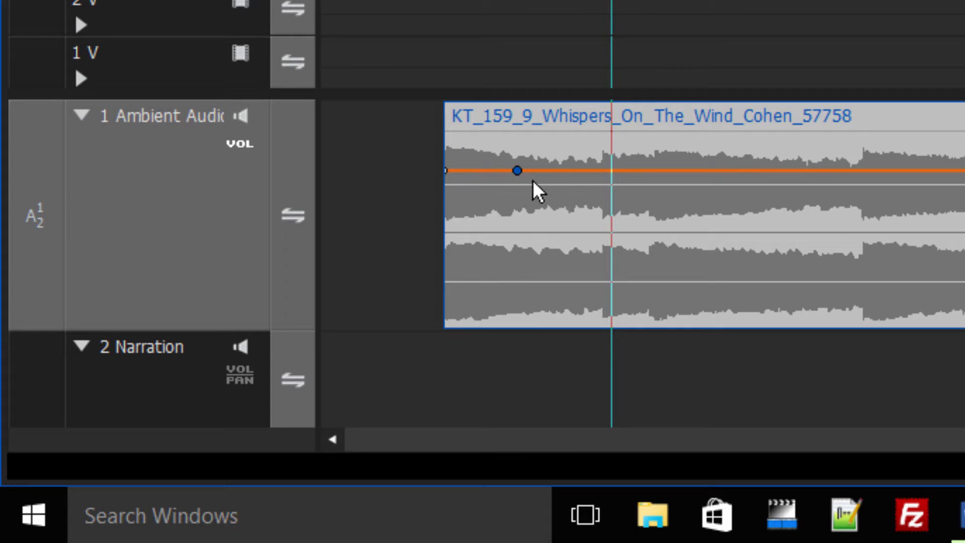
pyautogui.moveTo(611, 1); pyautogui.dragTo(498, 32)
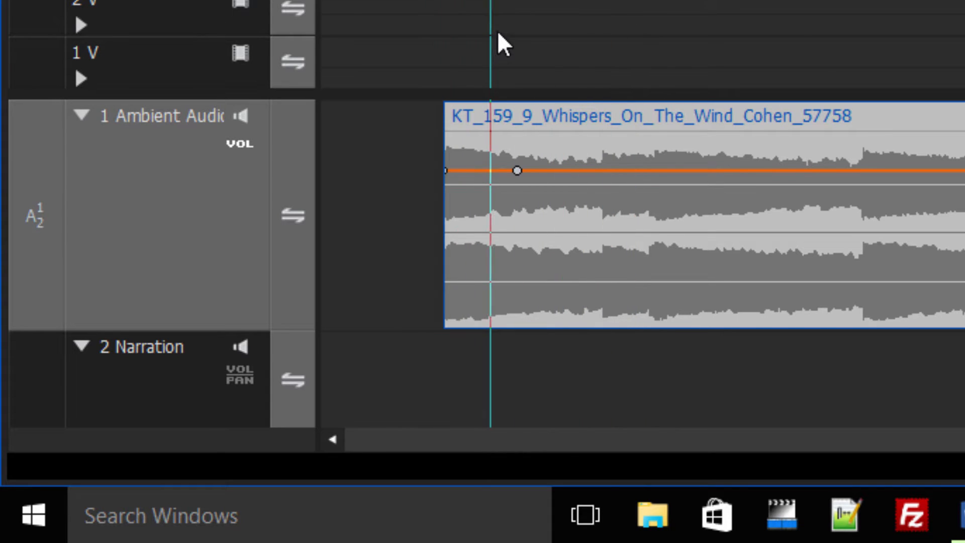
# Add three more volume nodes that dip the clip's level and raise it again to about 0.9 dB, and move the playhead onto the first node
pyautogui.click(604, 170)
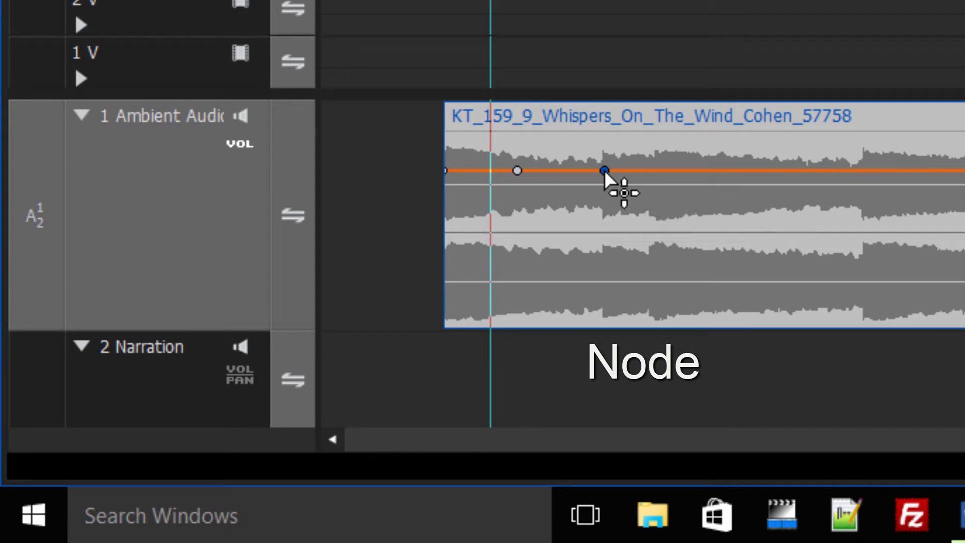
pyautogui.moveTo(604, 170); pyautogui.dragTo(604, 196)
pyautogui.click(697, 195)
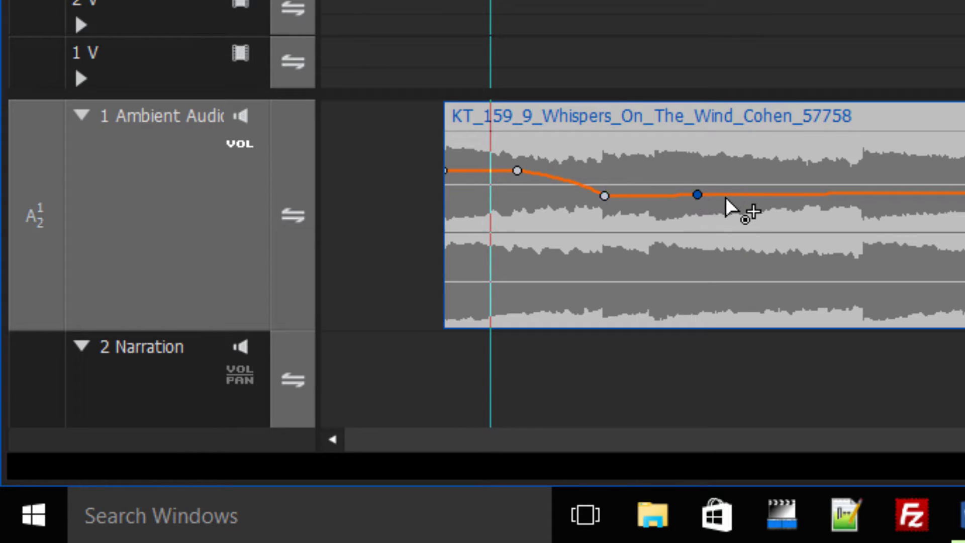
pyautogui.moveTo(789, 195); pyautogui.dragTo(788, 167)
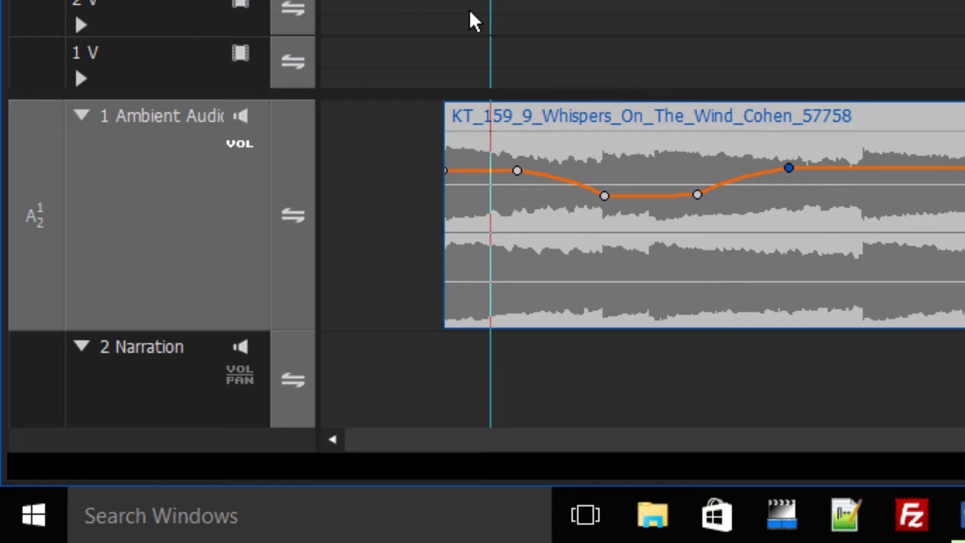
pyautogui.moveTo(490, 3); pyautogui.dragTo(525, 36)
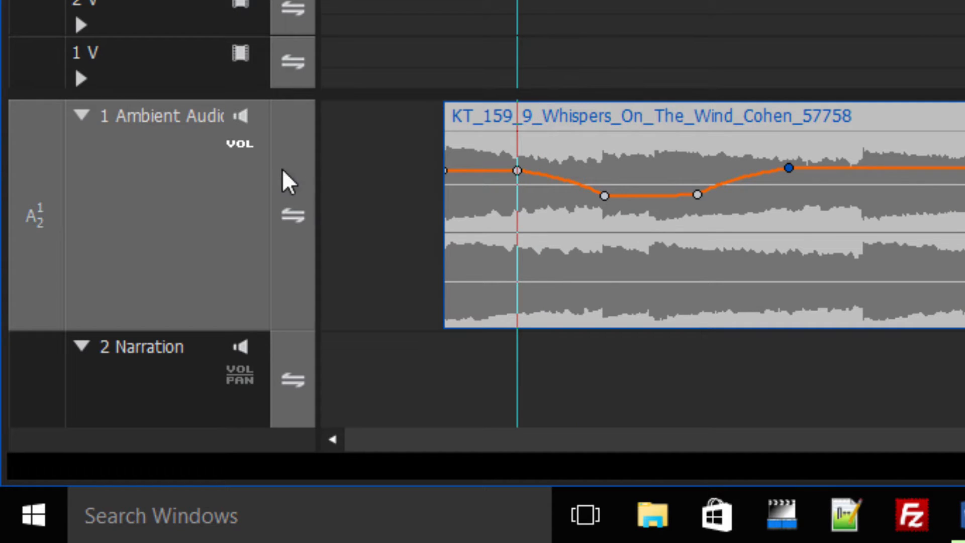
# Switch the Ambient Audio track to its pan line and add two pan nodes to the clip
pyautogui.click(234, 144)
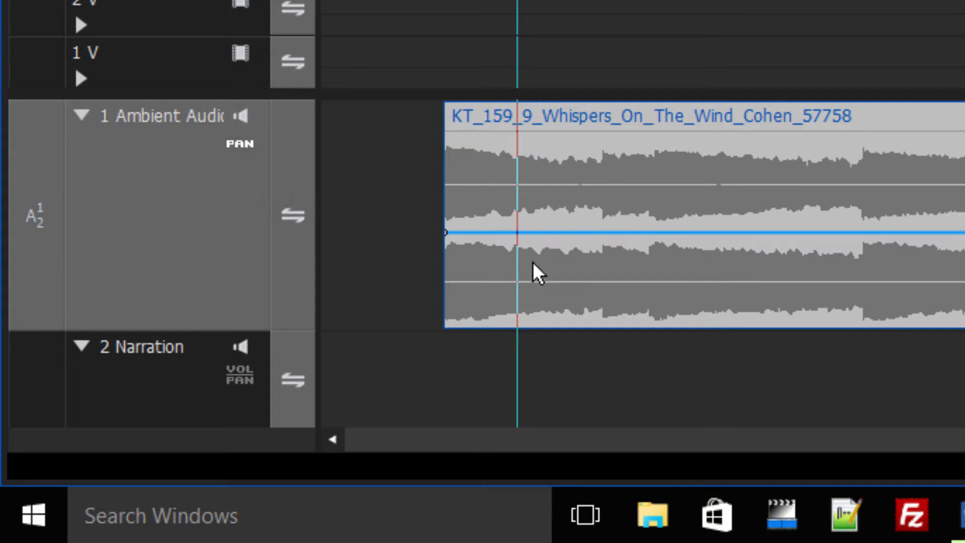
pyautogui.moveTo(624, 236)
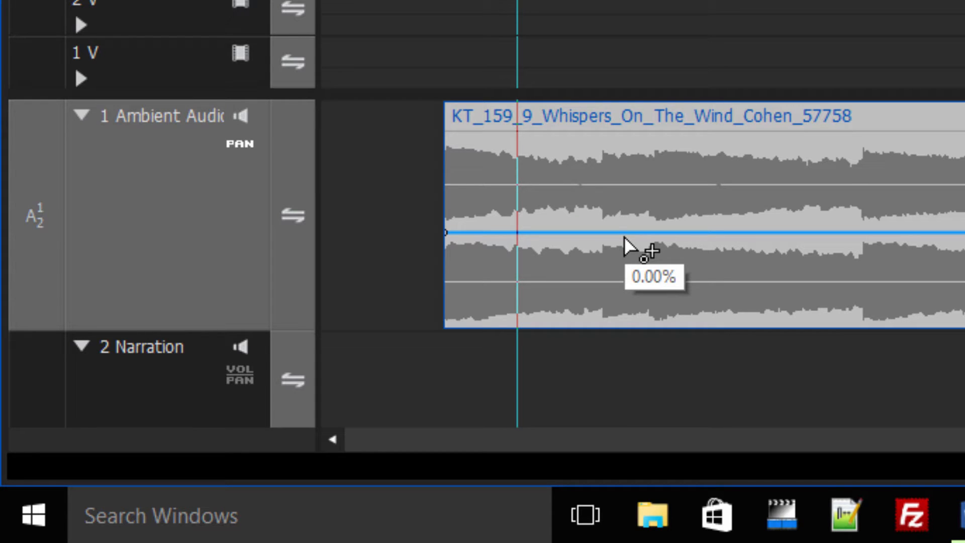
pyautogui.keyDown('ctrl'); pyautogui.click(625, 233); pyautogui.keyUp('ctrl')
pyautogui.keyDown('ctrl'); pyautogui.click(906, 233); pyautogui.keyUp('ctrl')
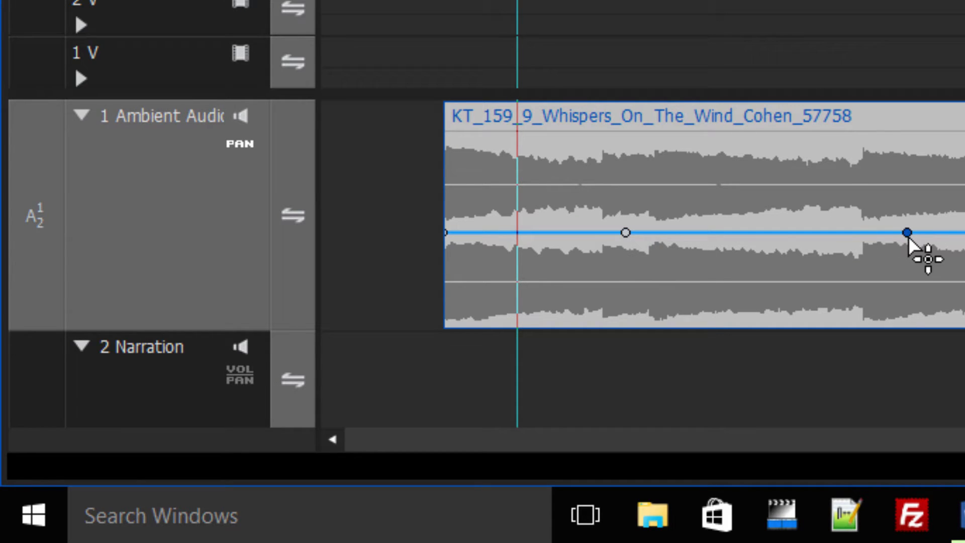
# Undo the second pan node's edits and switch the Ambient Audio track back to its volume line
pyautogui.moveTo(907, 236)
pyautogui.mouseDown()
pyautogui.moveTo(908, 199)
pyautogui.moveTo(907, 282)
pyautogui.moveTo(902, 233)
pyautogui.mouseUp()
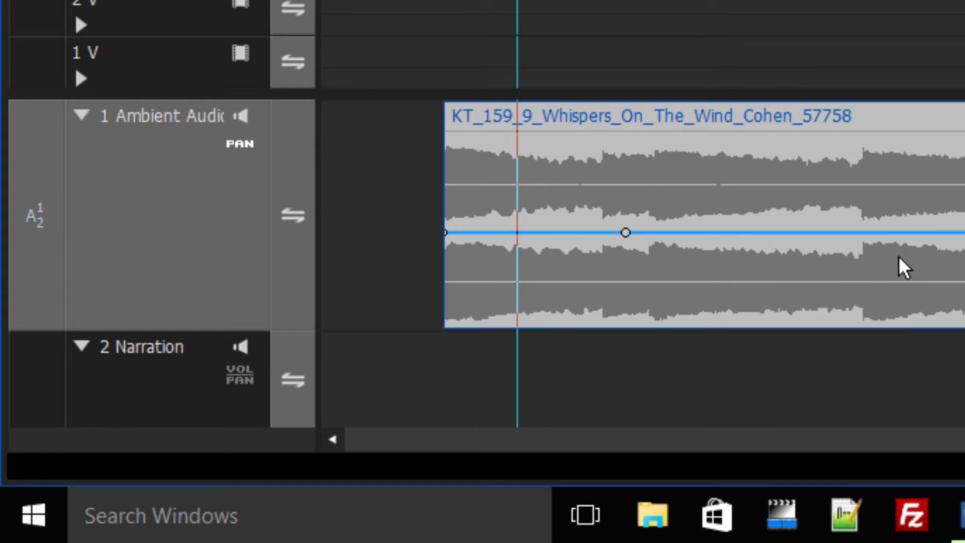
pyautogui.hotkey('ctrl', 'z')
pyautogui.click(236, 146)
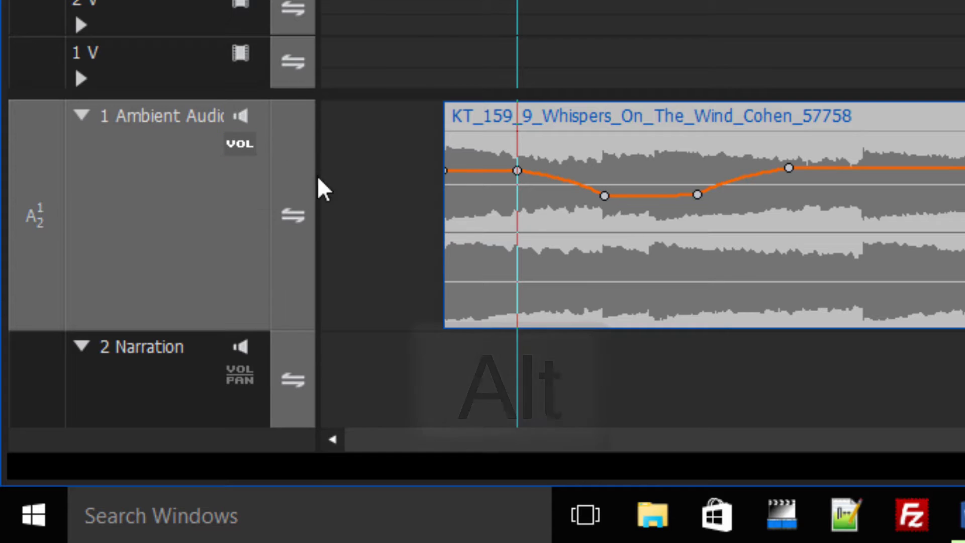
# Lower the whole volume line segment after the last node, and add another slightly lower node at about 00:00:08
pyautogui.press('alt')
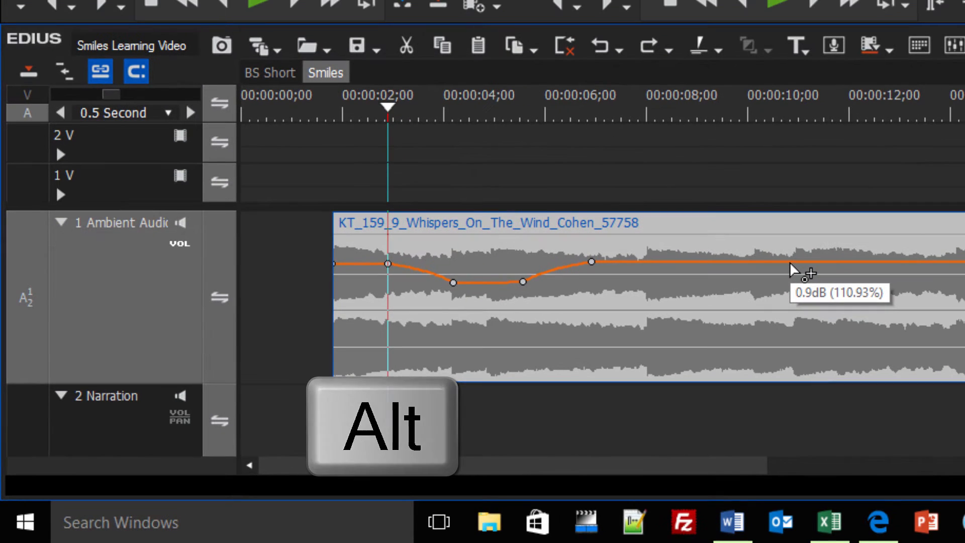
pyautogui.moveTo(790, 264); pyautogui.dragTo(776, 292)
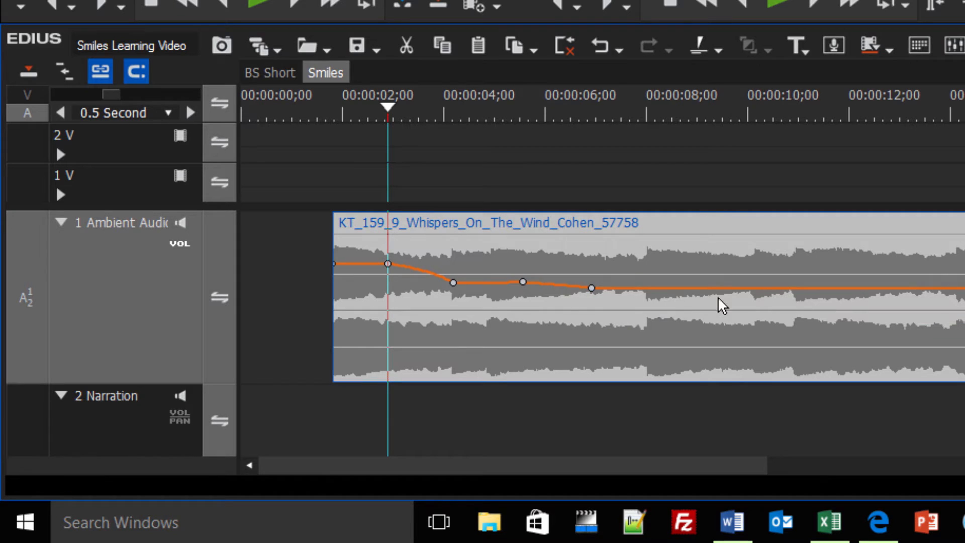
pyautogui.click(666, 290)
pyautogui.moveTo(671, 291)
pyautogui.mouseDown()
pyautogui.moveTo(676, 326)
pyautogui.moveTo(676, 293)
pyautogui.mouseUp()
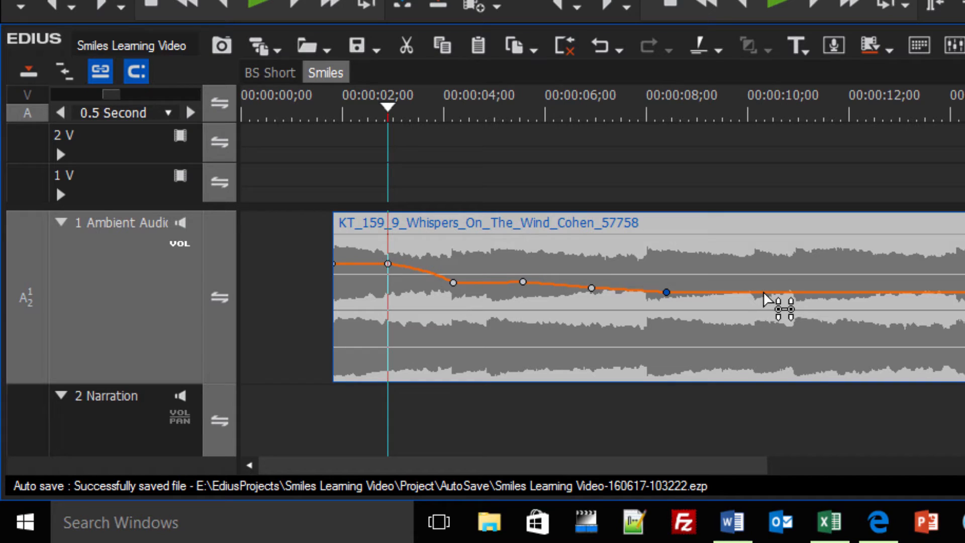
# Slightly raise the whole volume line segment after the last node of the Ambient Audio clip
pyautogui.moveTo(764, 291)
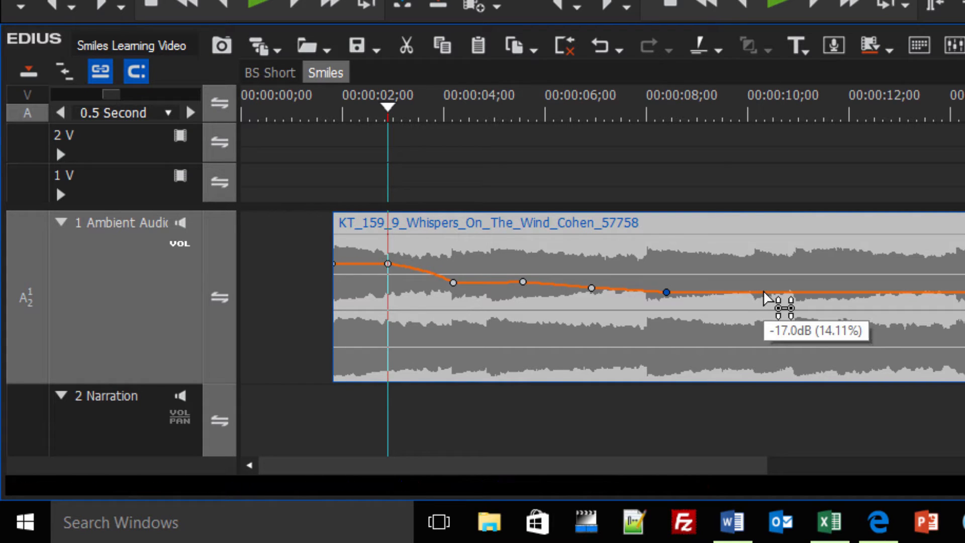
pyautogui.moveTo(763, 292)
pyautogui.mouseDown()
pyautogui.moveTo(762, 360)
pyautogui.moveTo(770, 248)
pyautogui.moveTo(769, 290)
pyautogui.mouseUp()
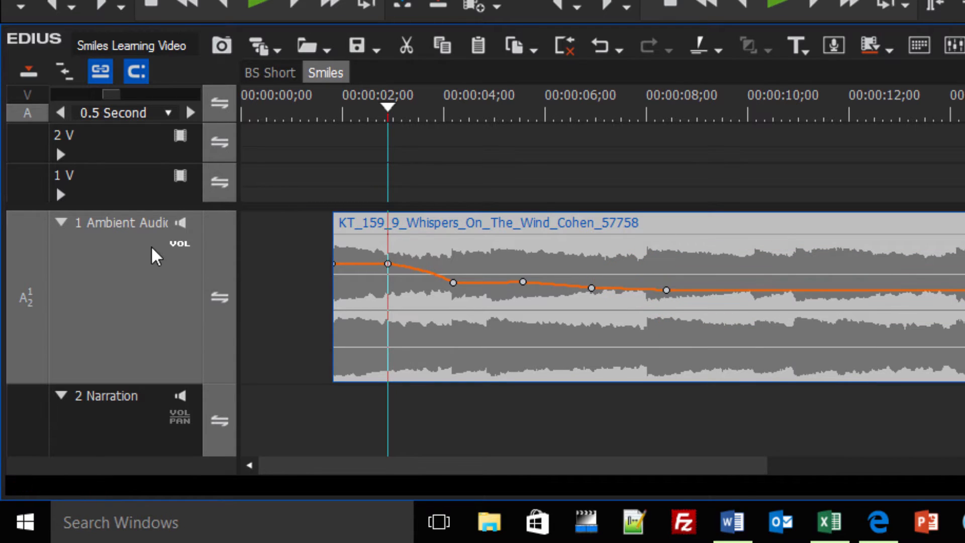
# Mute and lock the Ambient Audio track, and turn its sound back on
pyautogui.click(180, 223)
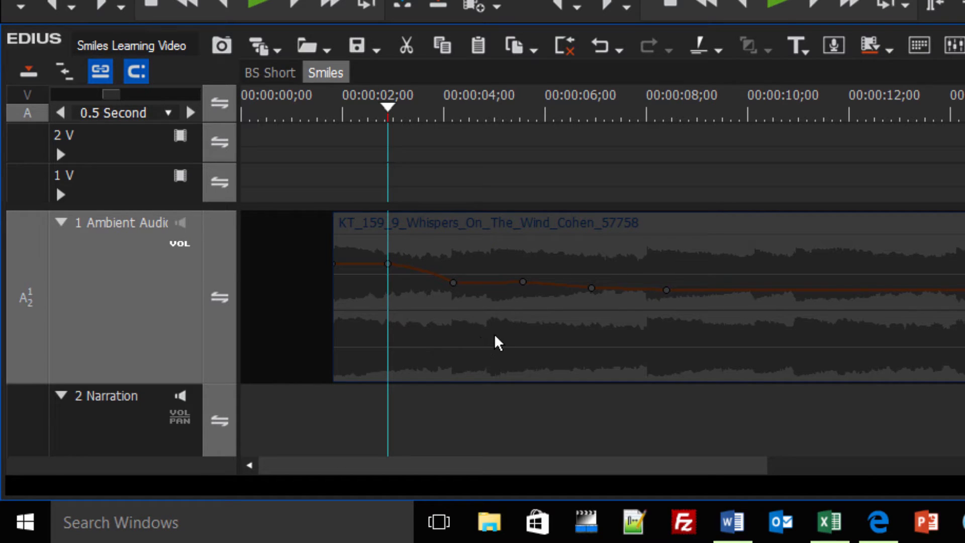
pyautogui.click(211, 241)
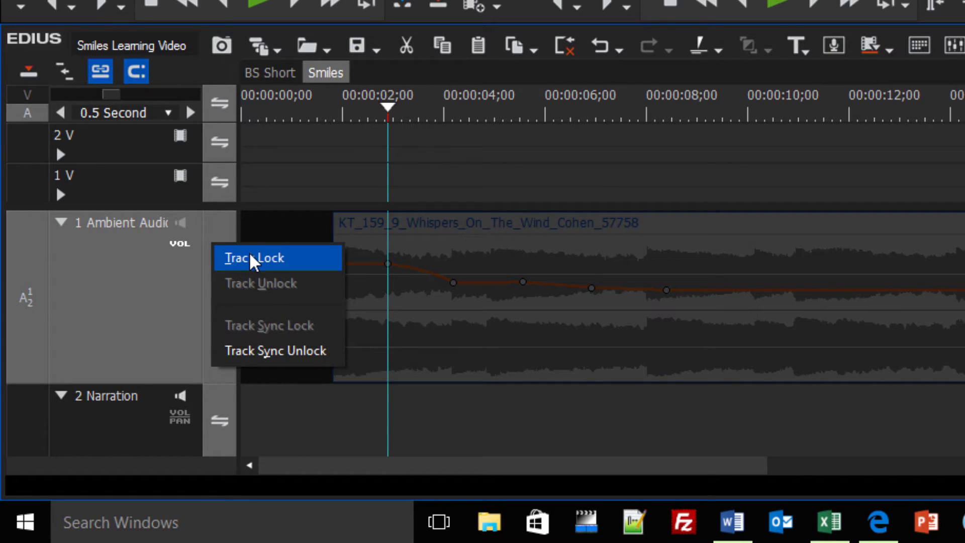
pyautogui.click(248, 257)
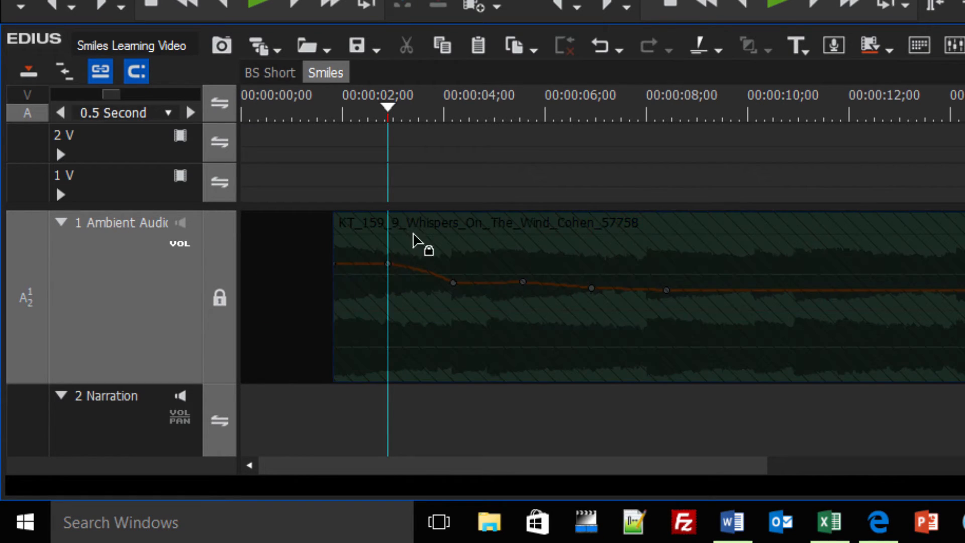
pyautogui.click(180, 223)
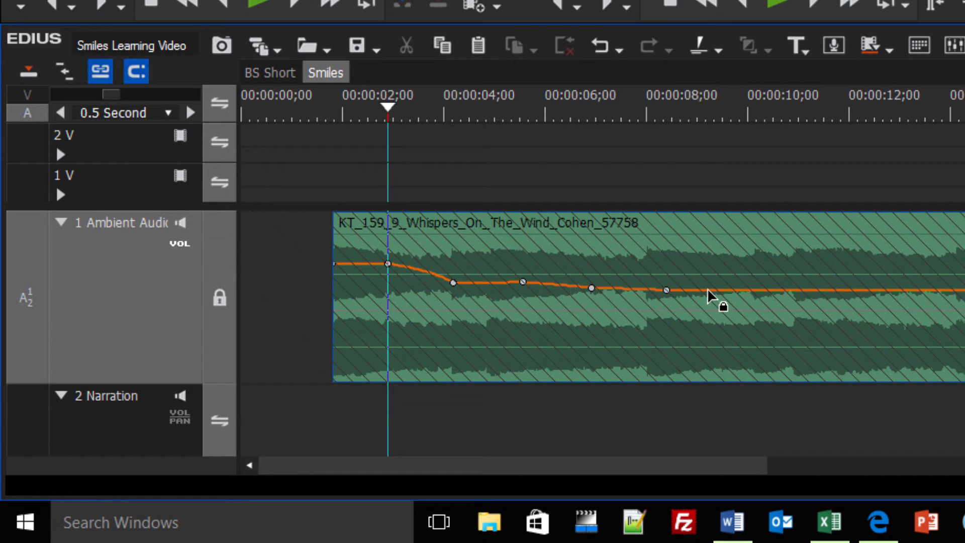
# Try to add a volume node after the last one on the locked clip, and unlock the Ambient Audio track
pyautogui.doubleClick(808, 290)
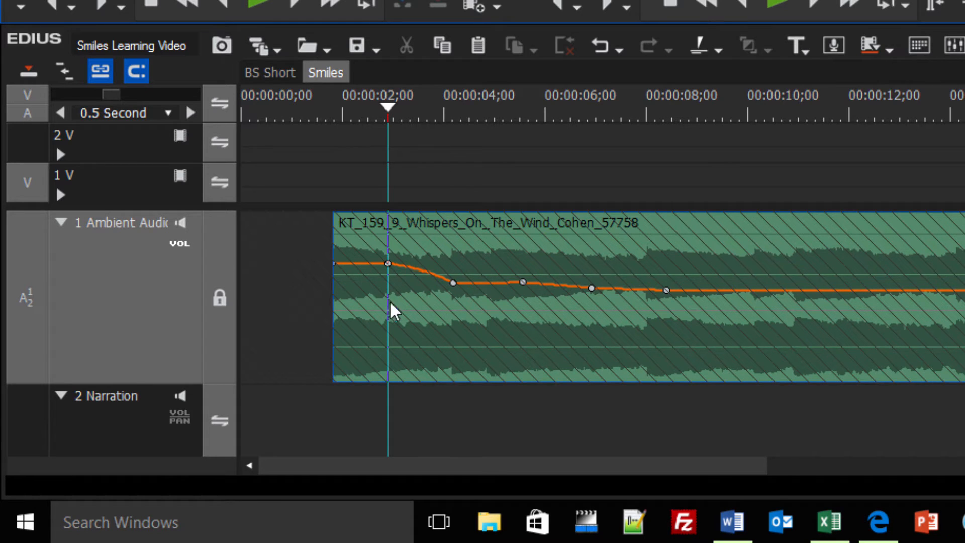
pyautogui.rightClick(220, 298)
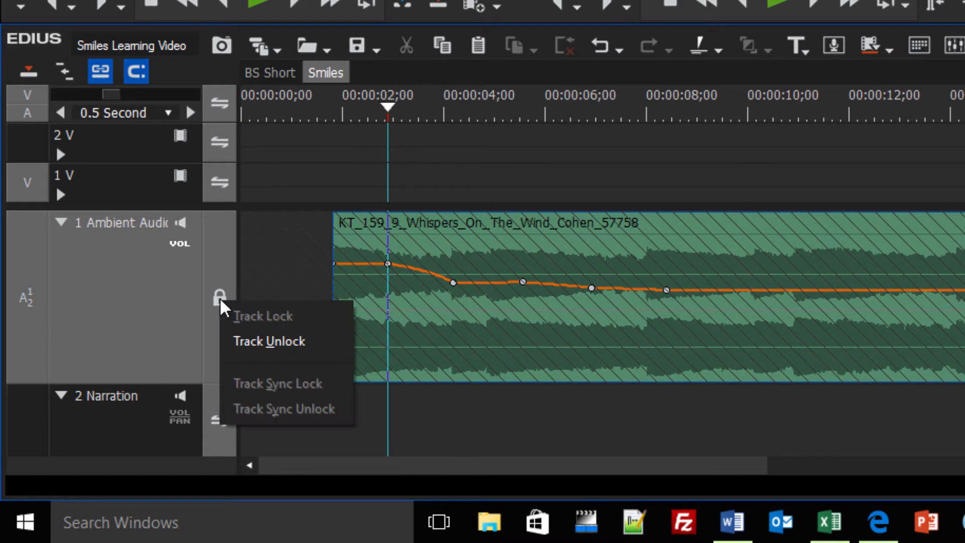
pyautogui.click(268, 341)
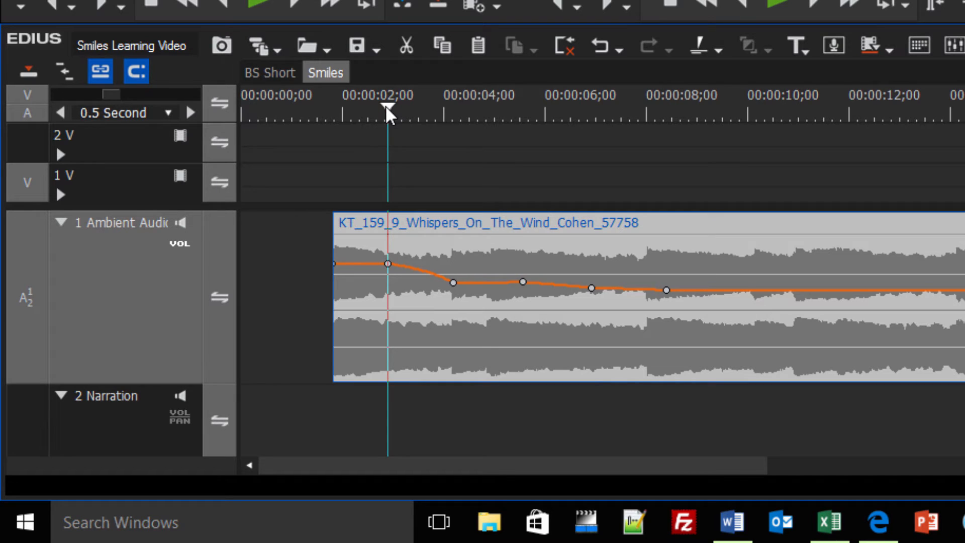
# Switch to the BS Short sequence, scrub through the BSopenrender02 opening, and play it from 00:00:16;08
pyautogui.click(270, 72)
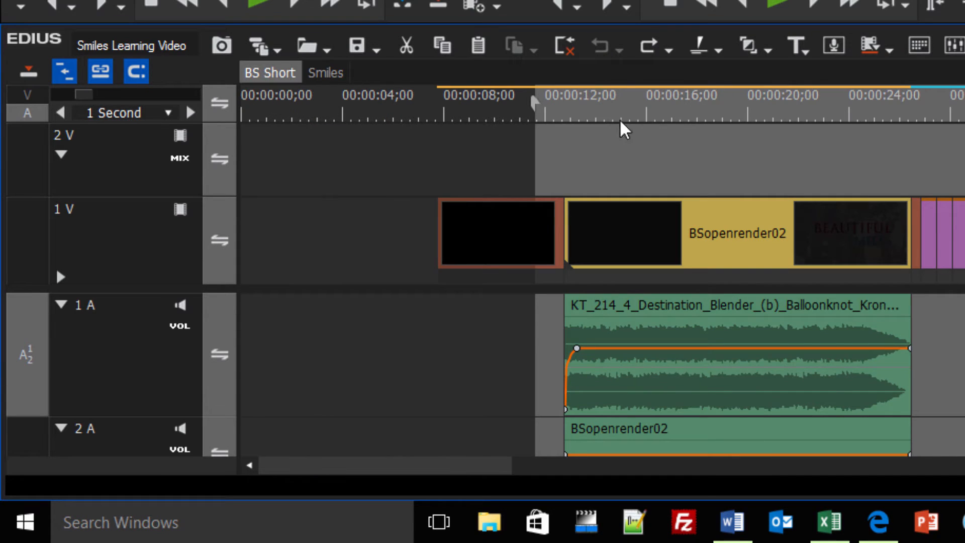
pyautogui.moveTo(656, 102); pyautogui.dragTo(541, 107)
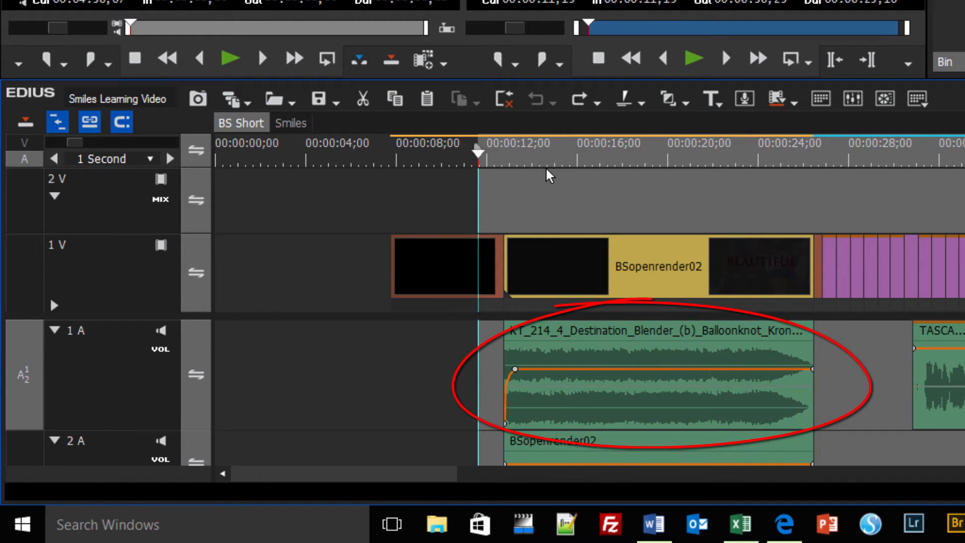
pyautogui.moveTo(513, 145); pyautogui.dragTo(659, 167)
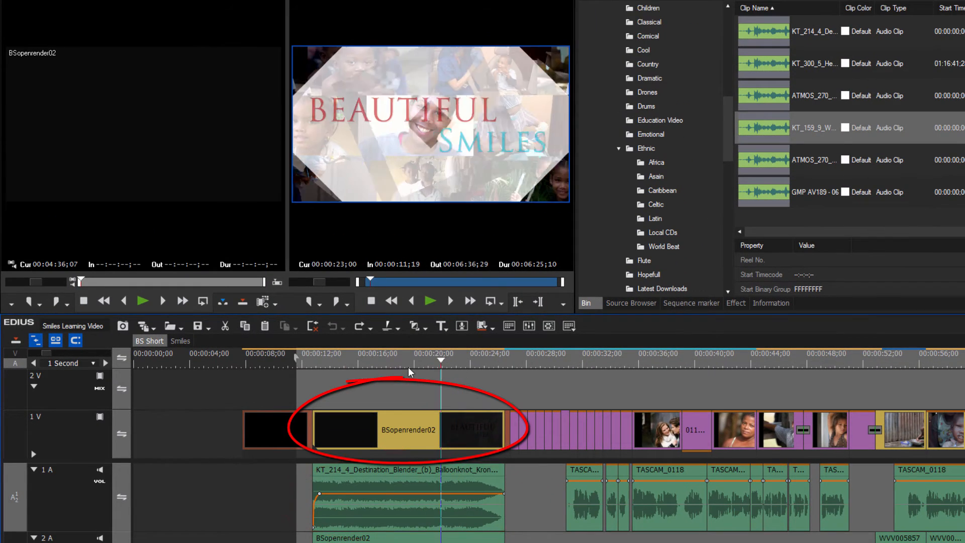
pyautogui.moveTo(409, 372)
pyautogui.mouseDown()
pyautogui.moveTo(347, 372)
pyautogui.moveTo(487, 368)
pyautogui.moveTo(451, 364)
pyautogui.moveTo(360, 382)
pyautogui.mouseUp()
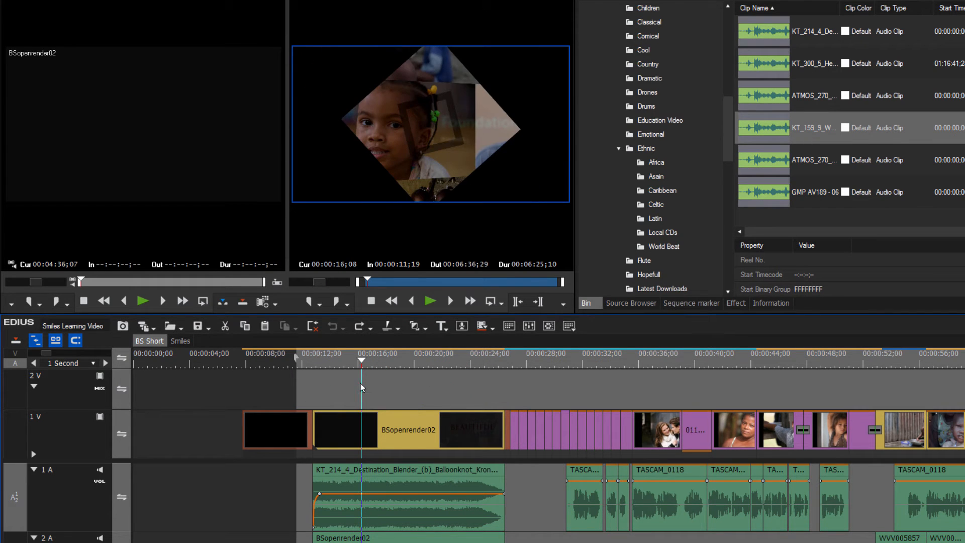
pyautogui.press('space')
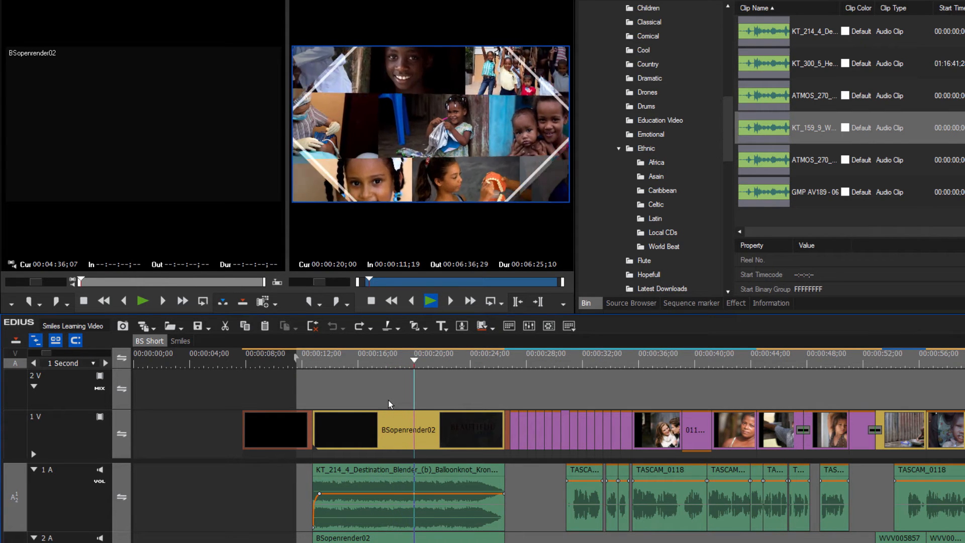
pyautogui.press('space')
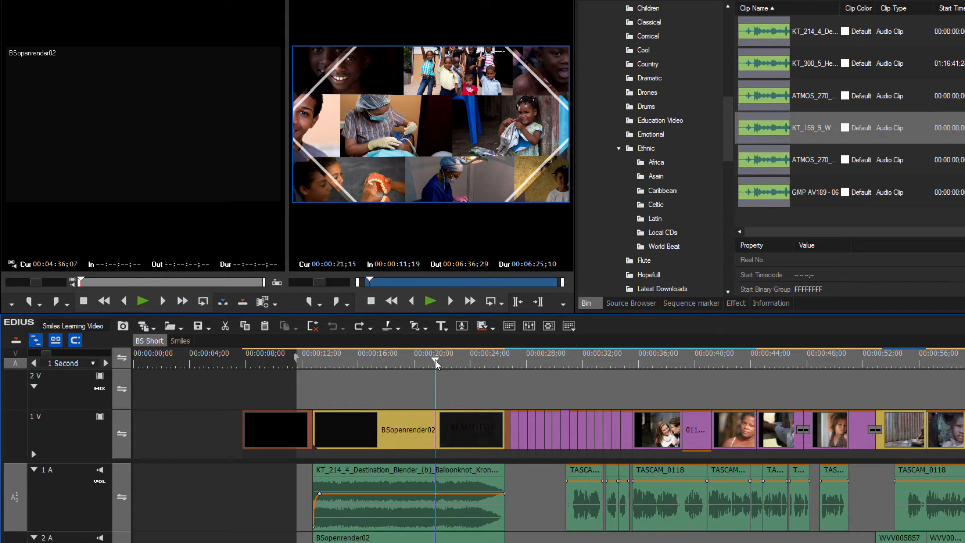
# Scrub from the opening to the photo clips, and inspect the black clip before BSopenrender02
pyautogui.moveTo(435, 360)
pyautogui.mouseDown()
pyautogui.moveTo(393, 369)
pyautogui.moveTo(420, 369)
pyautogui.mouseUp()
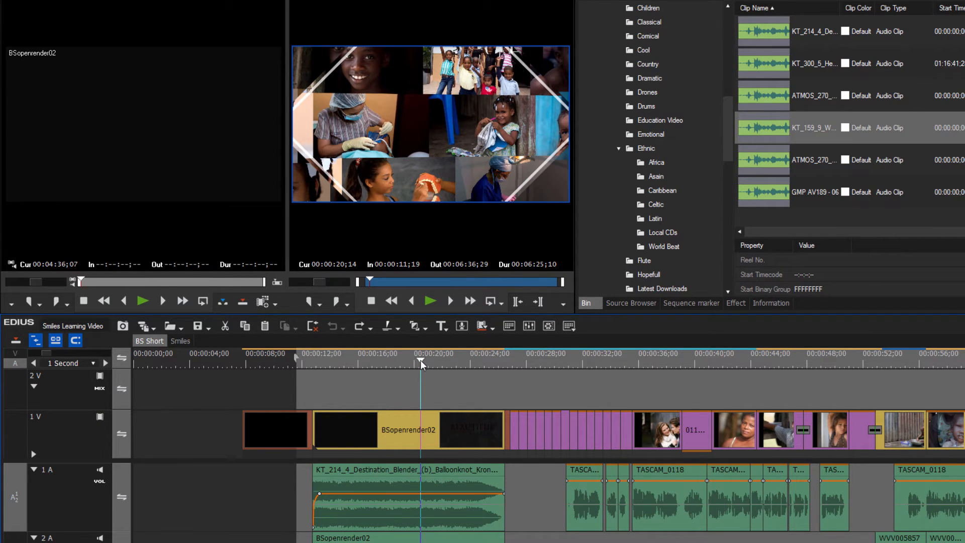
pyautogui.moveTo(420, 364); pyautogui.dragTo(622, 364)
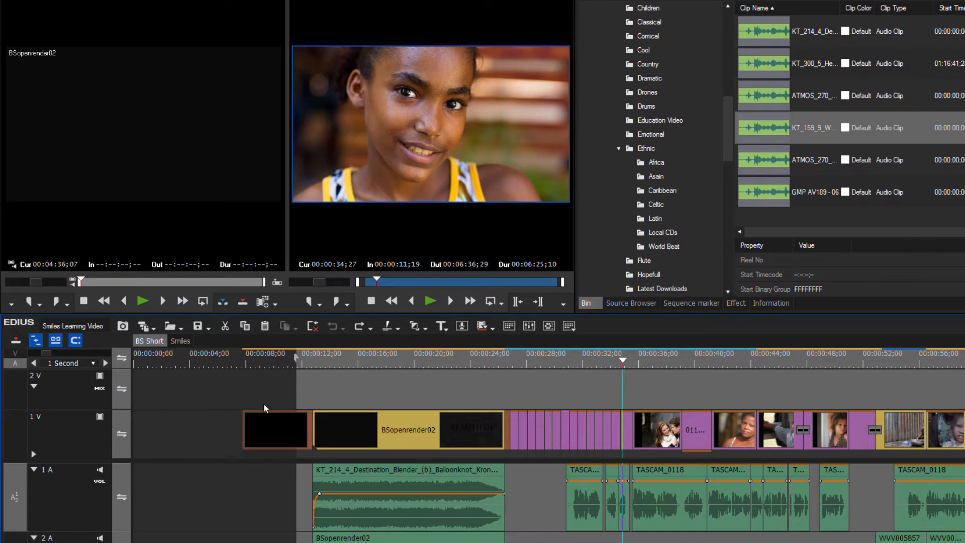
pyautogui.click(242, 359)
pyautogui.click(271, 426)
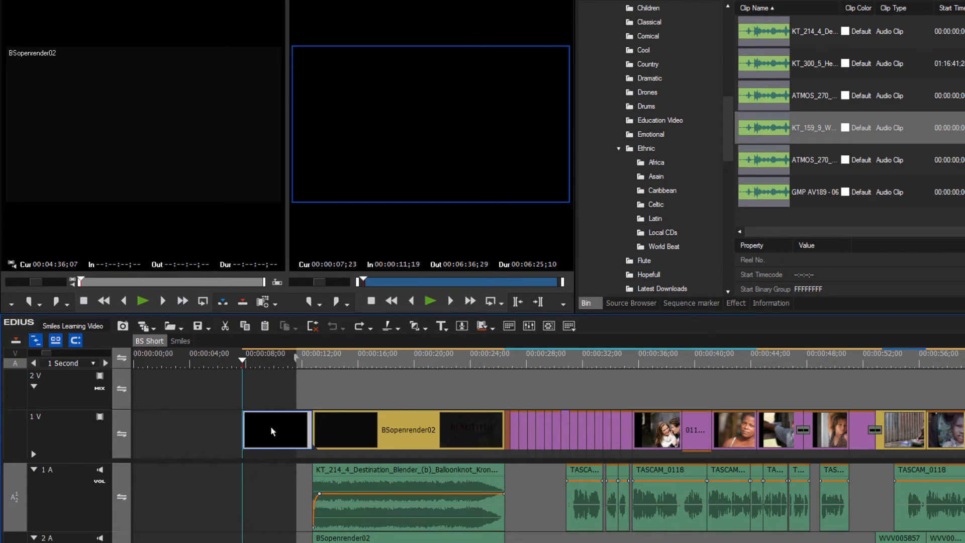
pyautogui.moveTo(242, 361); pyautogui.dragTo(296, 360)
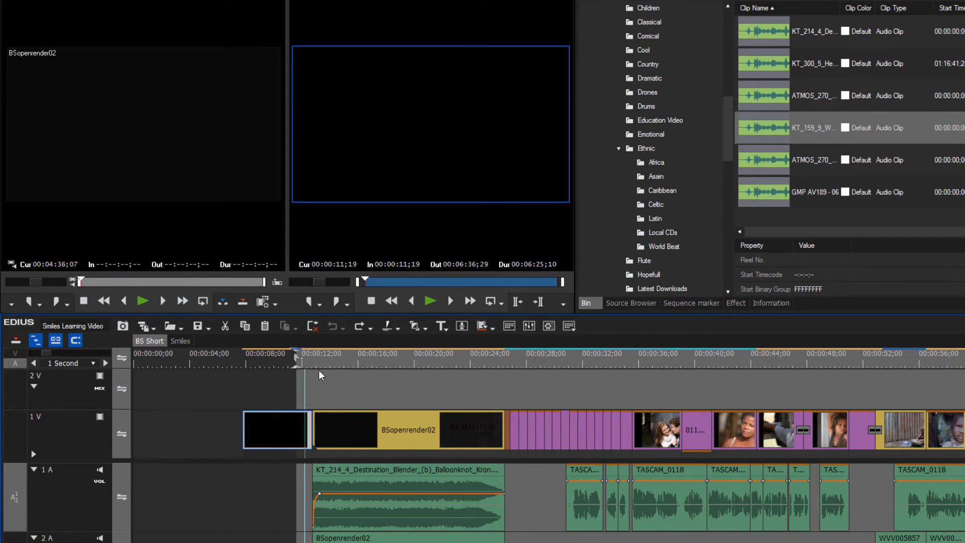
pyautogui.click(280, 388)
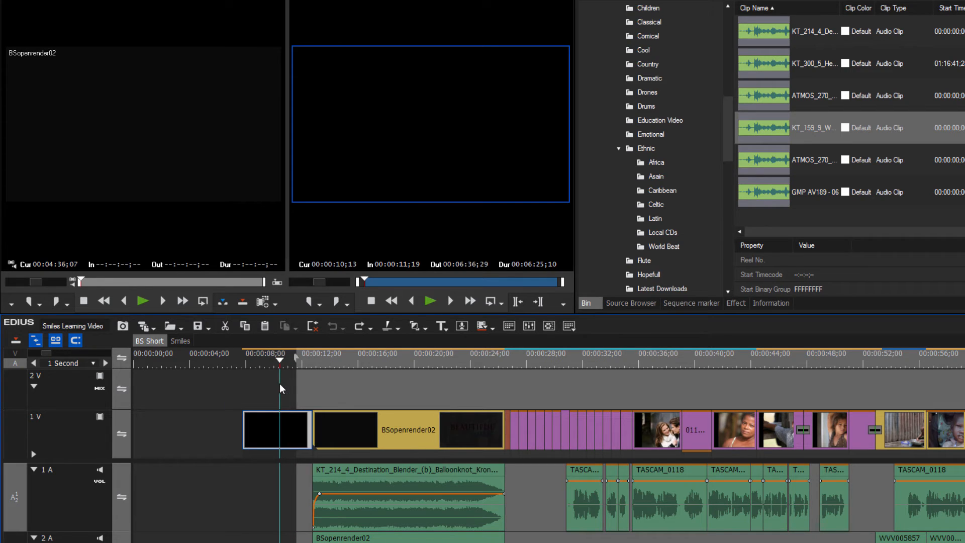
# Return to the Smiles sequence and delete the KT_159_9_Whispers_On_The_Wind audio clip
pyautogui.click(181, 341)
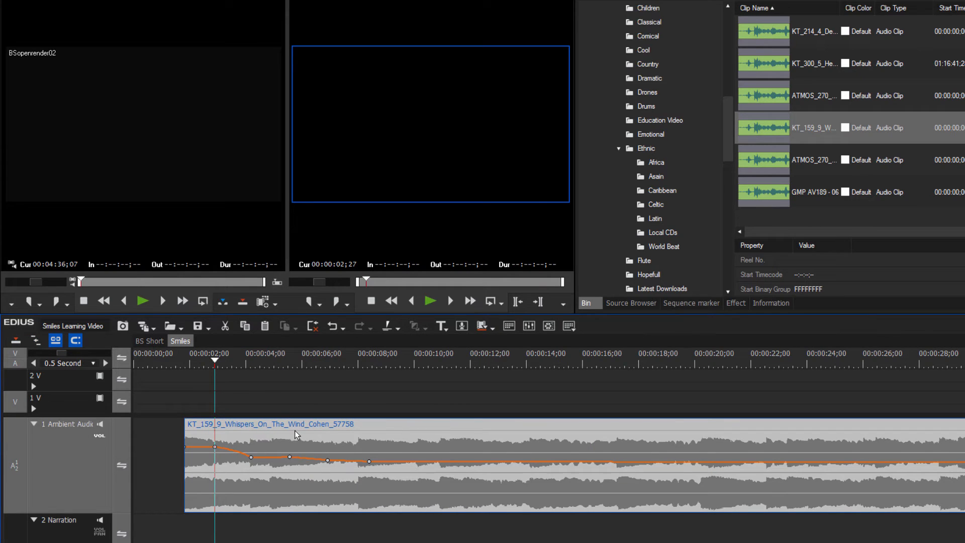
pyautogui.press('Delete')
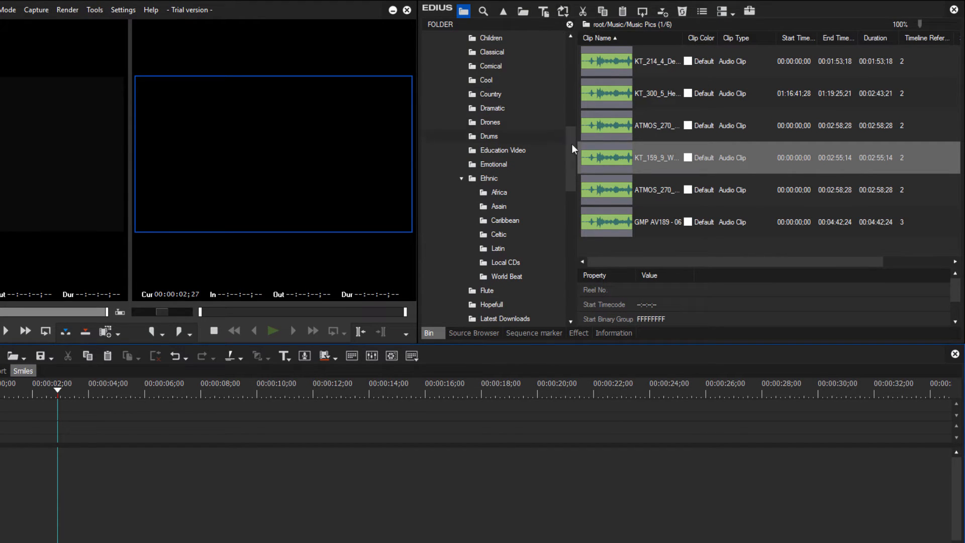
# Open the Graphics folder in the bin and select its existing Color Matte clip
pyautogui.moveTo(572, 143); pyautogui.dragTo(565, 49)
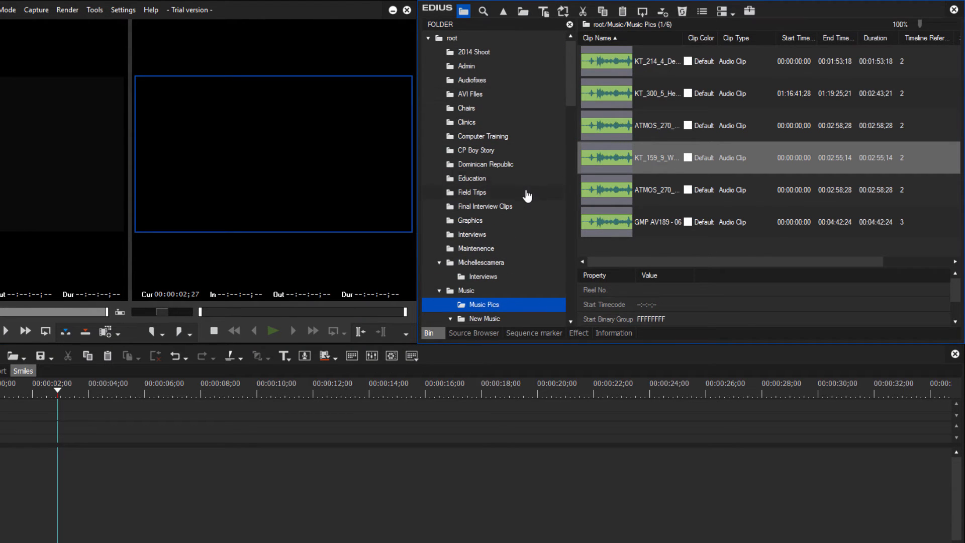
pyautogui.click(454, 224)
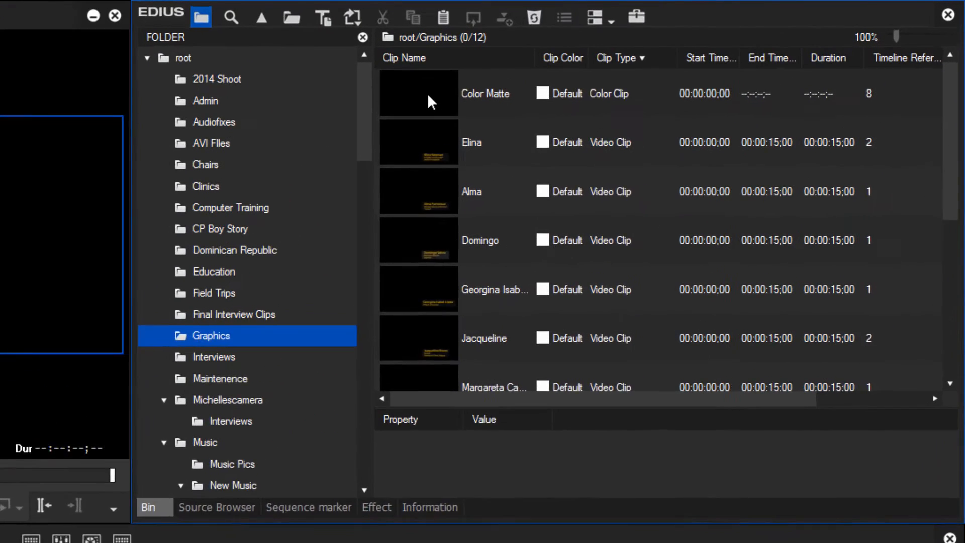
pyautogui.click(610, 60)
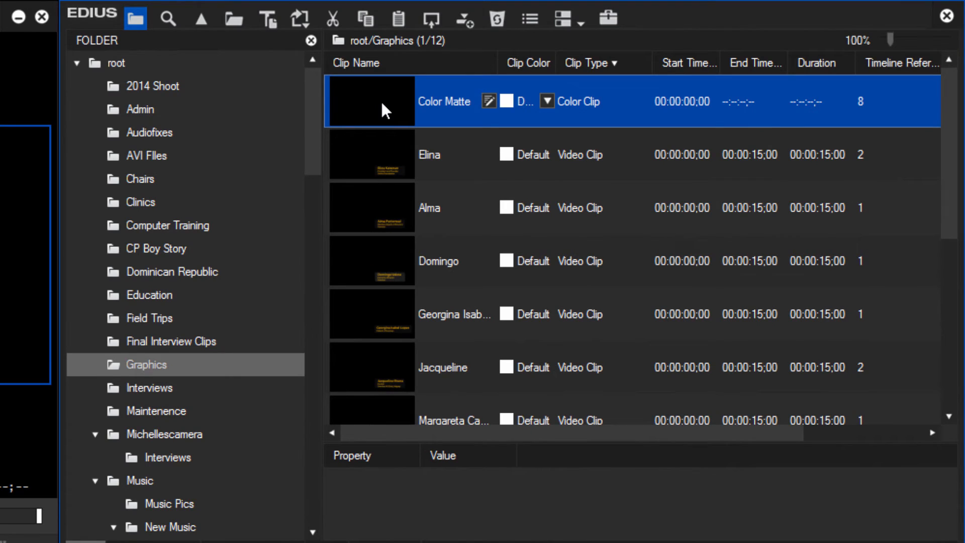
# Create an SMPTE Color Bar clip with a -12.0 dB tone in the Graphics folder, and select it
pyautogui.click(298, 18)
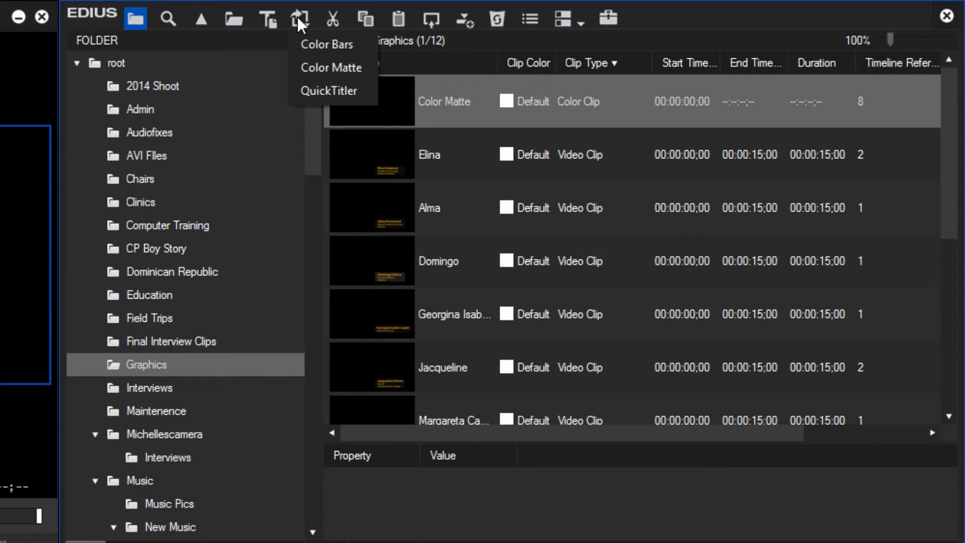
pyautogui.click(319, 43)
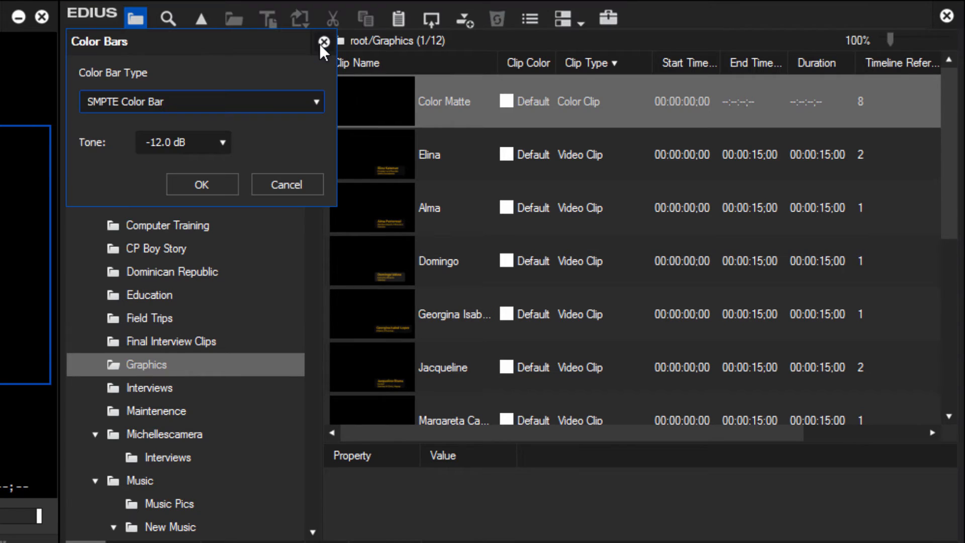
pyautogui.click(221, 180)
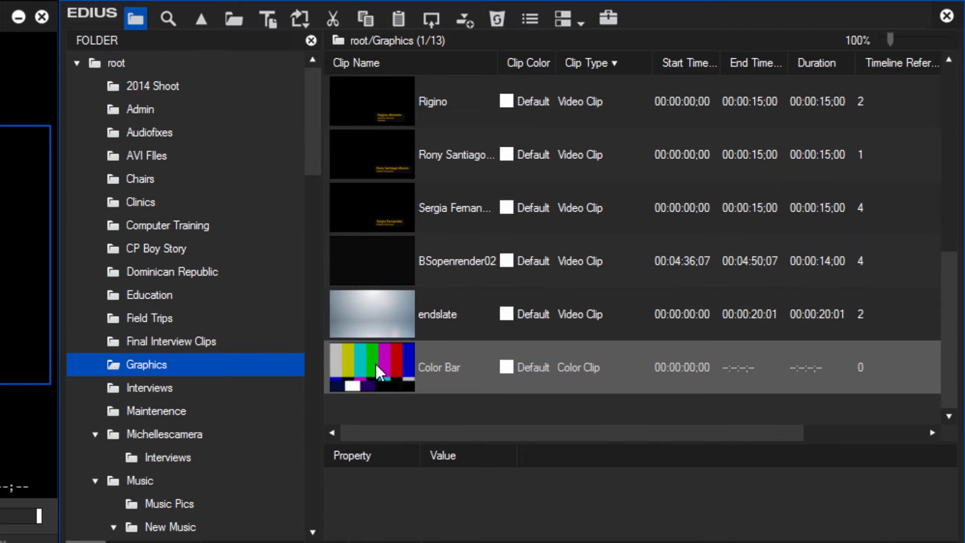
pyautogui.click(375, 364)
pyautogui.doubleClick(376, 363)
pyautogui.press('Escape')
# Create a black Color Matte clip with one color and direction 0.00 in the Graphics folder
pyautogui.click(302, 16)
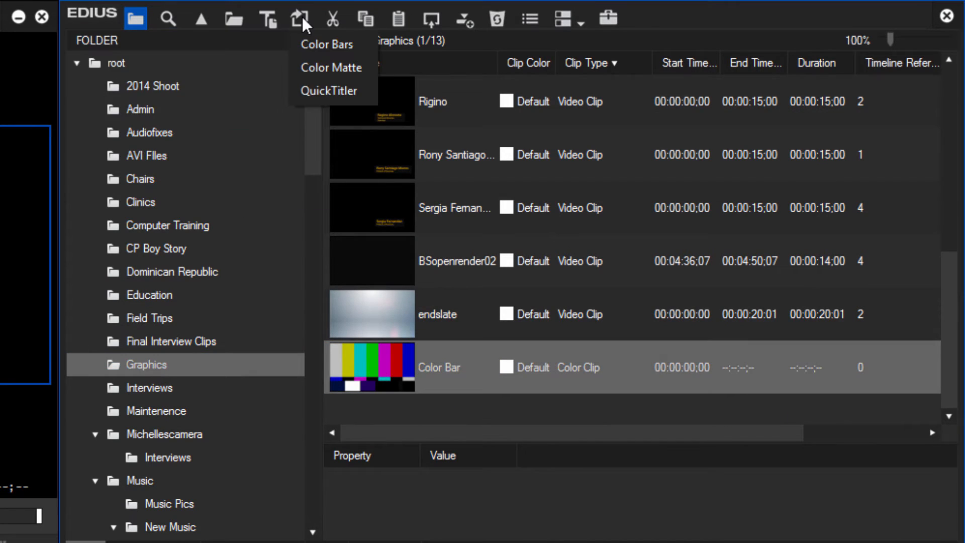
pyautogui.click(324, 67)
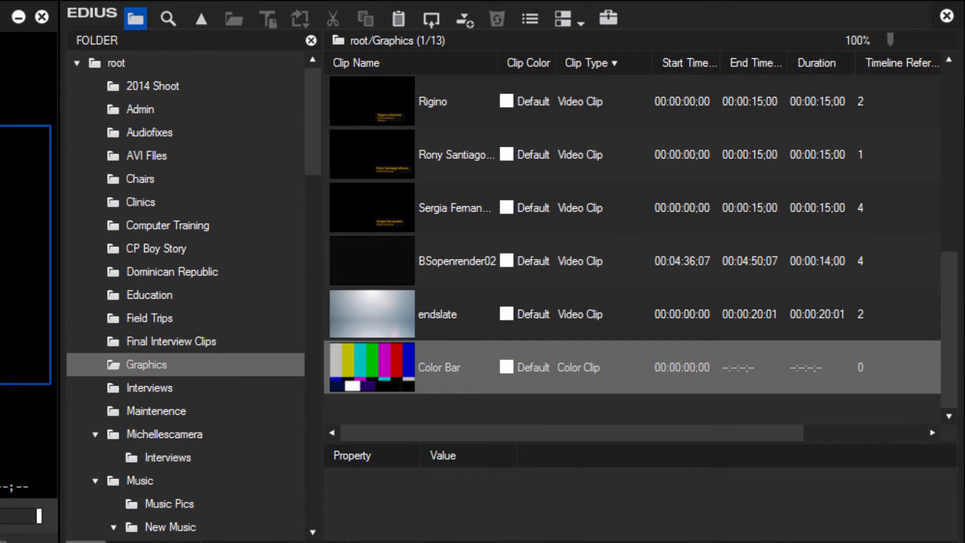
pyautogui.moveTo(752, 106); pyautogui.dragTo(227, 154)
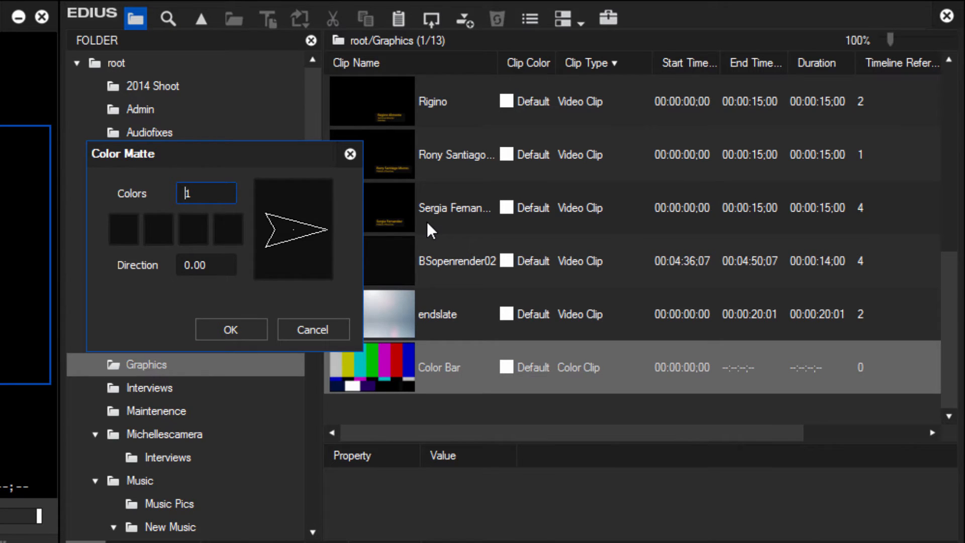
pyautogui.click(230, 330)
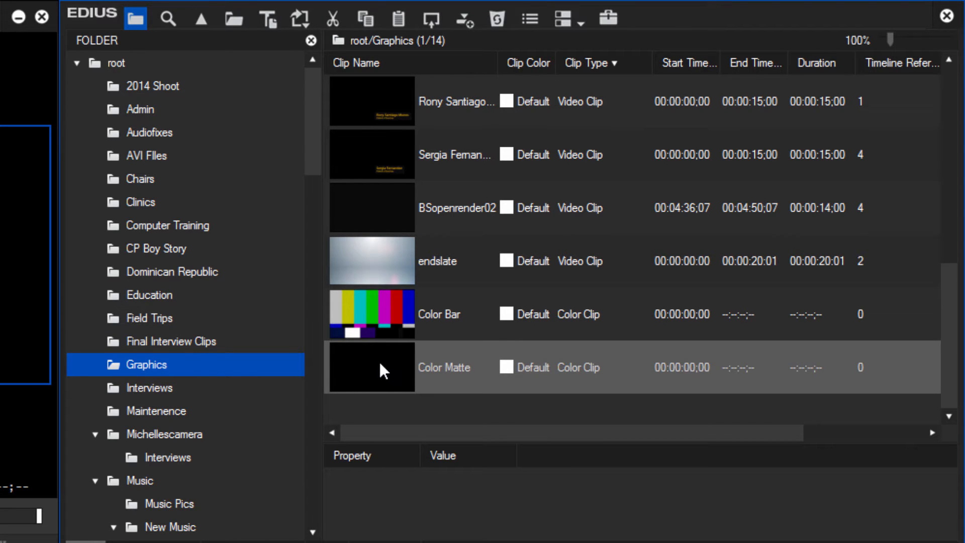
# Place the new Color Matte on the Smiles timeline starting at the playhead at 00:00:02;27, and scrub into it to 00:00:04;02
pyautogui.moveTo(378, 360); pyautogui.dragTo(0, 542)
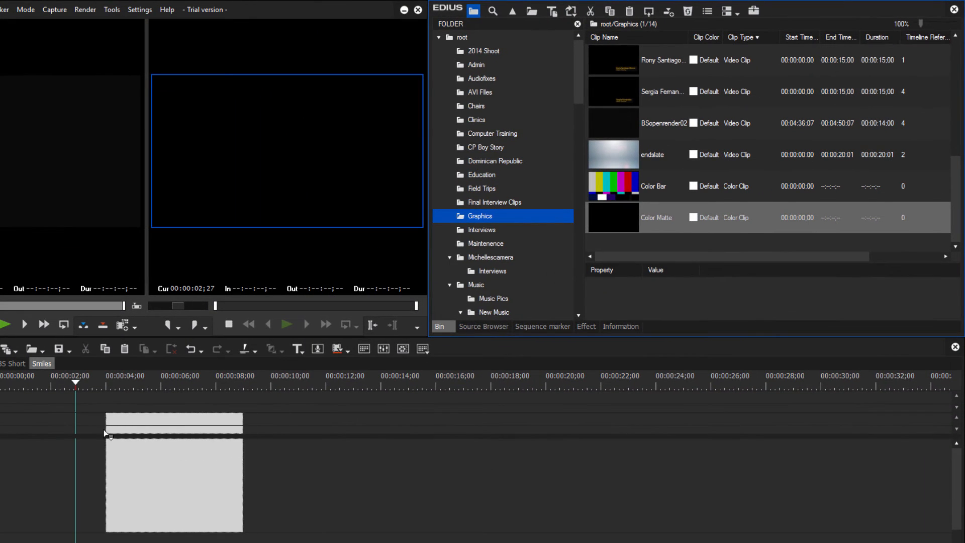
pyautogui.moveTo(104, 431); pyautogui.dragTo(76, 431)
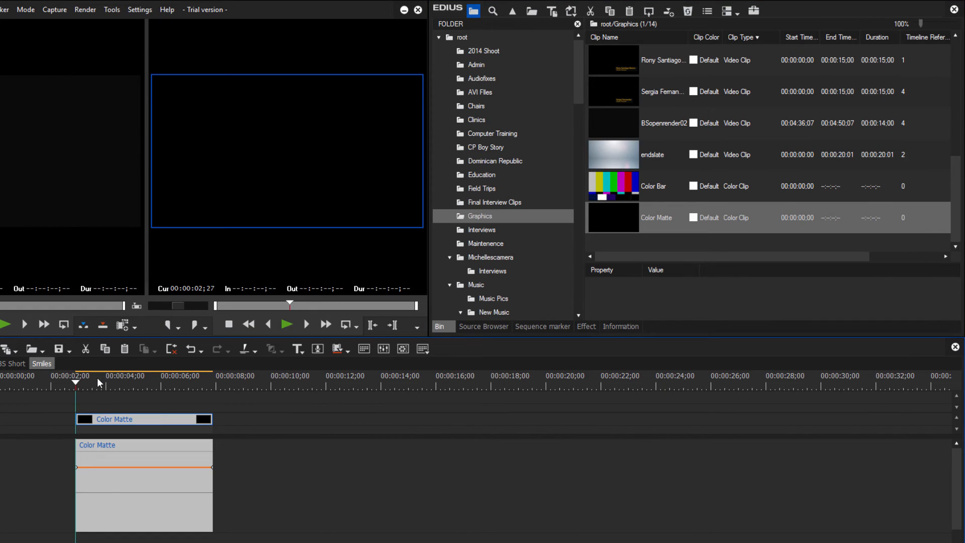
pyautogui.moveTo(98, 378); pyautogui.dragTo(108, 404)
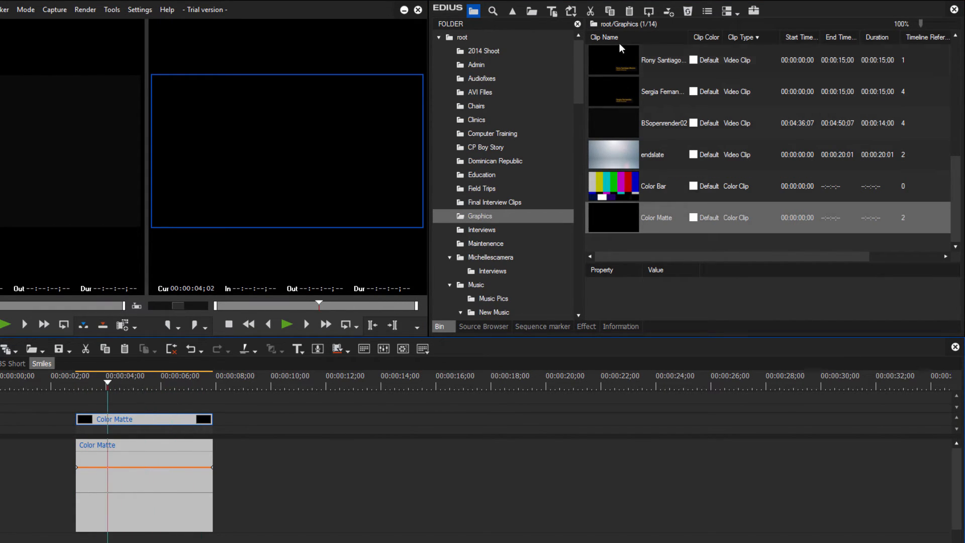
# Create a dark red Color Matte clip with one color and direction 0.00 in the Graphics folder
pyautogui.click(574, 15)
pyautogui.click(587, 39)
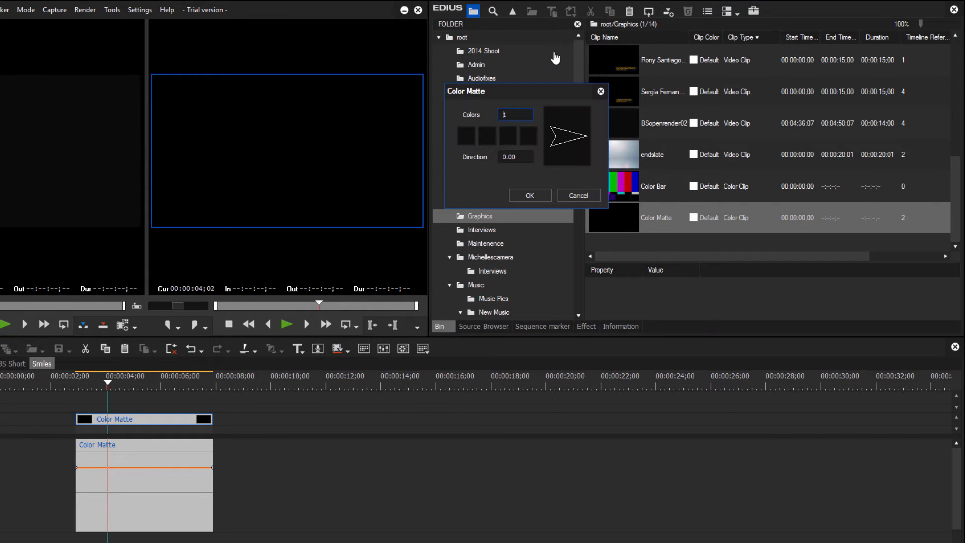
pyautogui.moveTo(545, 92); pyautogui.dragTo(411, 104)
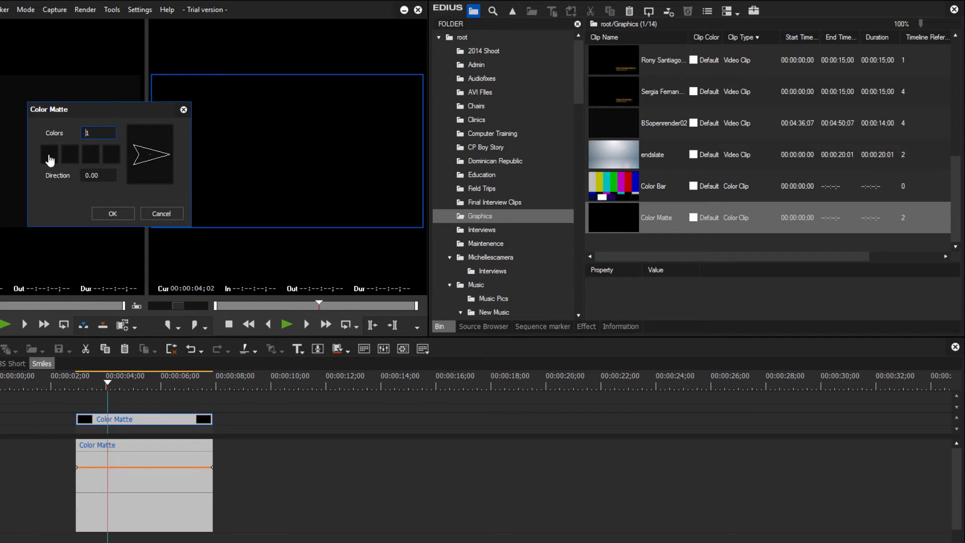
pyautogui.click(50, 154)
pyautogui.press('Escape')
pyautogui.click(49, 156)
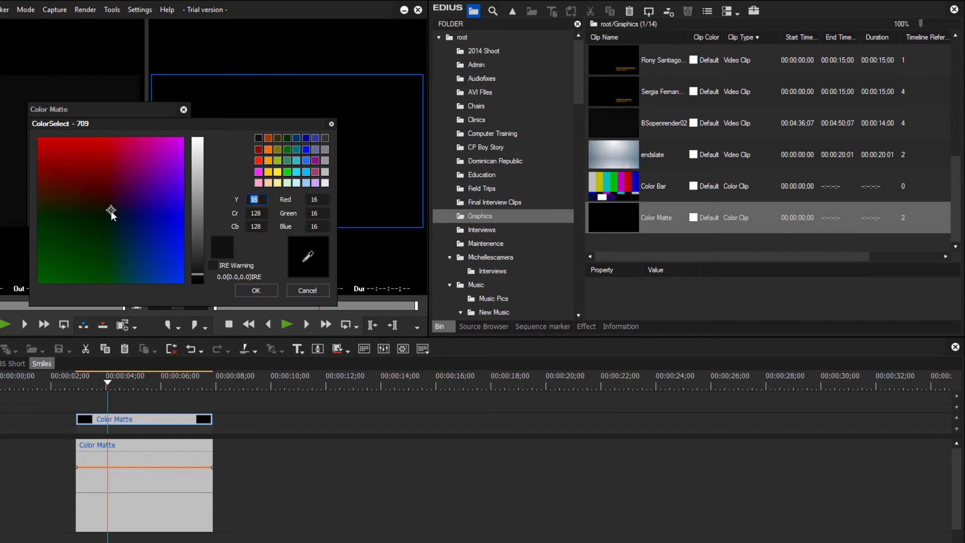
pyautogui.moveTo(110, 211); pyautogui.dragTo(77, 178)
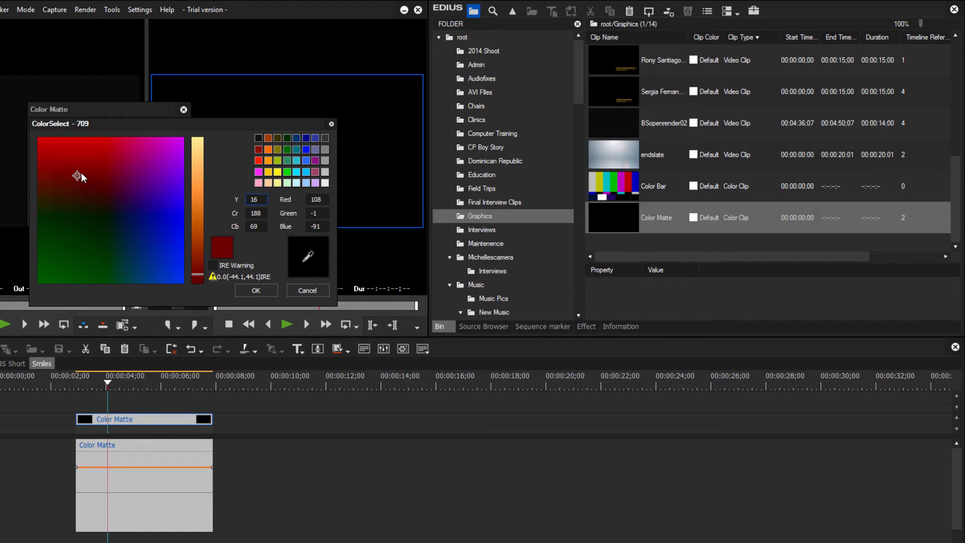
pyautogui.moveTo(78, 178); pyautogui.dragTo(81, 175)
pyautogui.click(255, 291)
pyautogui.click(115, 212)
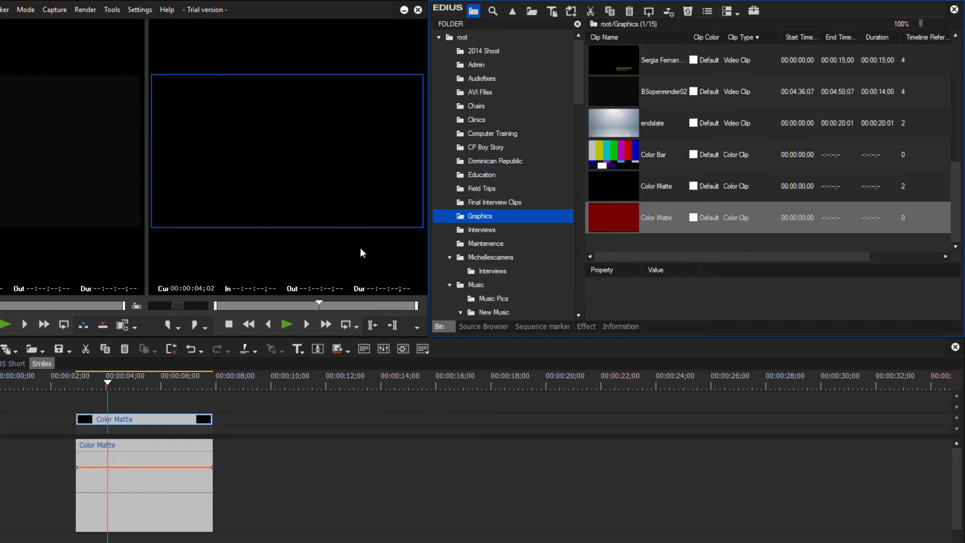
# Place the red Color Matte directly after the black one on the timeline, scrub into it to 00:00:11;09, and delete it from the track
pyautogui.moveTo(616, 221); pyautogui.dragTo(76, 432)
pyautogui.moveTo(112, 381); pyautogui.dragTo(293, 420)
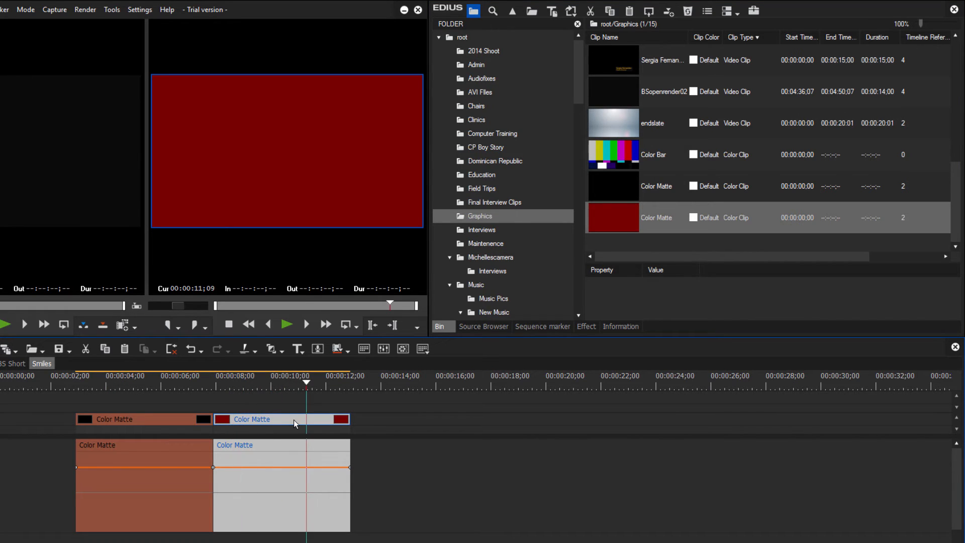
pyautogui.press('Delete')
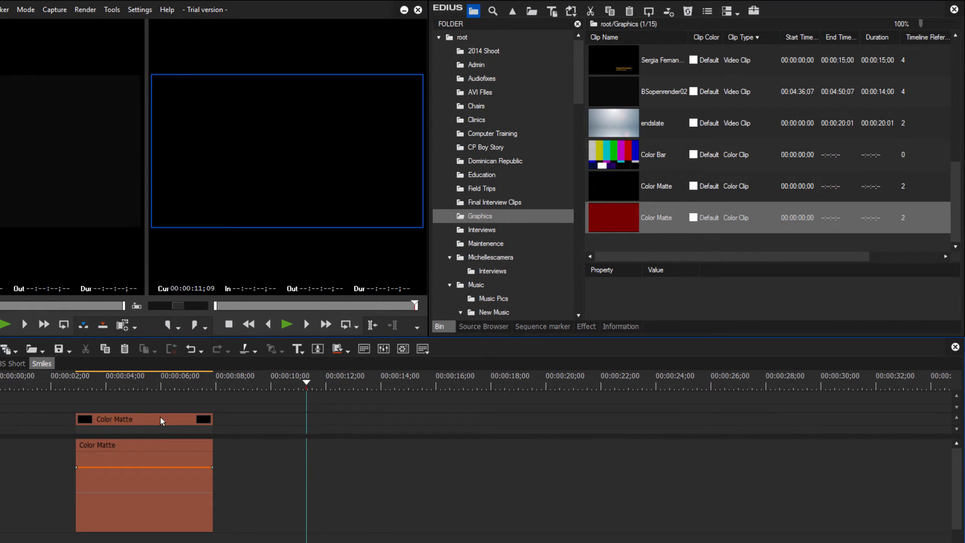
# Move the black Color Matte to the start of the timeline, and reposition it to begin at about the one-minute mark
pyautogui.moveTo(161, 417); pyautogui.dragTo(5, 421)
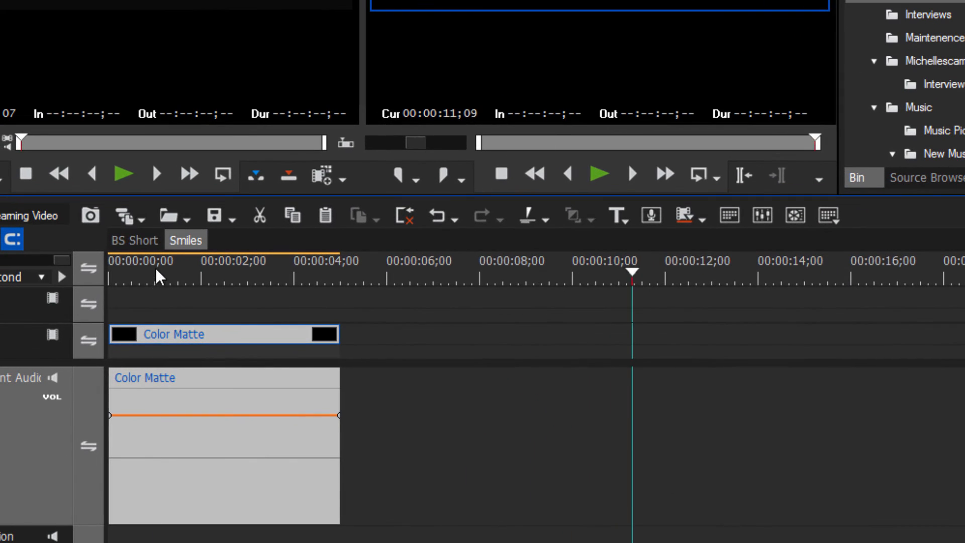
pyautogui.press('Home')
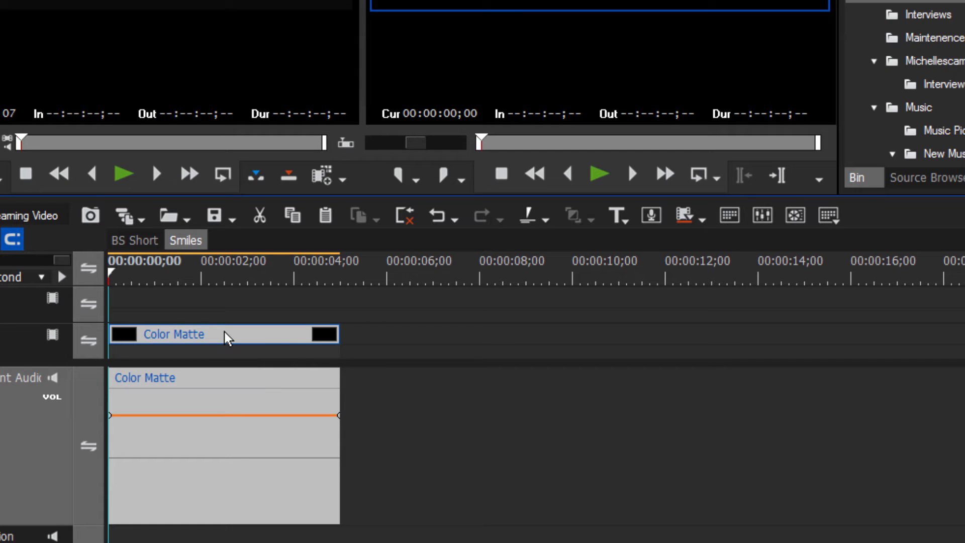
pyautogui.moveTo(226, 335); pyautogui.dragTo(964, 372)
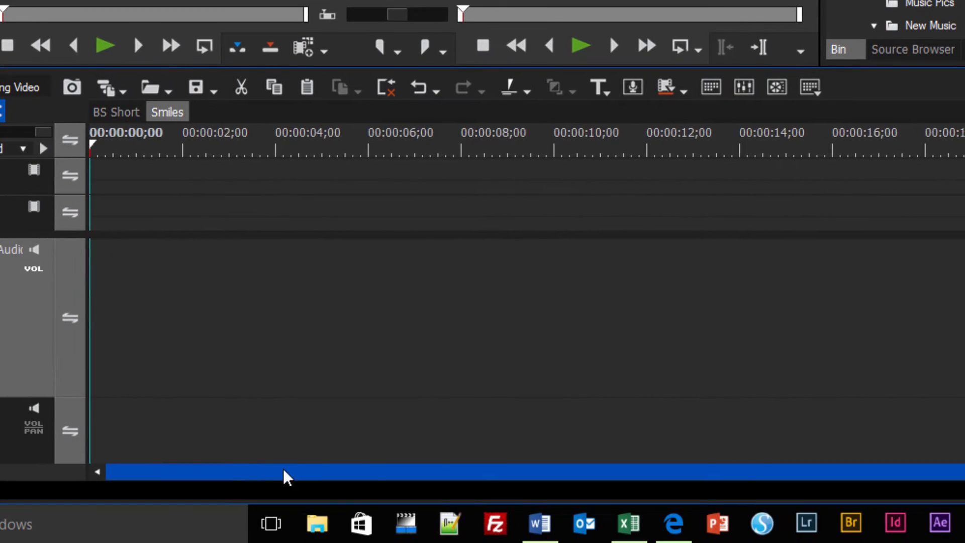
pyautogui.moveTo(287, 475); pyautogui.dragTo(512, 485)
pyautogui.scroll(-2, 508, 478)
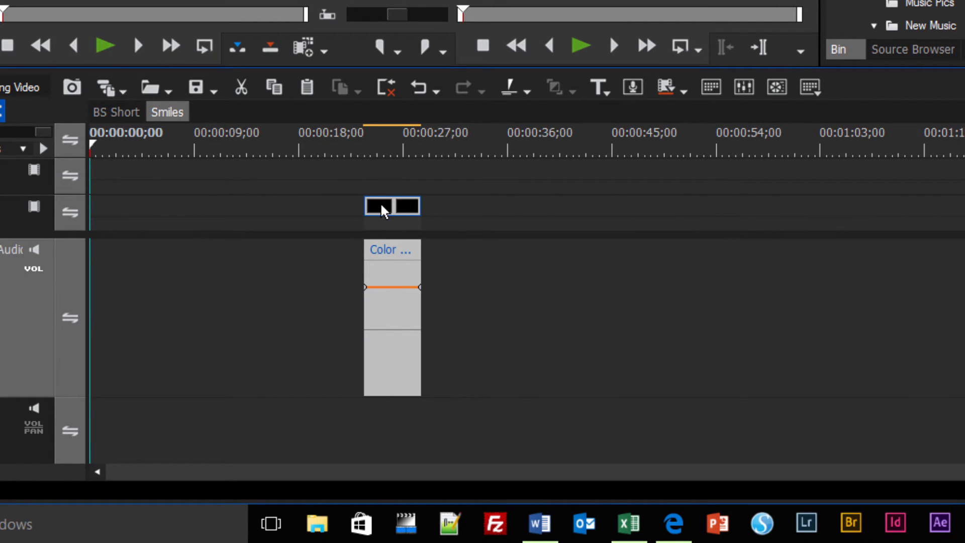
pyautogui.moveTo(383, 210); pyautogui.dragTo(756, 221)
pyautogui.moveTo(751, 144); pyautogui.dragTo(728, 151)
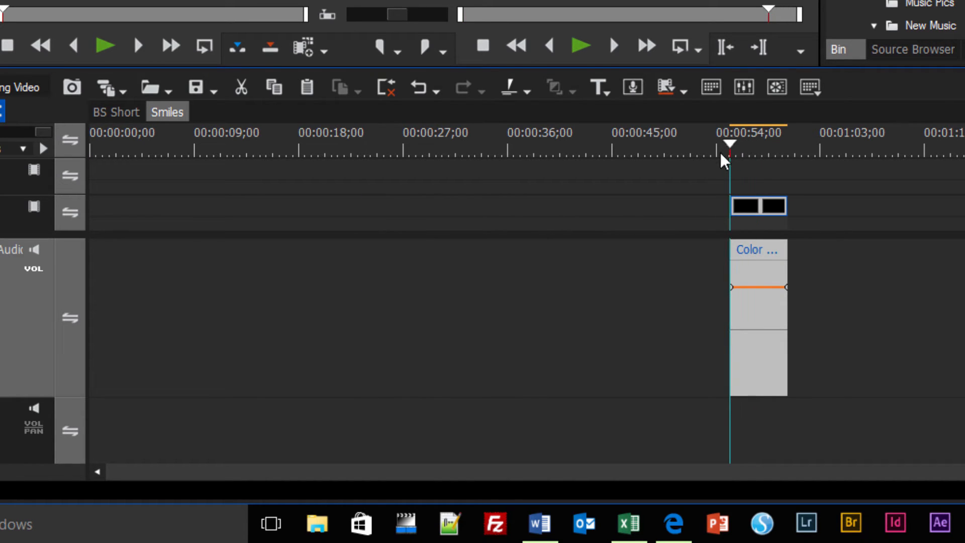
pyautogui.scroll(6, 724, 161)
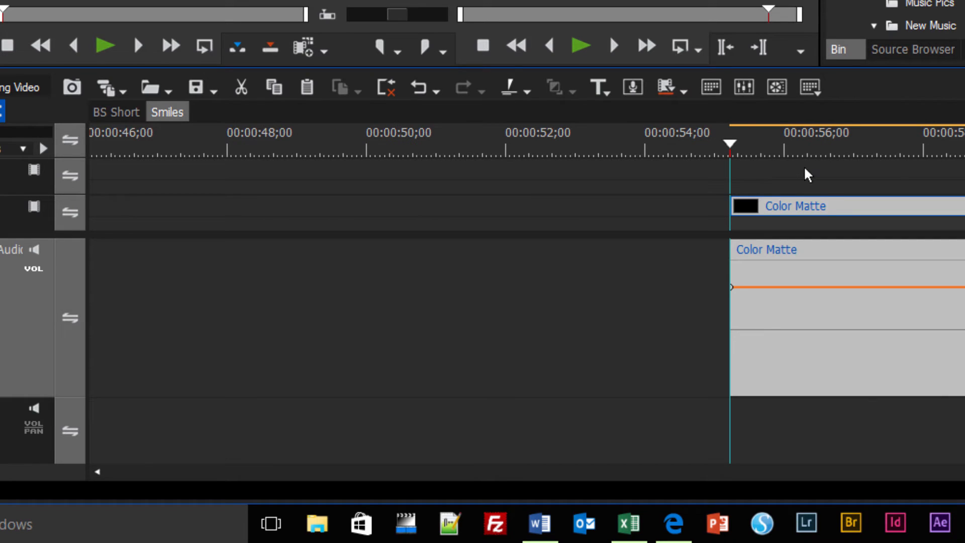
pyautogui.moveTo(823, 207); pyautogui.dragTo(858, 170)
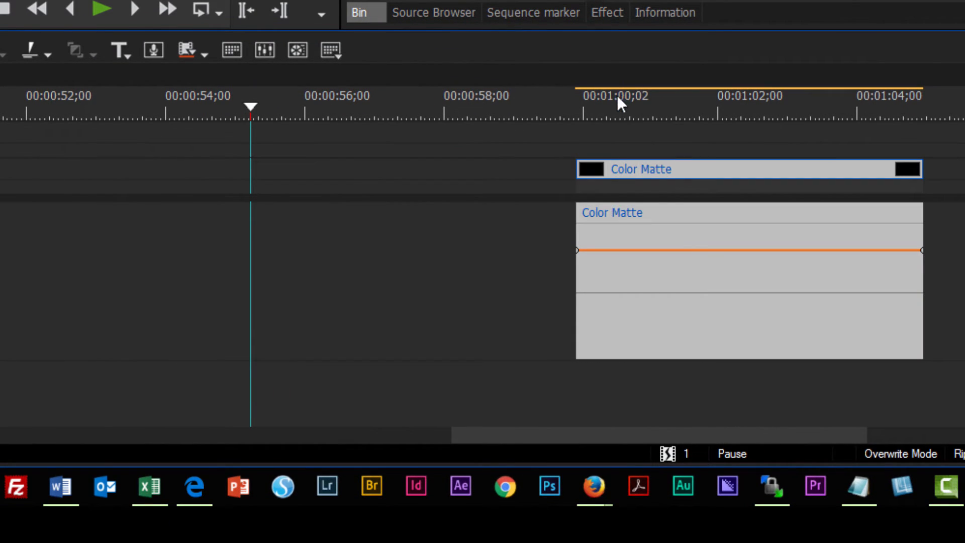
# Scrub the playhead to 00:01:02;23 and trim the end of the black Color Matte back to the playhead
pyautogui.moveTo(505, 119); pyautogui.dragTo(717, 131)
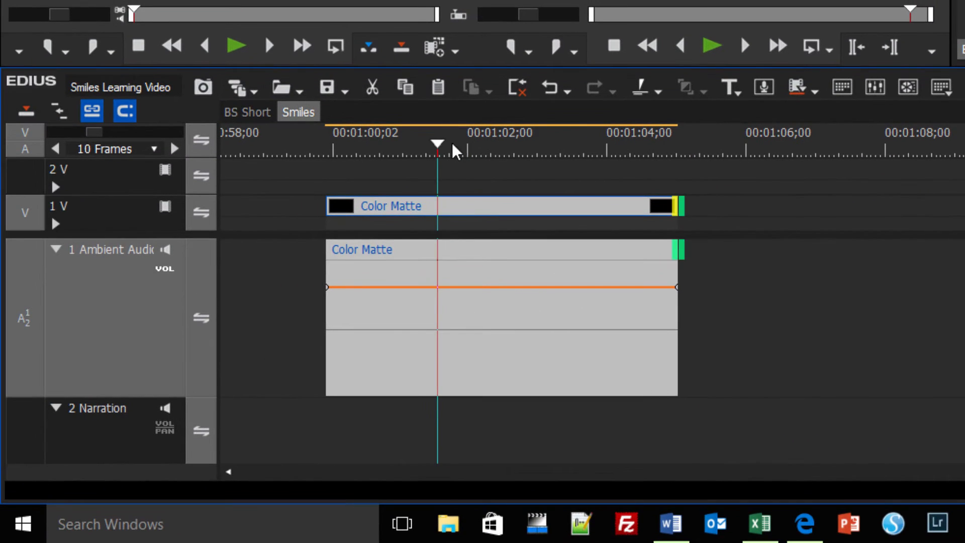
pyautogui.moveTo(476, 151); pyautogui.dragTo(521, 160)
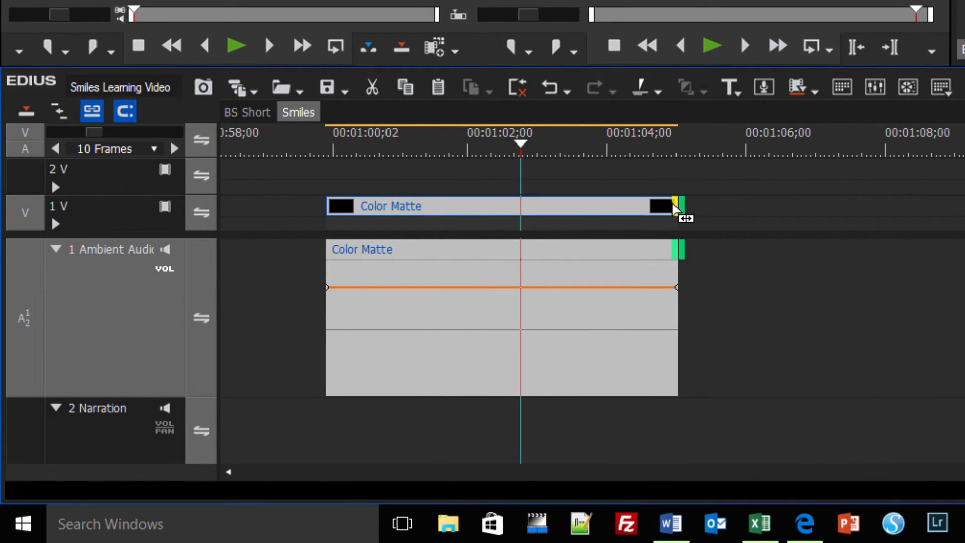
pyautogui.click(779, 213)
pyautogui.click(674, 208)
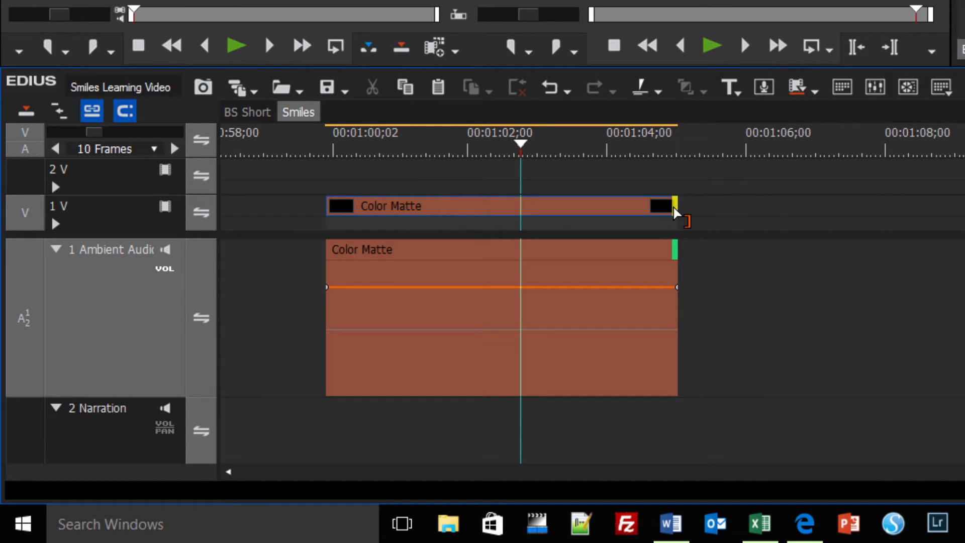
pyautogui.moveTo(675, 211); pyautogui.dragTo(535, 235)
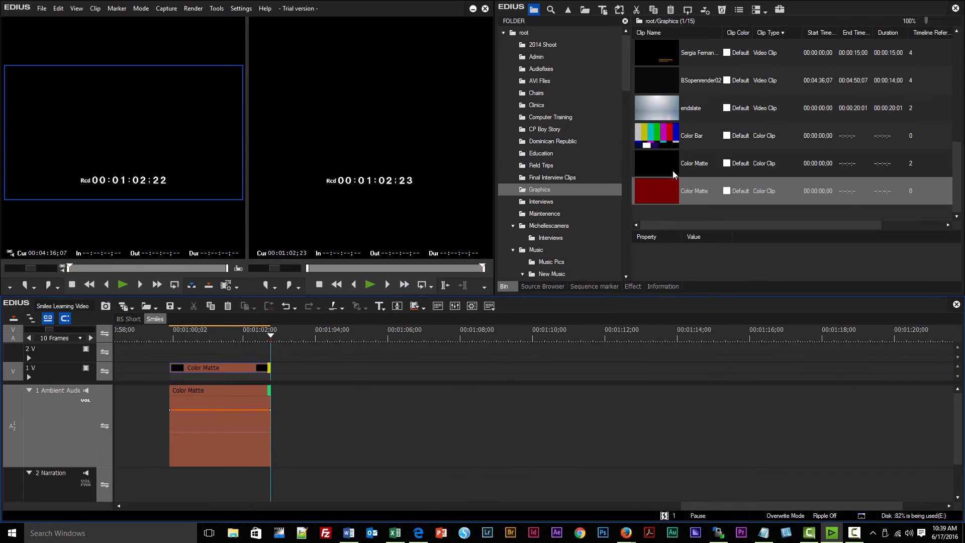
# Load the BSopenrender02 clip from the Graphics folder into the player, play part of it, stop, and rewind to its start
pyautogui.click(664, 79)
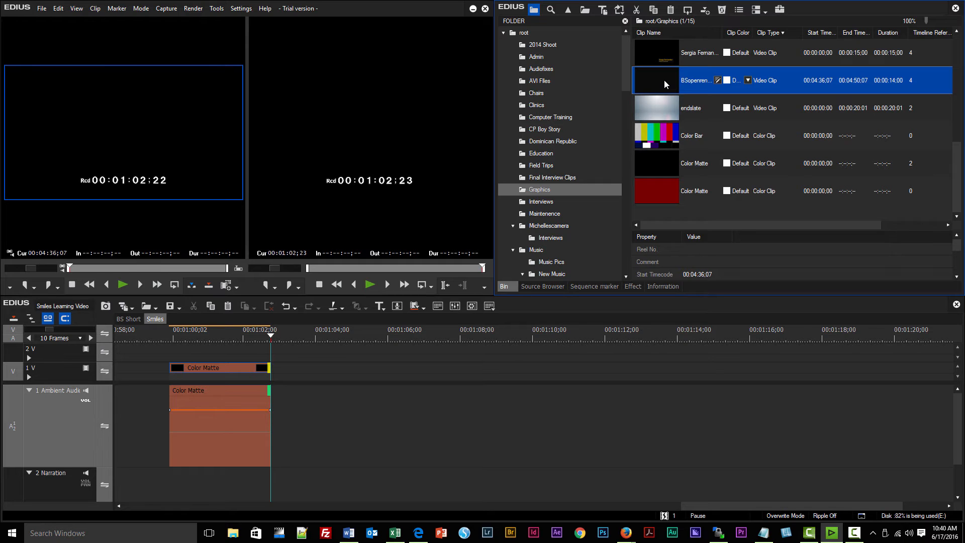
pyautogui.doubleClick(664, 79)
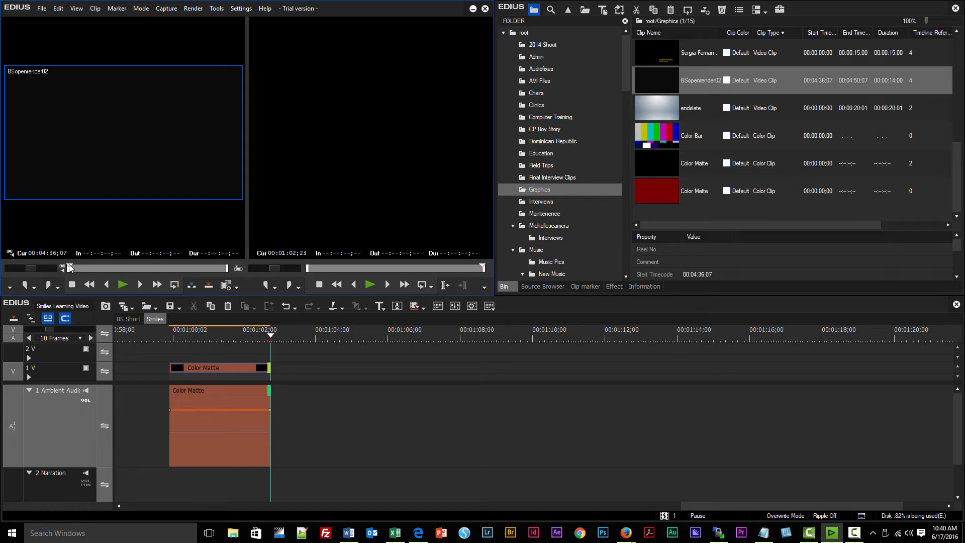
pyautogui.moveTo(71, 266)
pyautogui.mouseDown()
pyautogui.moveTo(64, 268)
pyautogui.moveTo(74, 264)
pyautogui.mouseUp()
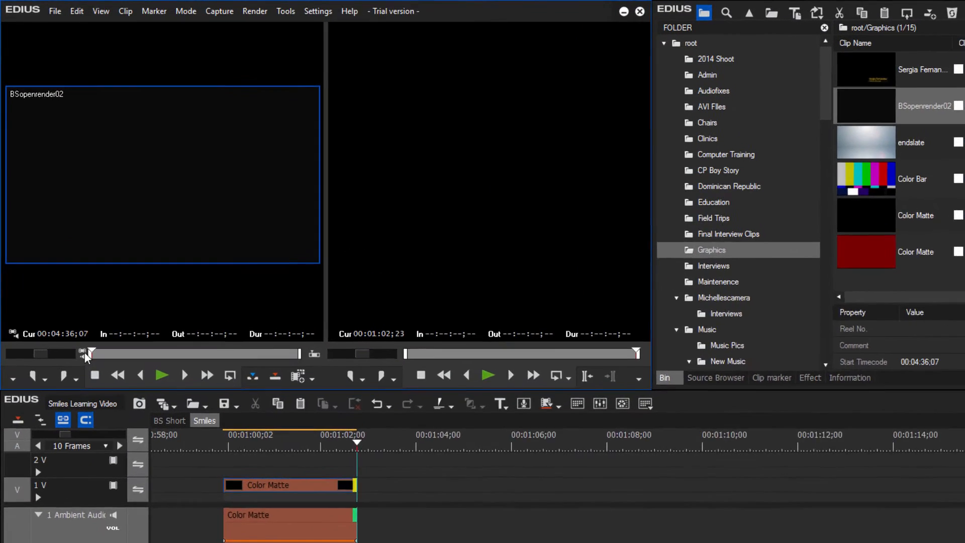
pyautogui.moveTo(123, 438); pyautogui.dragTo(108, 452)
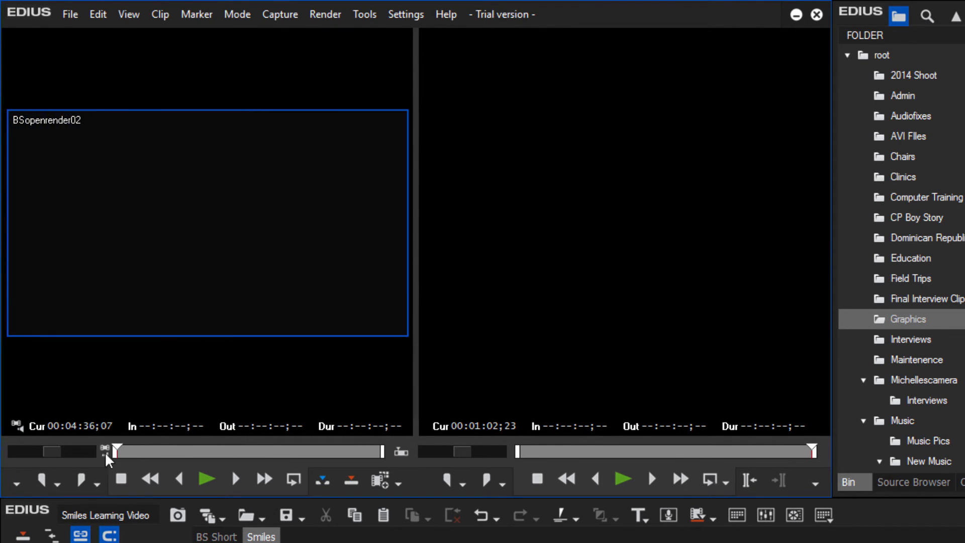
pyautogui.click(211, 476)
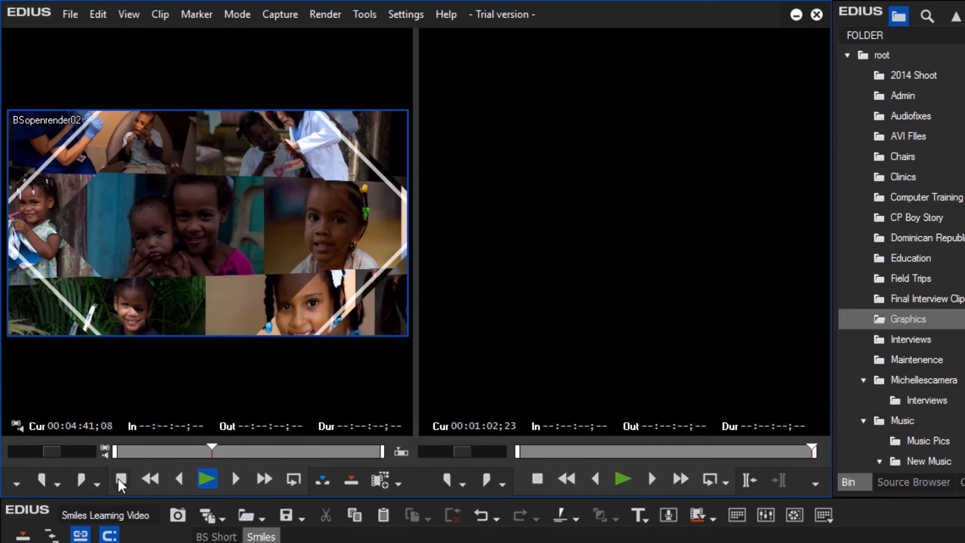
pyautogui.click(122, 483)
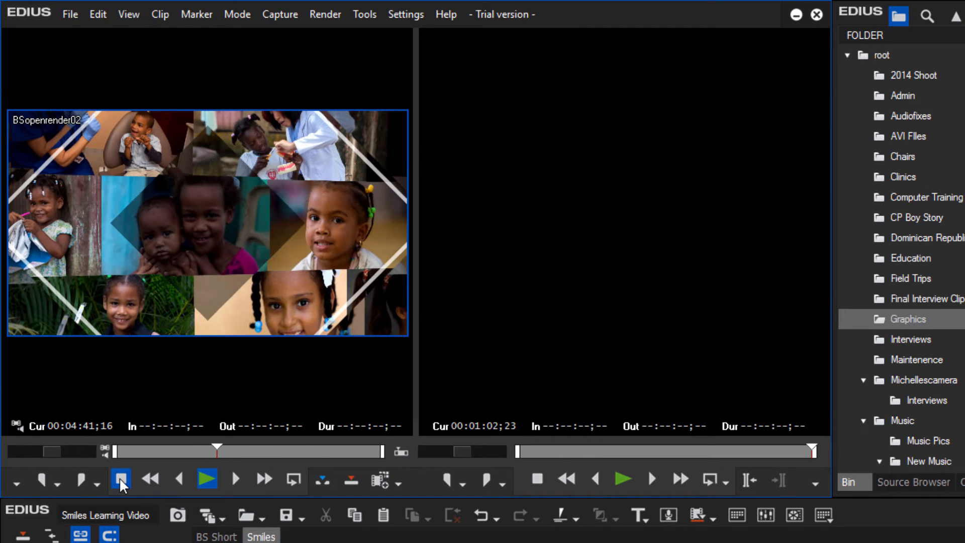
pyautogui.click(149, 479)
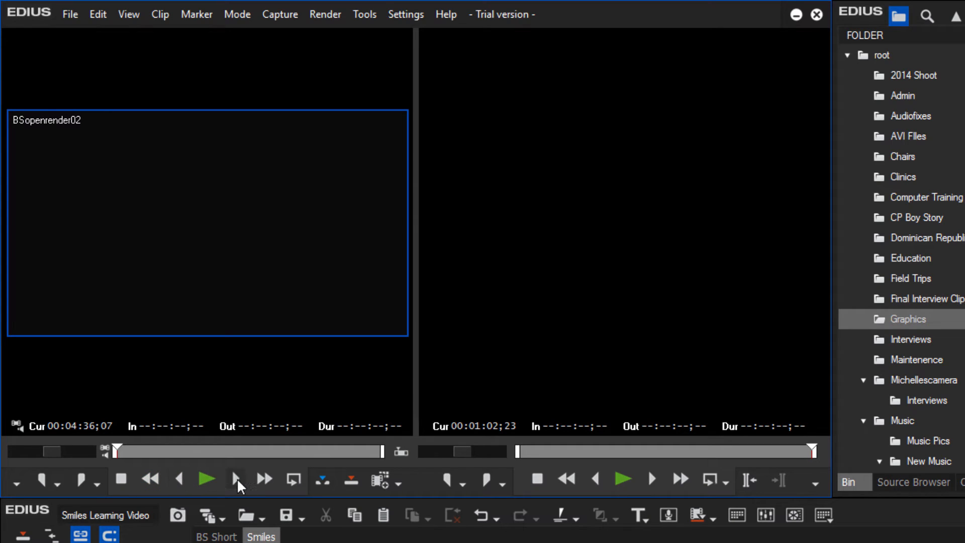
# Step BSopenrender02 forward one frame, fast-forward and play it, and scrub through it to 00:04:44;05
pyautogui.click(236, 478)
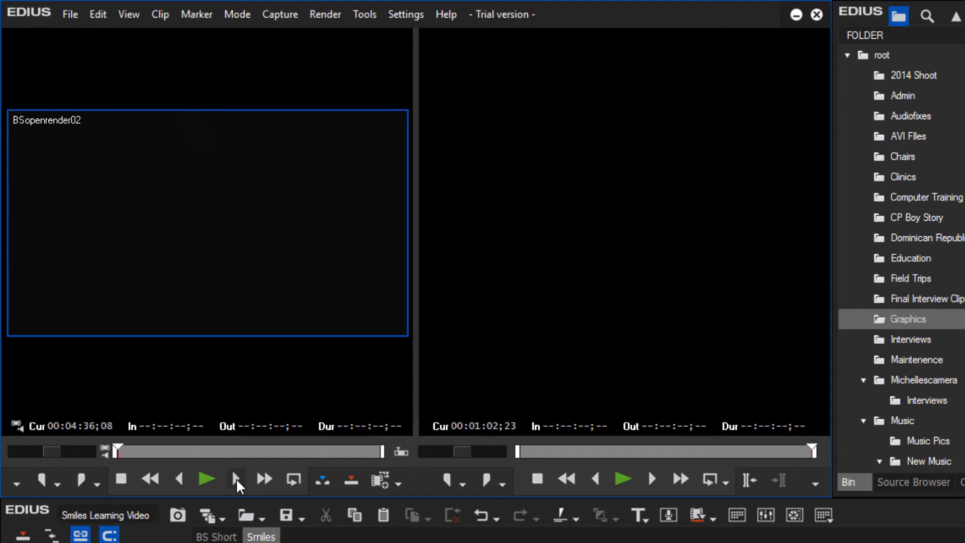
pyautogui.click(261, 475)
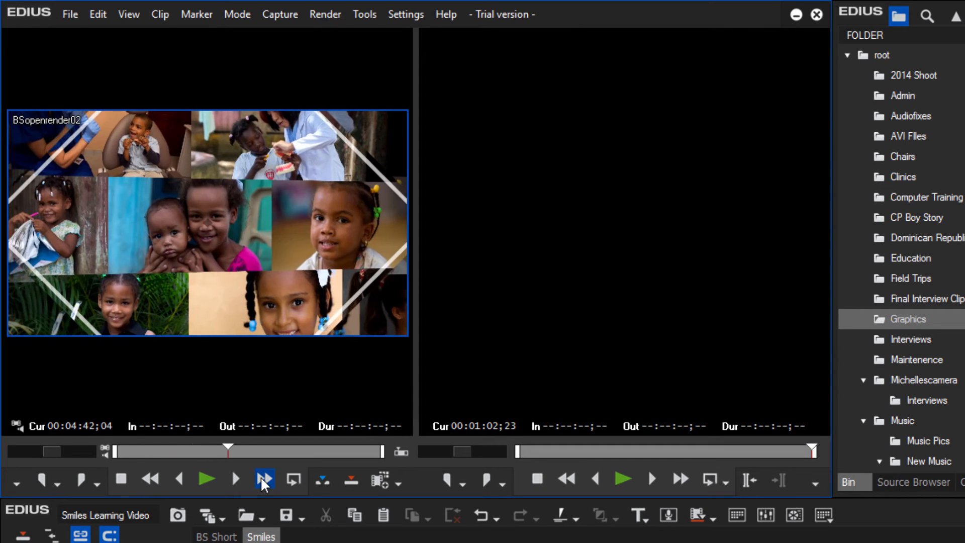
pyautogui.click(207, 479)
pyautogui.moveTo(279, 455); pyautogui.dragTo(217, 456)
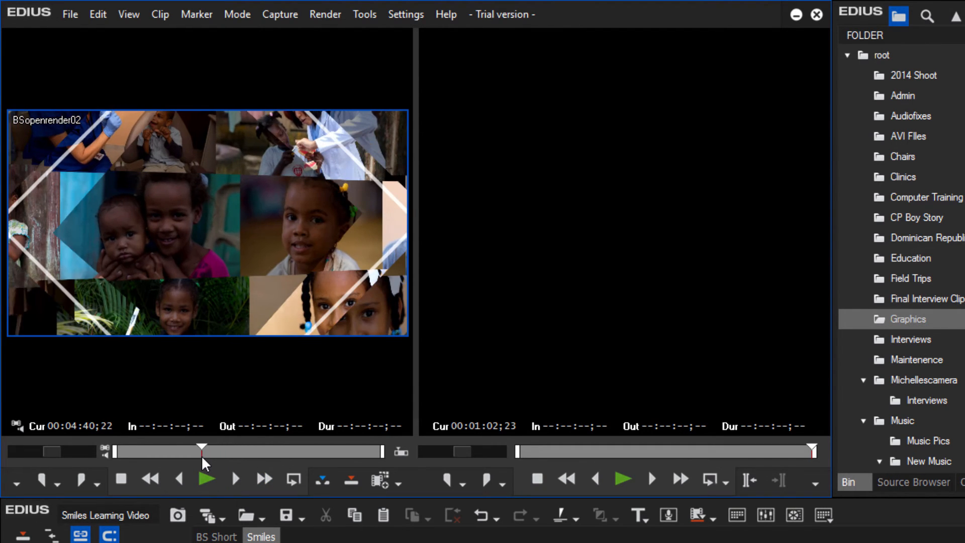
pyautogui.moveTo(201, 454); pyautogui.dragTo(266, 450)
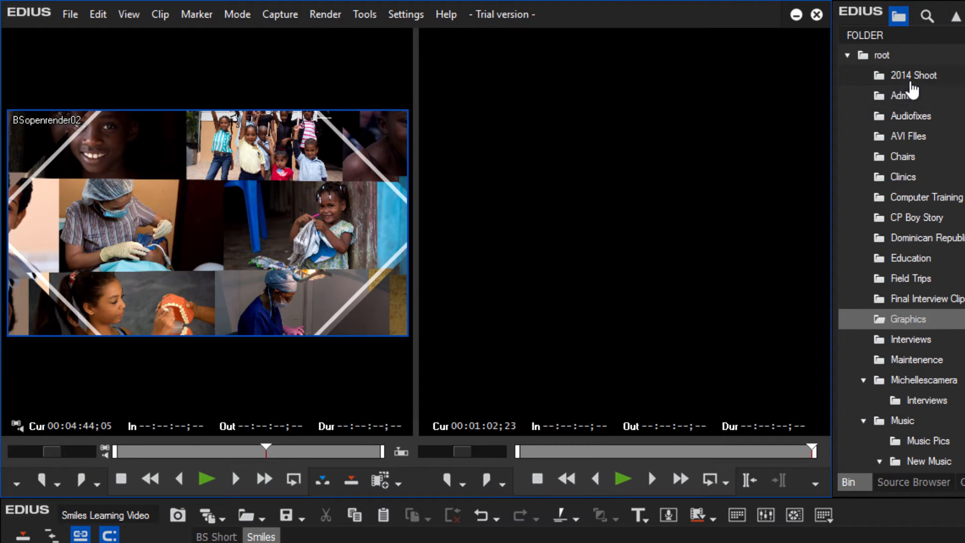
# Open the 2014 Shoot folder and load MVI_4022 into the player, followed by MVI_4261 in its place
pyautogui.click(912, 76)
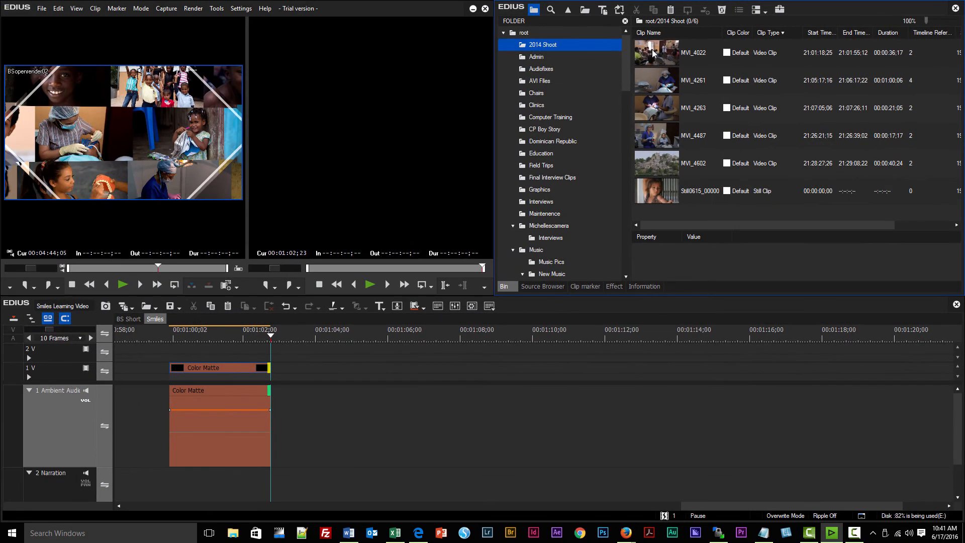
pyautogui.doubleClick(440, 83)
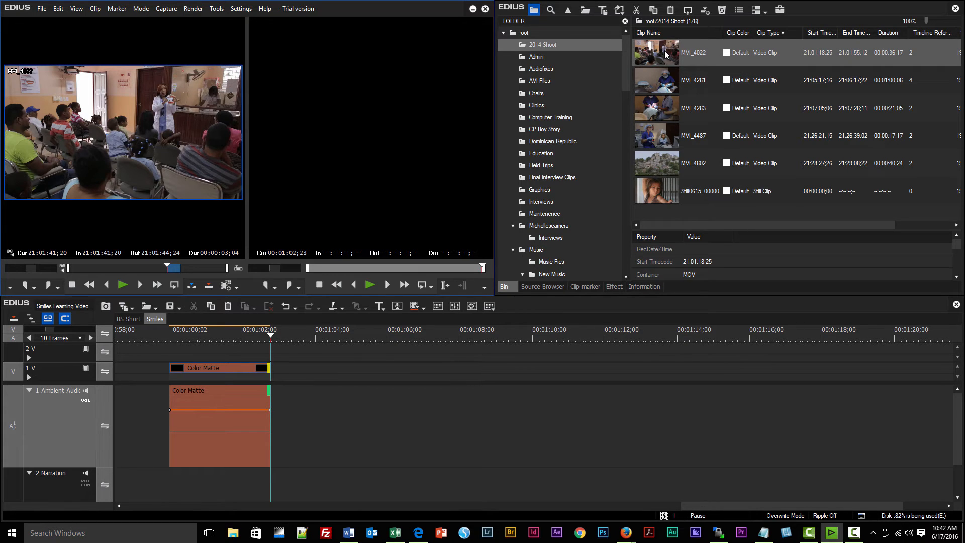
pyautogui.click(663, 79)
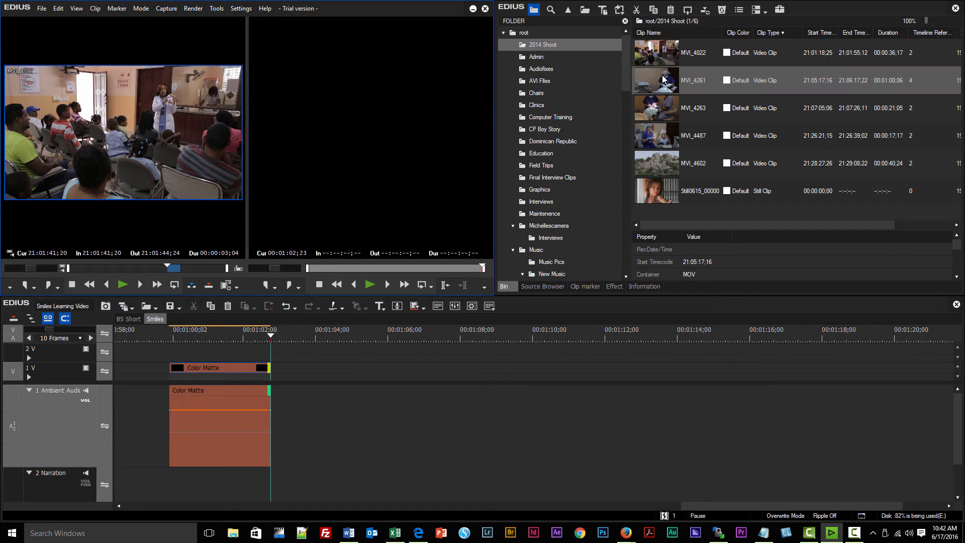
pyautogui.moveTo(664, 80); pyautogui.dragTo(163, 104)
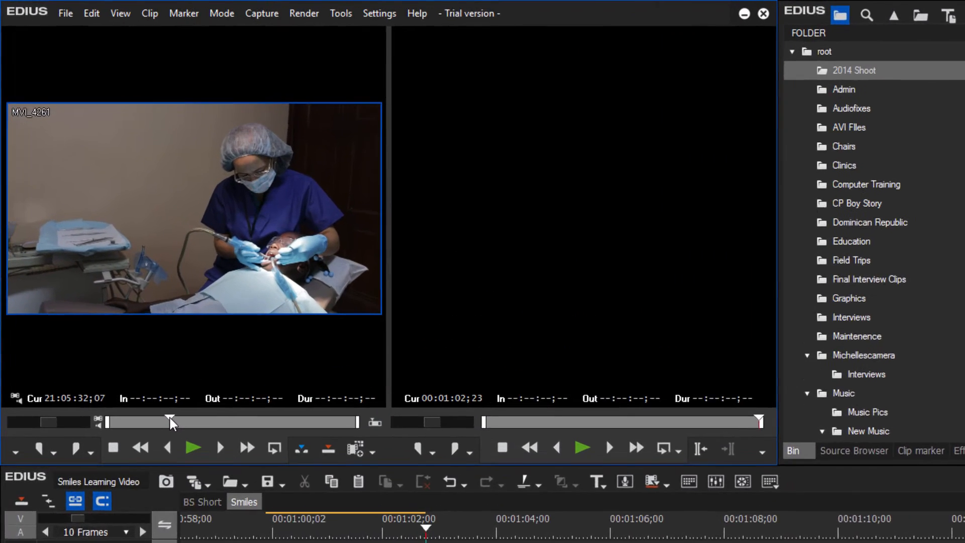
# Scrub through MVI_4261 in the player to 21:05:37;25 and start playback from there
pyautogui.moveTo(107, 266); pyautogui.dragTo(100, 266)
pyautogui.moveTo(176, 472); pyautogui.dragTo(218, 463)
pyautogui.moveTo(227, 457); pyautogui.dragTo(213, 466)
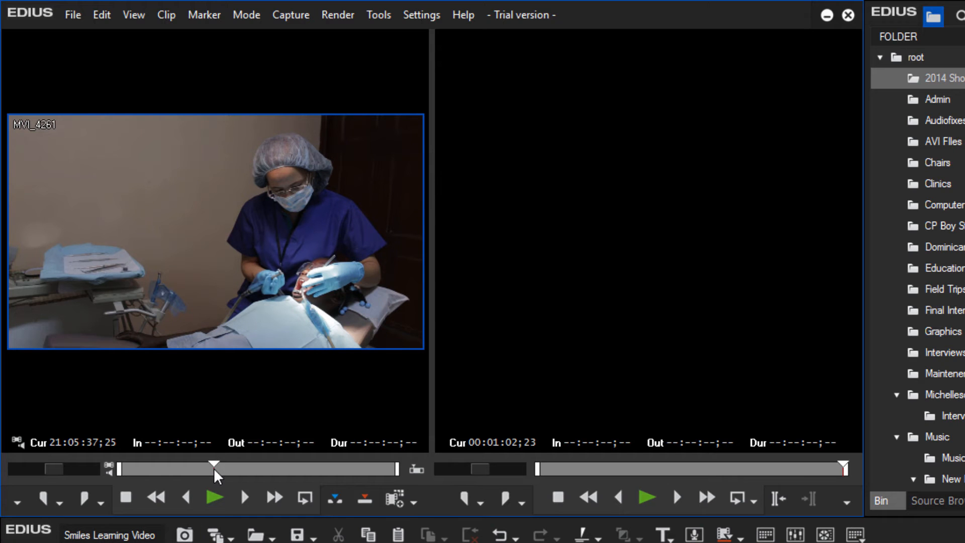
pyautogui.press('space')
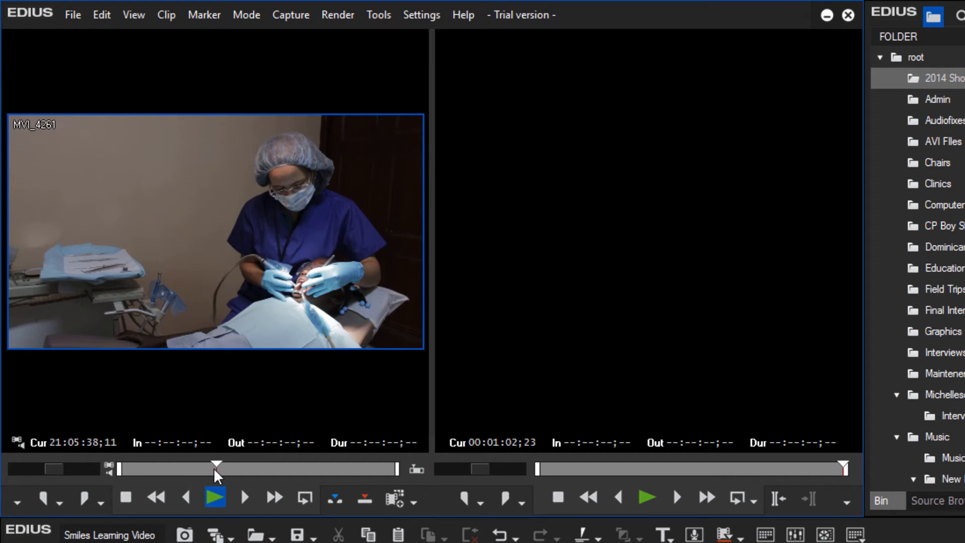
# Pause MVI_4261, move its playhead back to 21:05:36;03 and set the In point there
pyautogui.press('space')
pyautogui.moveTo(220, 461); pyautogui.dragTo(207, 469)
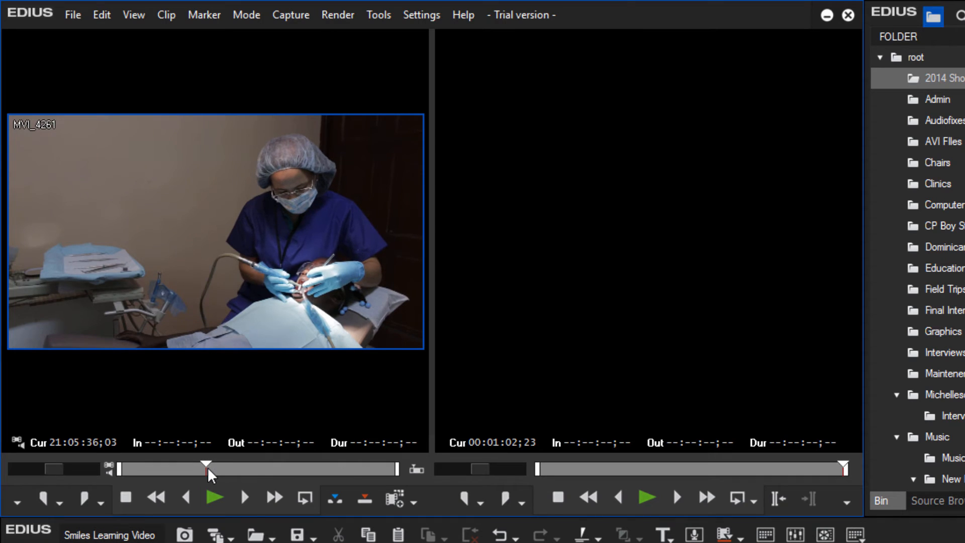
pyautogui.click(44, 499)
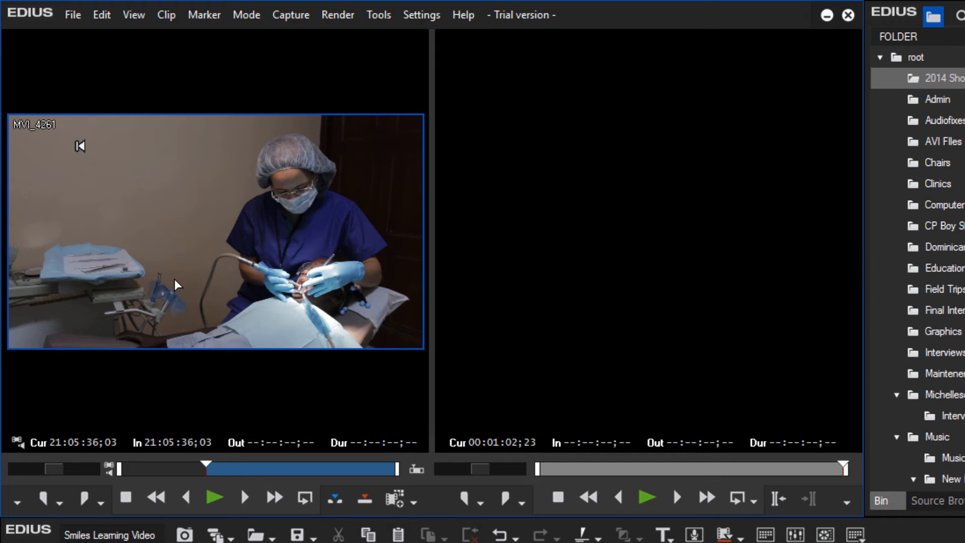
# Play briefly from the In point, set the Out point at 21:05:42;26, and move the playhead back to 21:05:32;24
pyautogui.press('space')
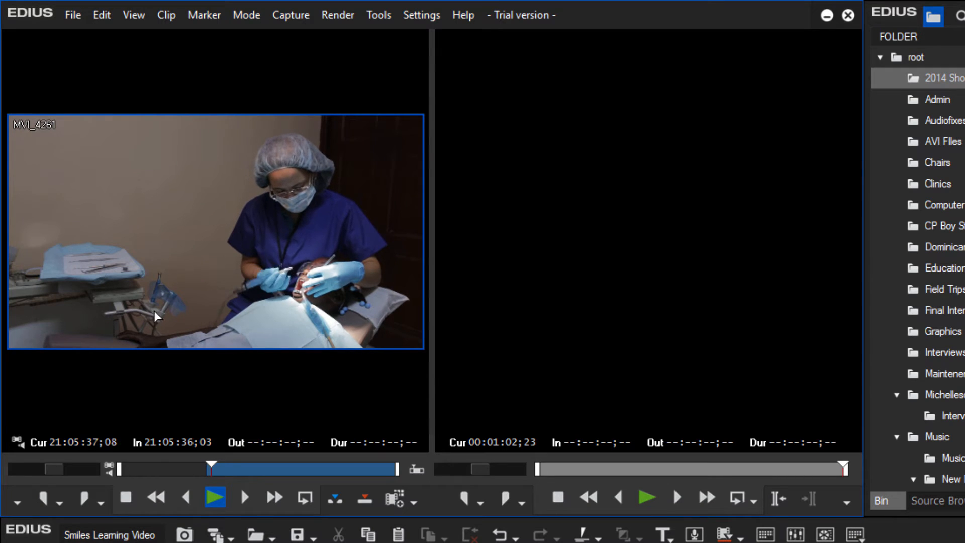
pyautogui.click(126, 498)
pyautogui.moveTo(239, 469)
pyautogui.mouseDown()
pyautogui.moveTo(280, 469)
pyautogui.moveTo(203, 472)
pyautogui.moveTo(248, 470)
pyautogui.moveTo(240, 475)
pyautogui.mouseUp()
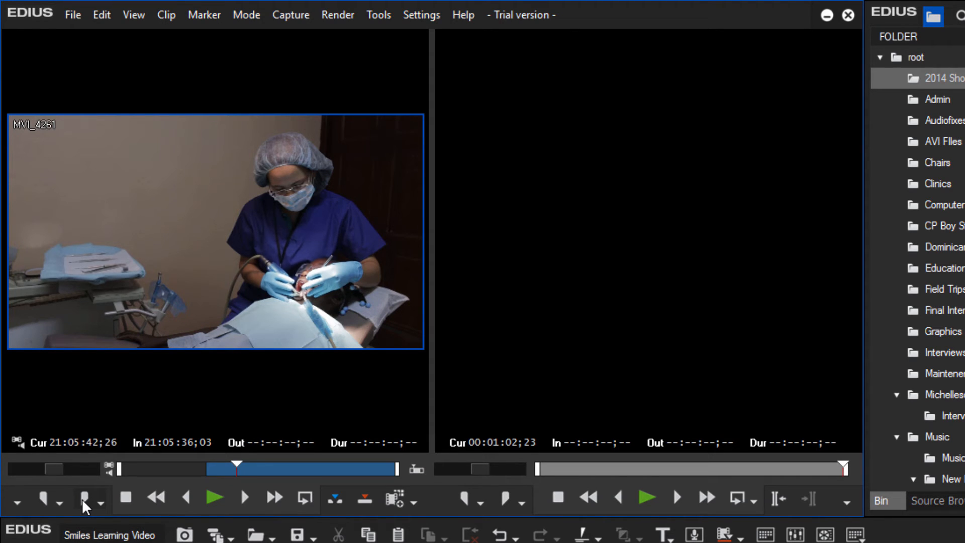
pyautogui.click(83, 501)
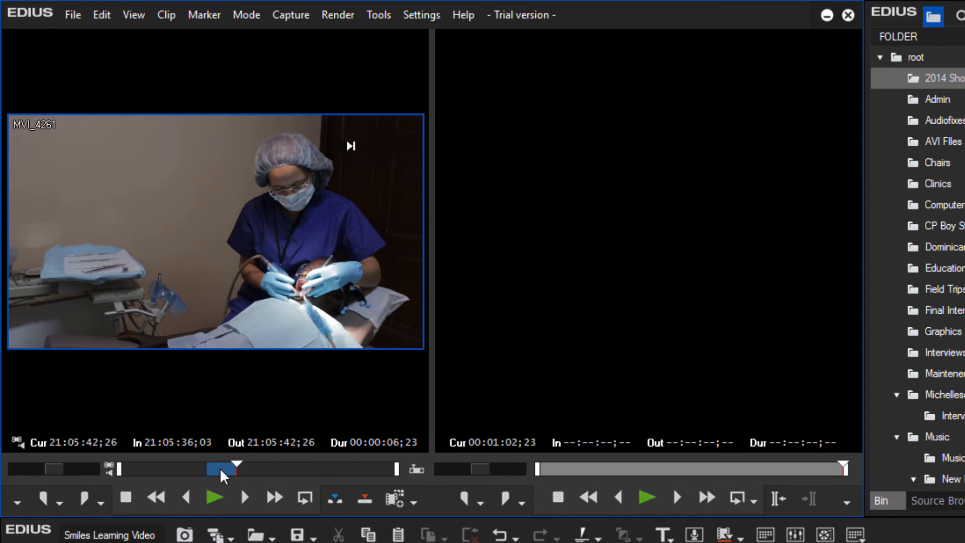
pyautogui.moveTo(235, 461); pyautogui.dragTo(191, 476)
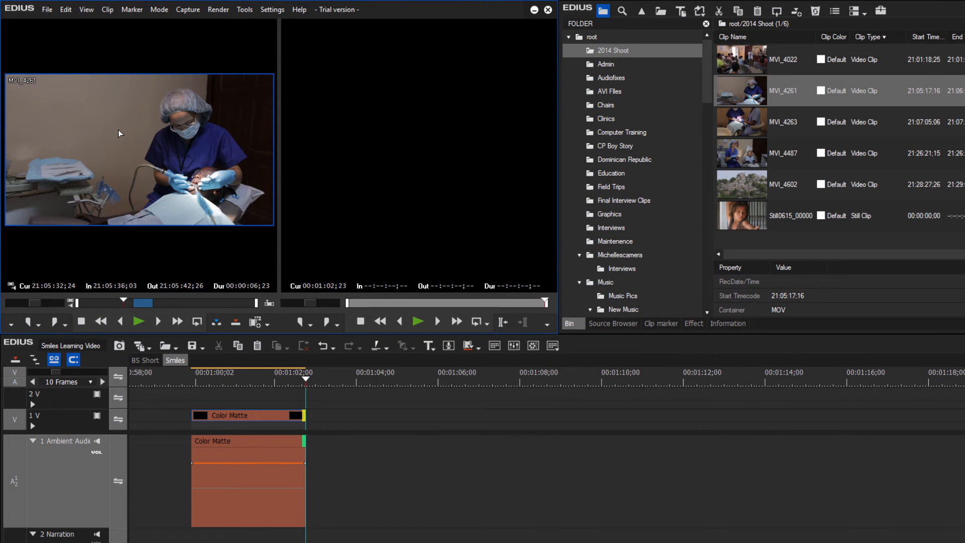
# Place the marked section of MVI_4261 on track 1 V directly after the Color Matte, and delete it again
pyautogui.moveTo(185, 201); pyautogui.dragTo(307, 453)
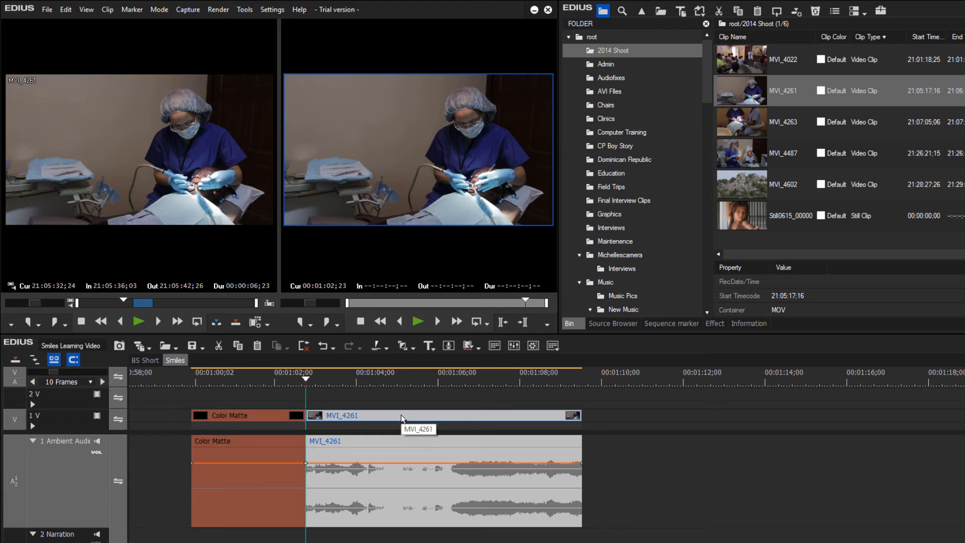
pyautogui.press('Delete')
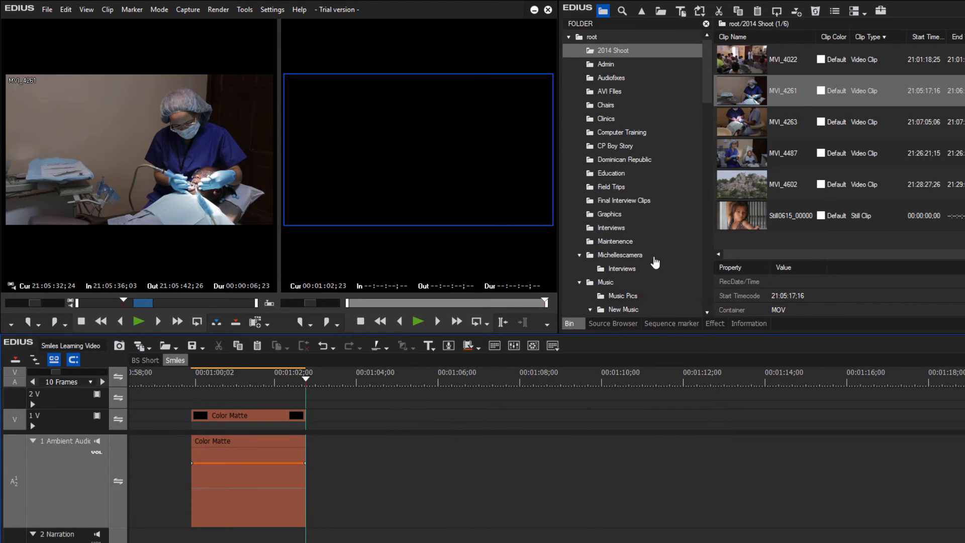
# Open the Graphics folder and load the BSopenrender02 clip into the player
pyautogui.moveTo(707, 67); pyautogui.dragTo(699, 191)
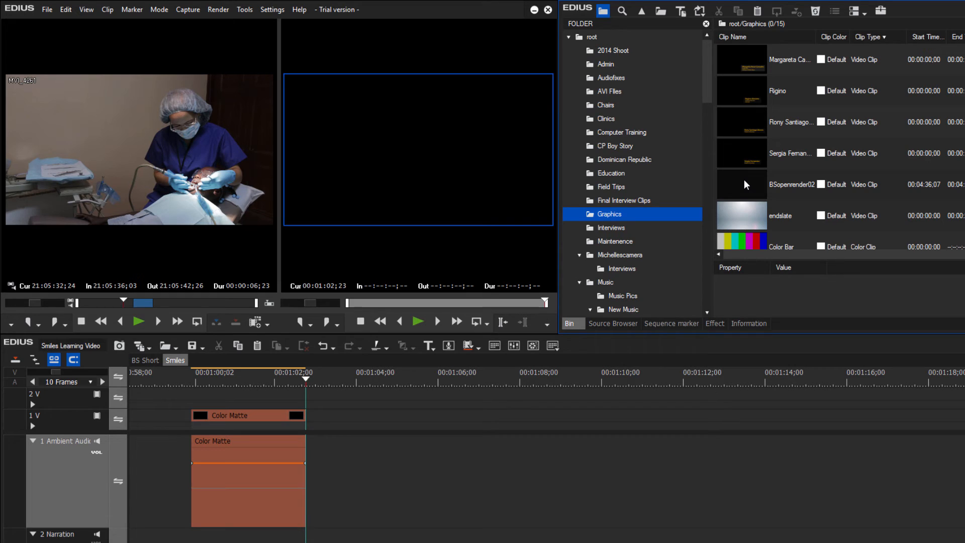
pyautogui.click(744, 185)
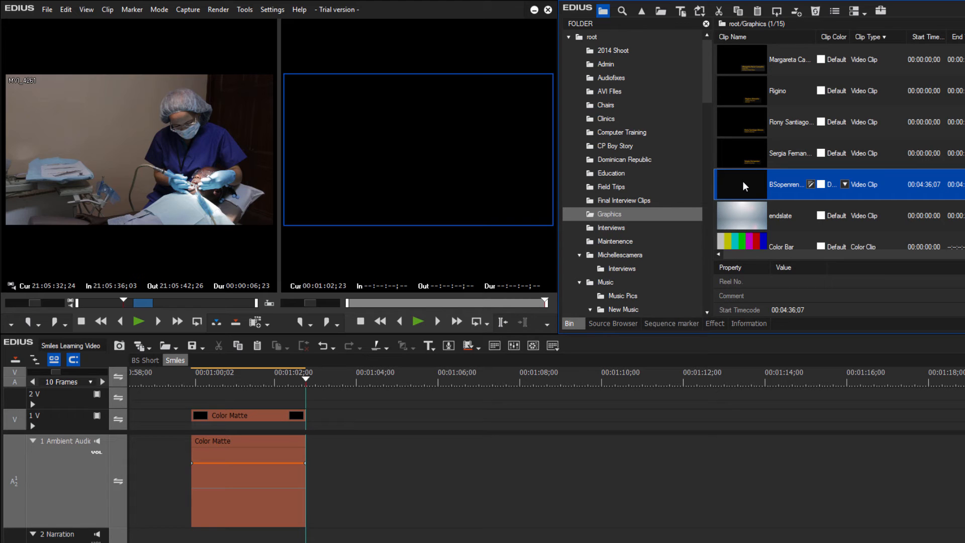
pyautogui.doubleClick(743, 182)
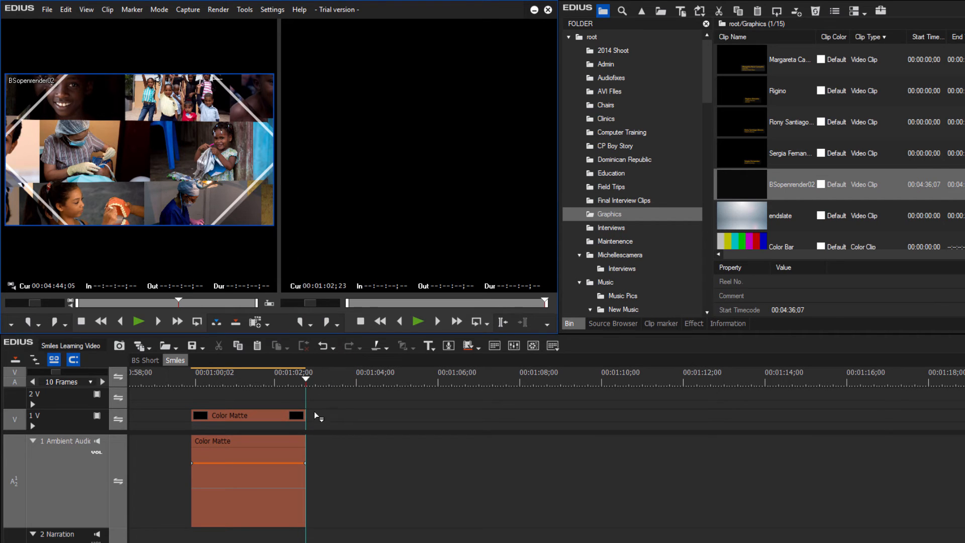
# Place BSopenrender02 from the player onto track 1 V after the Color Matte, and remove it again
pyautogui.moveTo(314, 411); pyautogui.dragTo(311, 423)
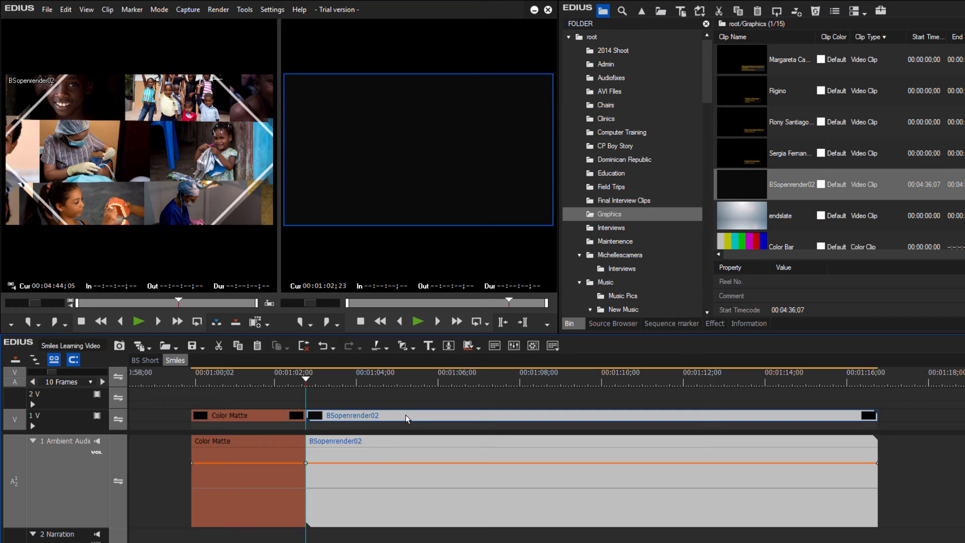
pyautogui.press('Delete')
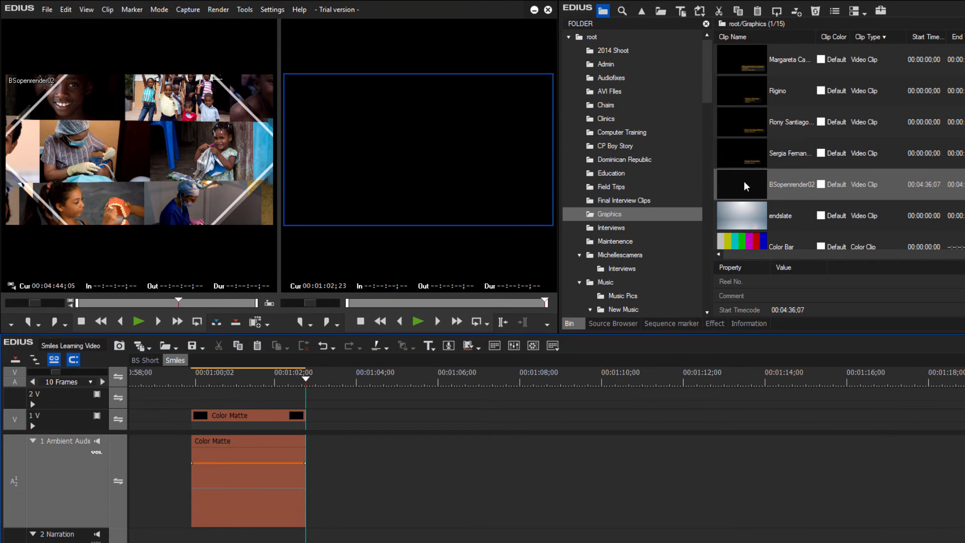
# Place BSopenrender02 from the bin onto track 1 V directly after the Color Matte and scrub the timeline to 00:01:09;15
pyautogui.moveTo(744, 181); pyautogui.dragTo(302, 420)
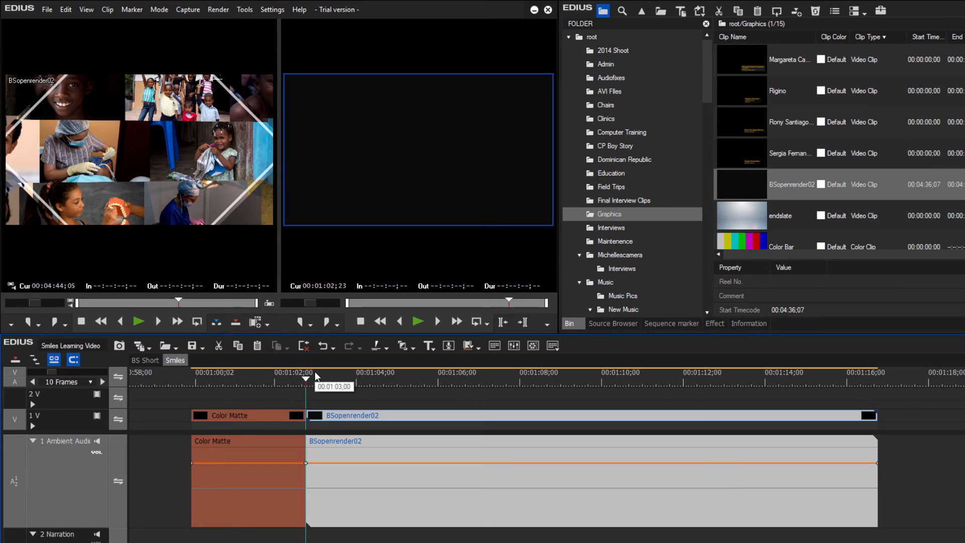
pyautogui.moveTo(306, 377); pyautogui.dragTo(397, 410)
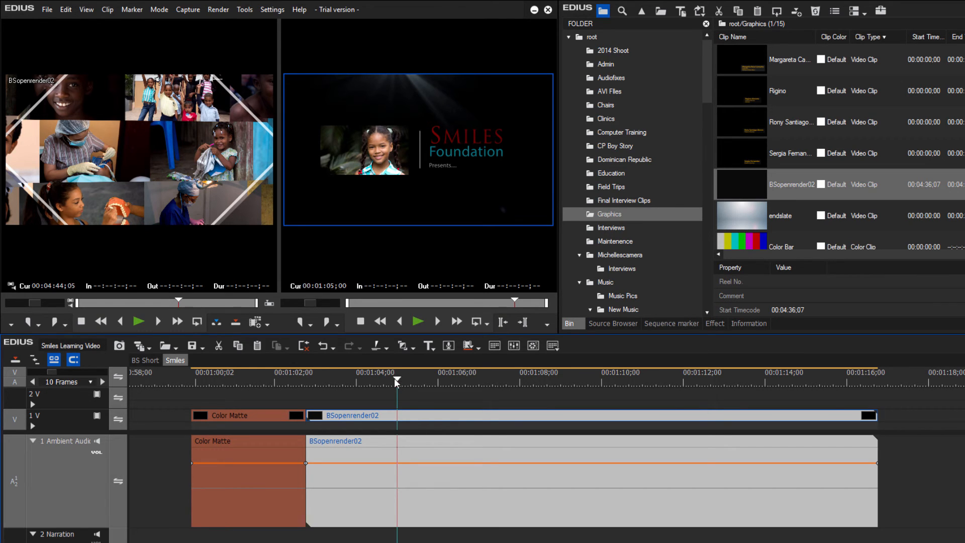
pyautogui.moveTo(394, 378); pyautogui.dragTo(587, 397)
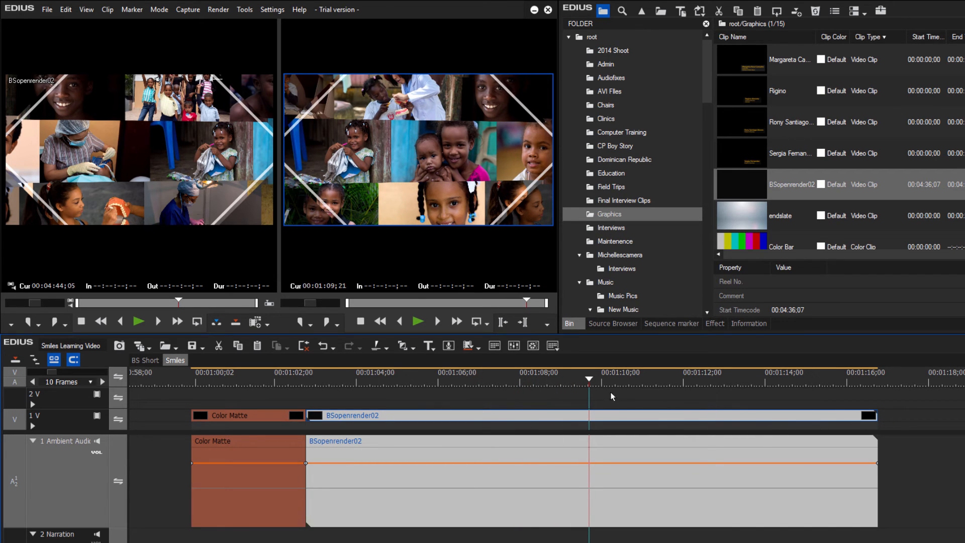
pyautogui.moveTo(589, 378)
pyautogui.mouseDown()
pyautogui.moveTo(550, 391)
pyautogui.moveTo(580, 389)
pyautogui.mouseUp()
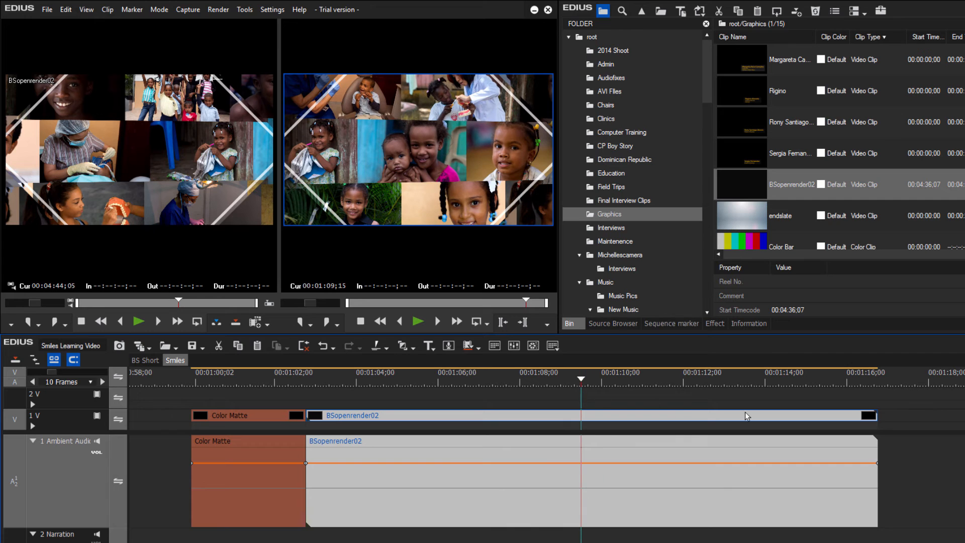
# Trim the end of BSopenrender02 back to the playhead, scrub to 00:01:07;10, and undo the trim
pyautogui.click(873, 416)
pyautogui.moveTo(874, 417); pyautogui.dragTo(580, 416)
pyautogui.moveTo(484, 381); pyautogui.dragTo(490, 400)
pyautogui.hotkey('ctrl', 'z')
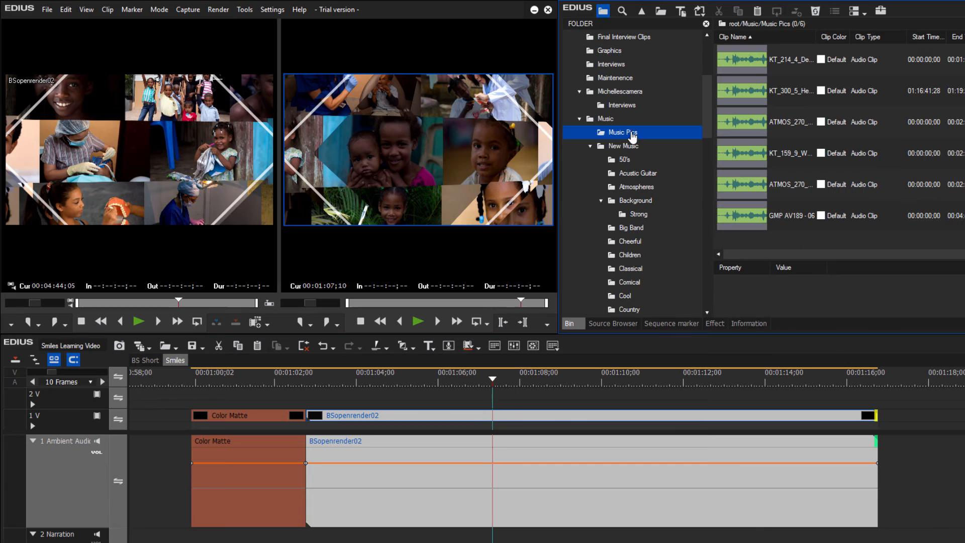
# Load the KT_214_4_Destination_Blender track from the Music Pics folder into the player, play it briefly, and scrub back to 00:00:28;03
pyautogui.doubleClick(738, 55)
pyautogui.press('space')
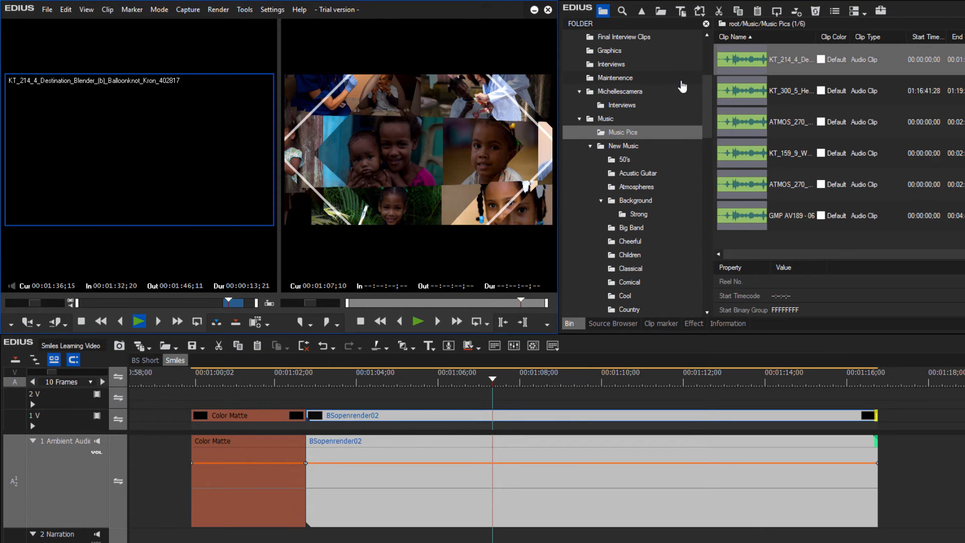
pyautogui.press('space')
pyautogui.moveTo(206, 299); pyautogui.dragTo(221, 300)
pyautogui.moveTo(222, 300); pyautogui.dragTo(156, 301)
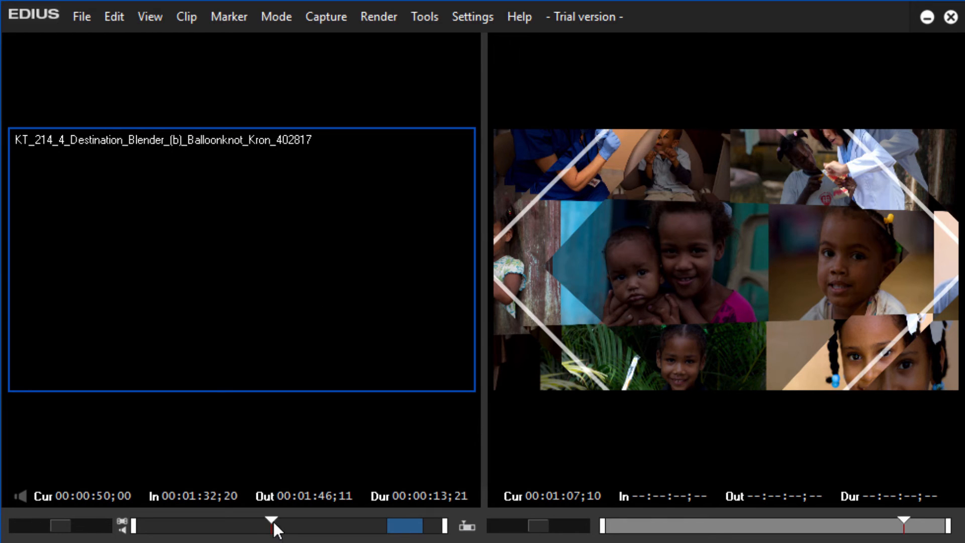
pyautogui.moveTo(273, 528); pyautogui.dragTo(215, 537)
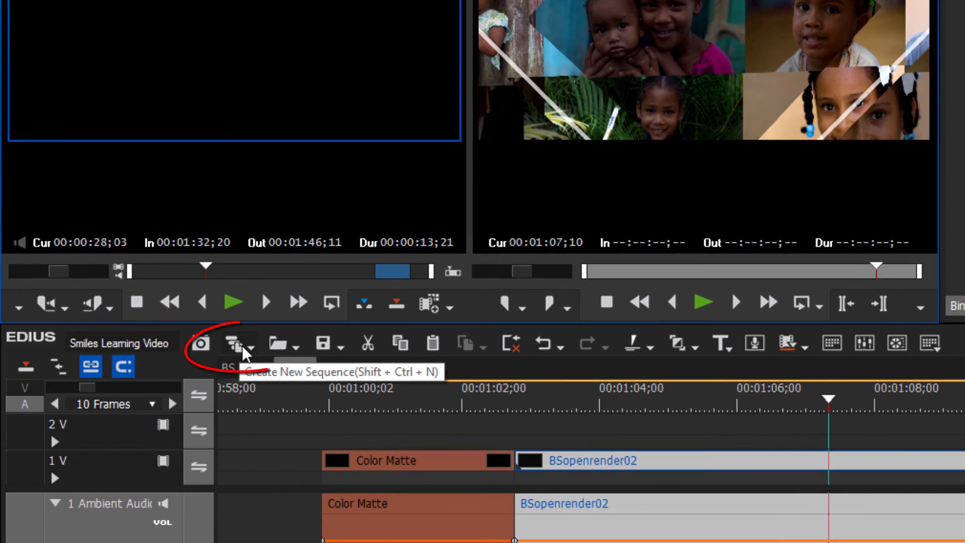
# Create a new sequence and name it Scratch
pyautogui.click(243, 347)
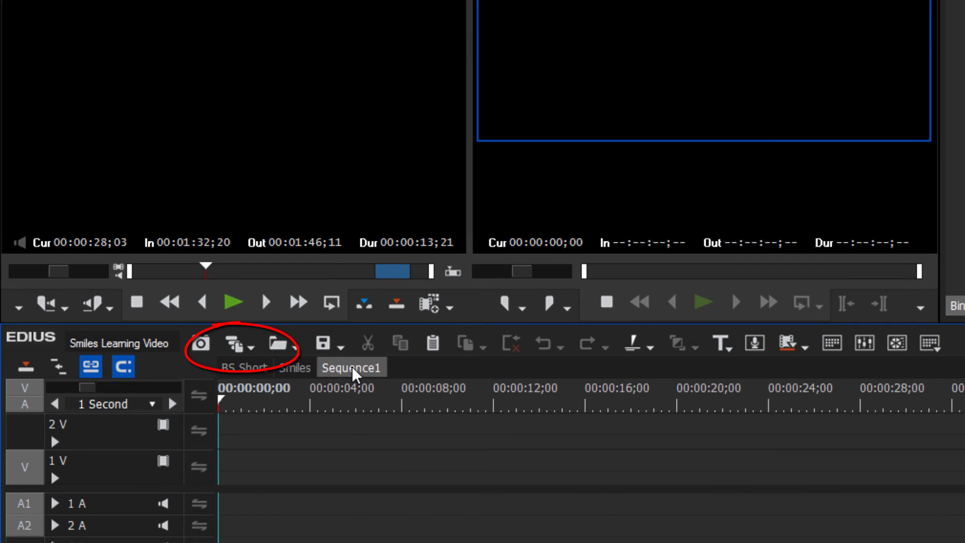
pyautogui.rightClick(355, 371)
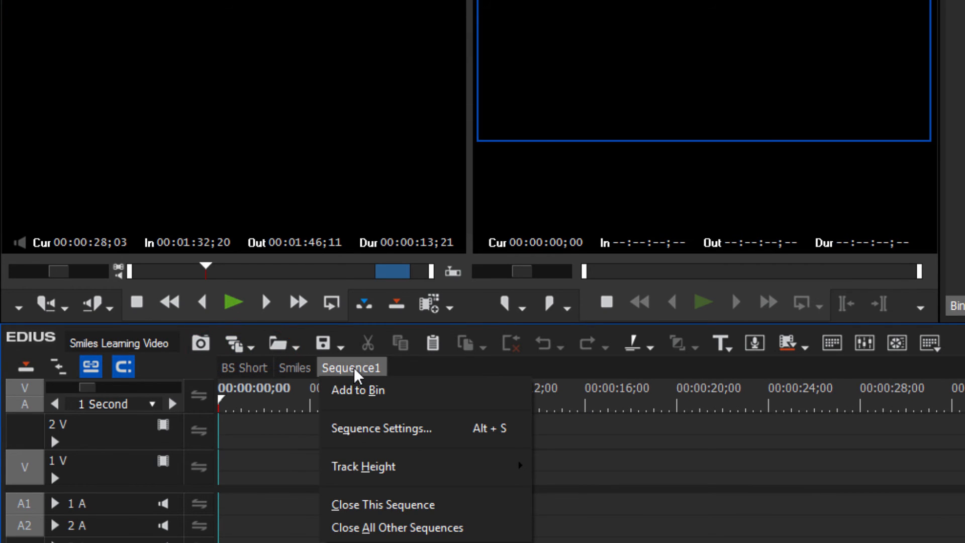
pyautogui.click(366, 437)
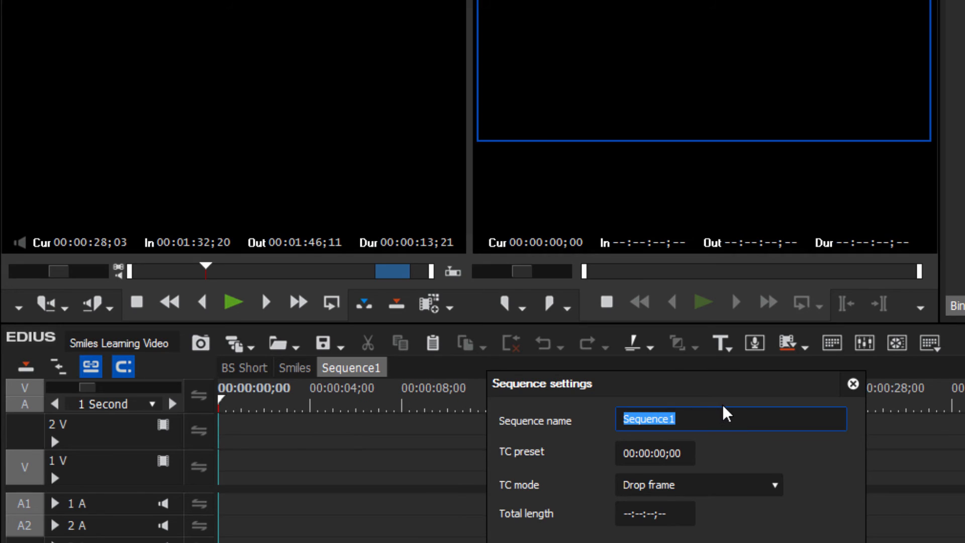
pyautogui.write('Scratch')
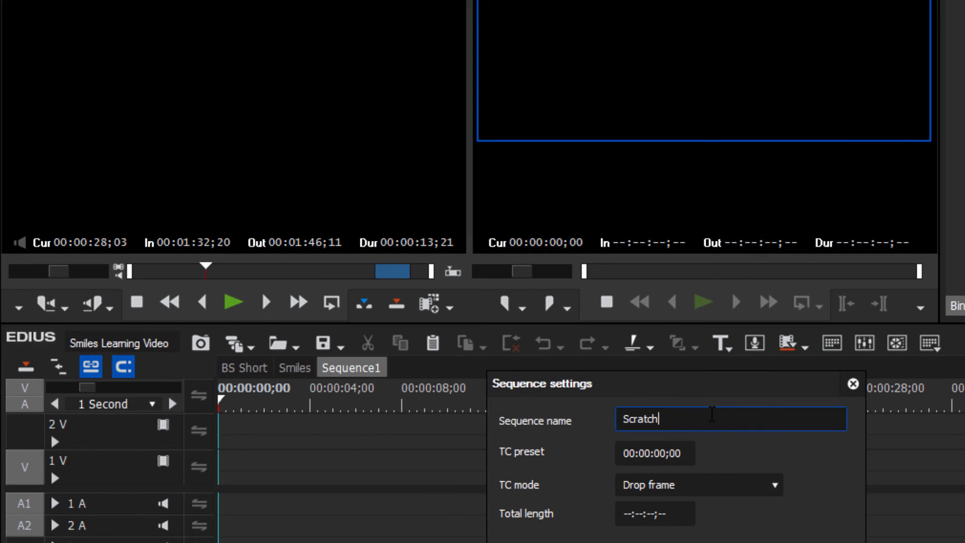
pyautogui.press('Return')
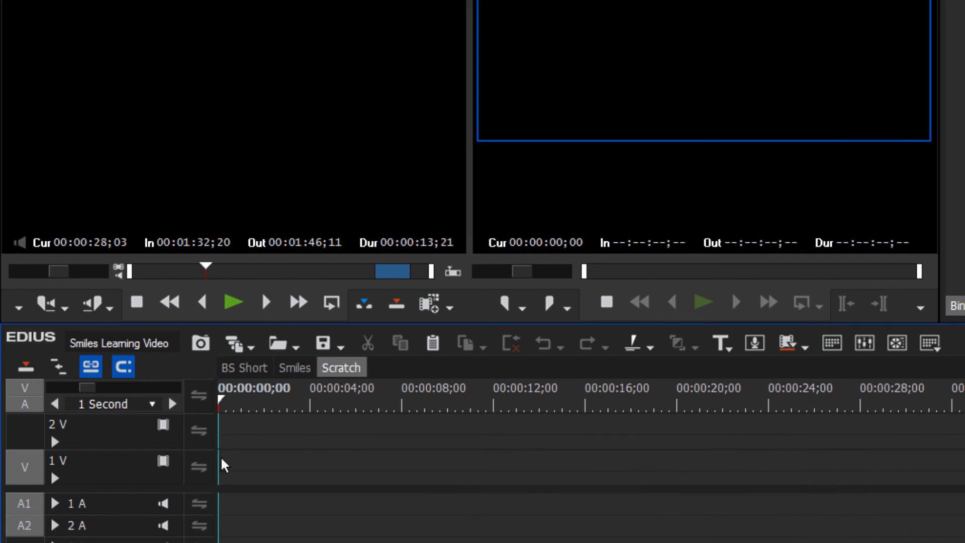
# Set the Scratch sequence's audio source channel to stereo and expand track 1 A
pyautogui.rightClick(19, 505)
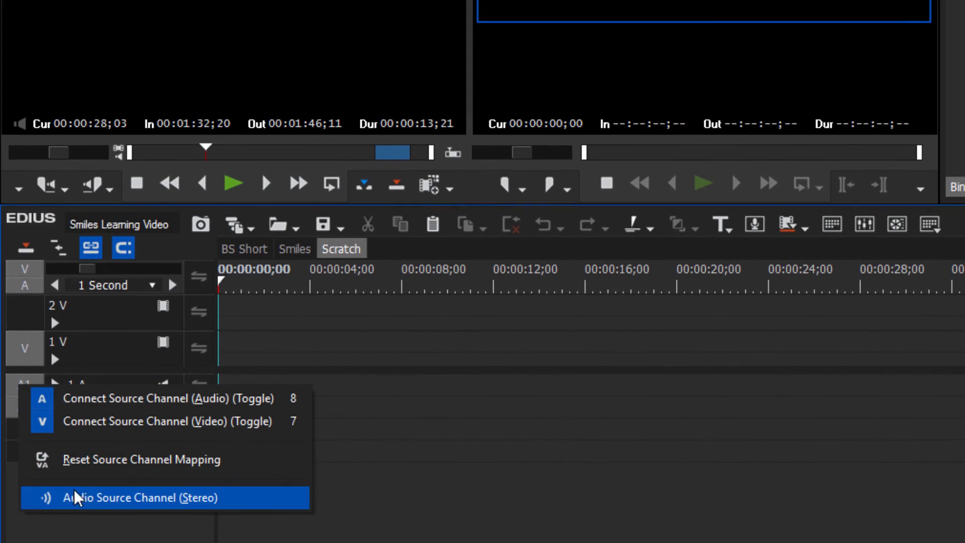
pyautogui.click(80, 490)
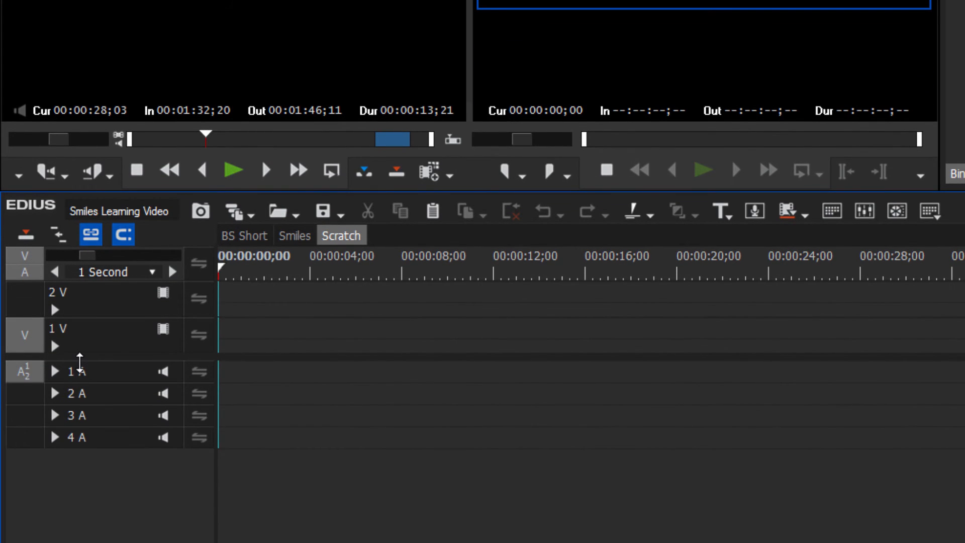
pyautogui.click(55, 372)
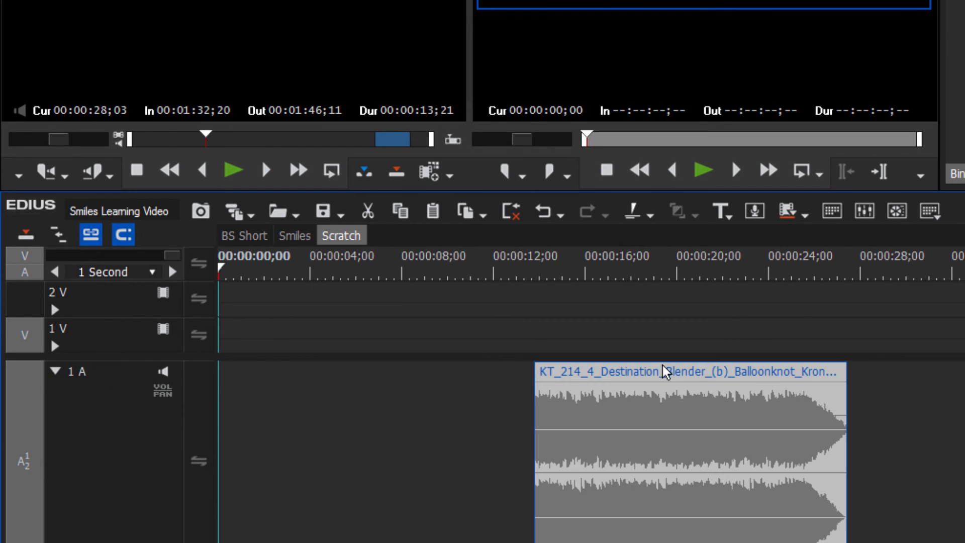
# Place the marked KT_214_4 section on track 1 A, extend its start to the earlier audio, and position it from about 00:01:08
pyautogui.moveTo(664, 377); pyautogui.dragTo(728, 376)
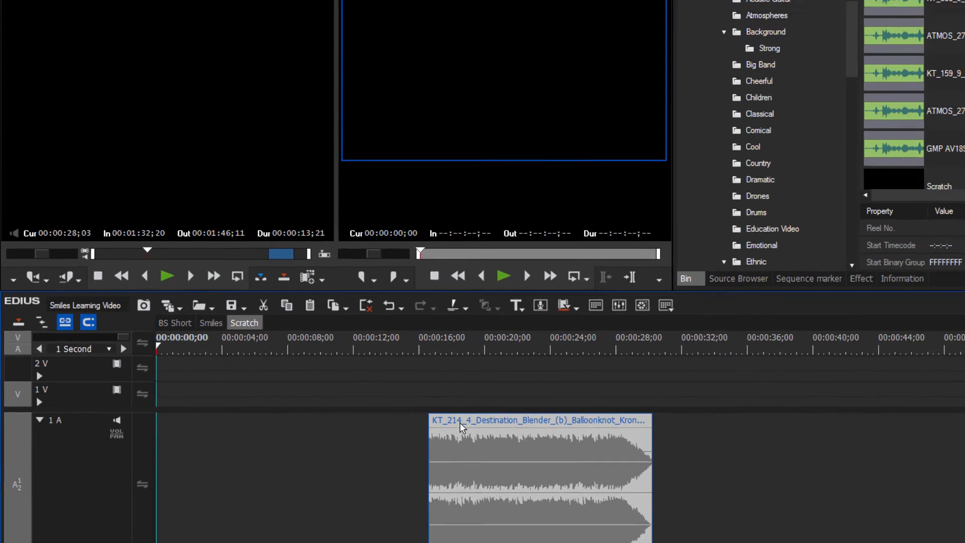
pyautogui.moveTo(643, 374); pyautogui.dragTo(118, 486)
pyautogui.moveTo(307, 446); pyautogui.dragTo(532, 436)
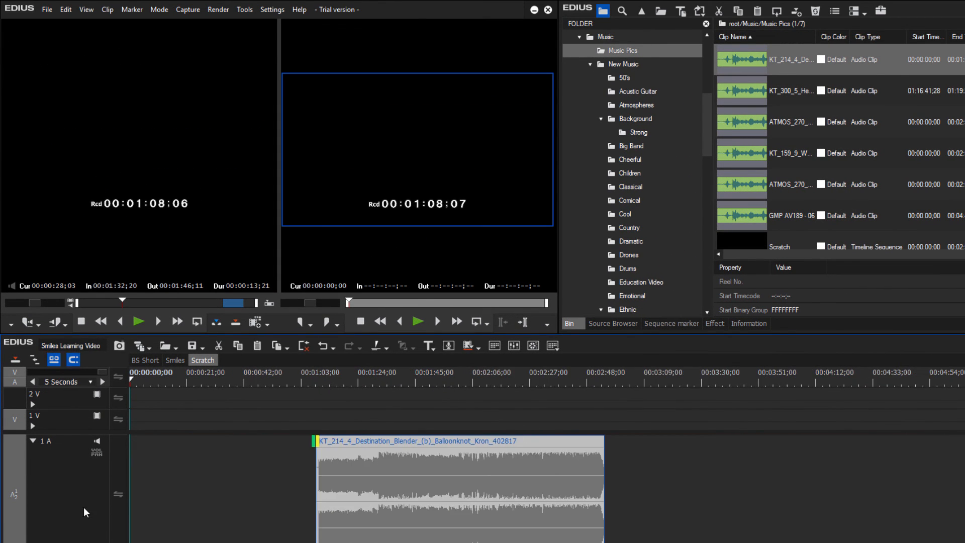
# Scrub through the music clip on the Scratch timeline and return to the Smiles sequence
pyautogui.moveTo(341, 378); pyautogui.dragTo(367, 403)
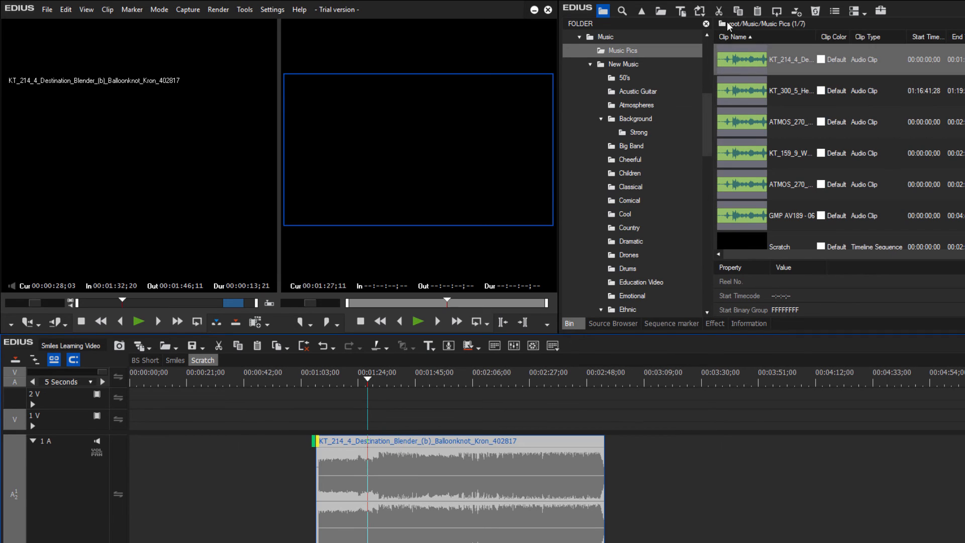
pyautogui.click(754, 73)
pyautogui.moveTo(367, 379); pyautogui.dragTo(504, 412)
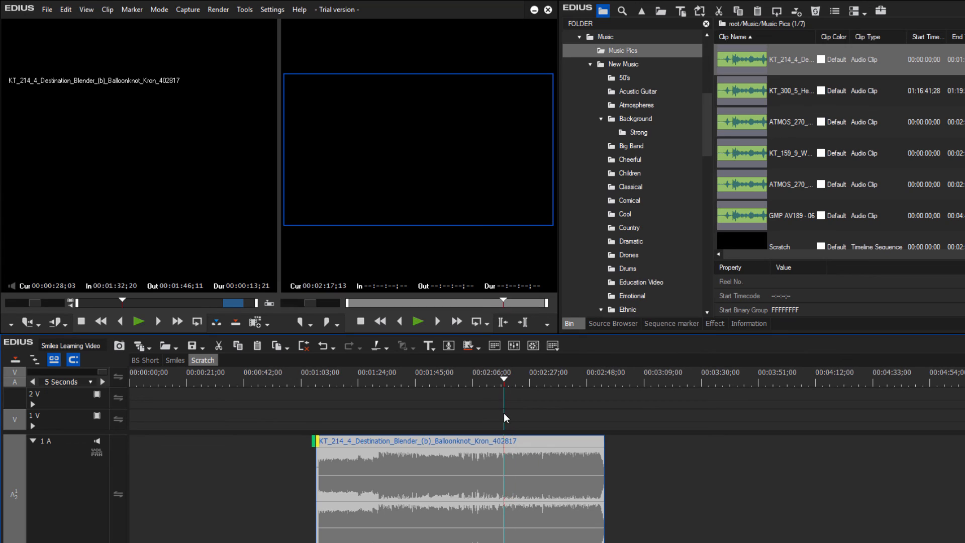
pyautogui.click(502, 379)
pyautogui.moveTo(502, 378); pyautogui.dragTo(514, 381)
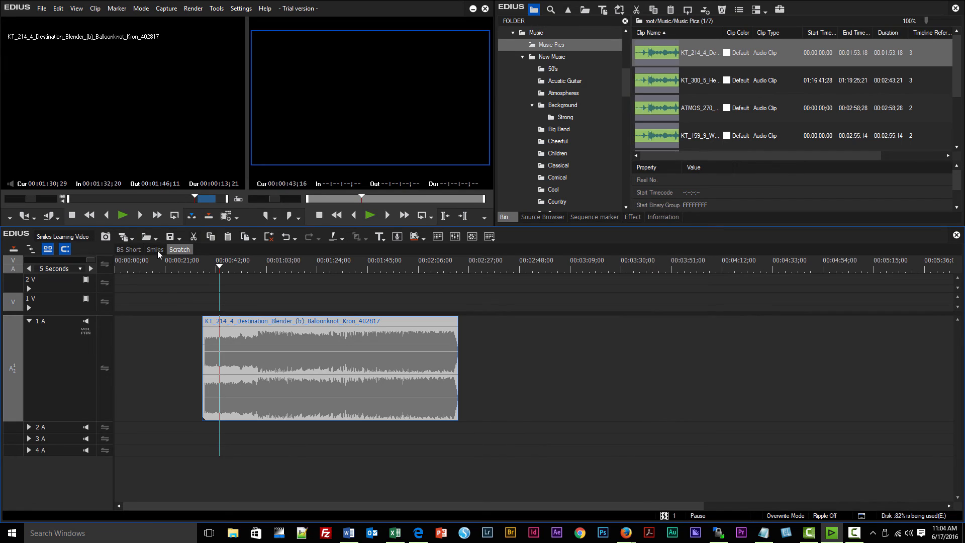
pyautogui.click(152, 249)
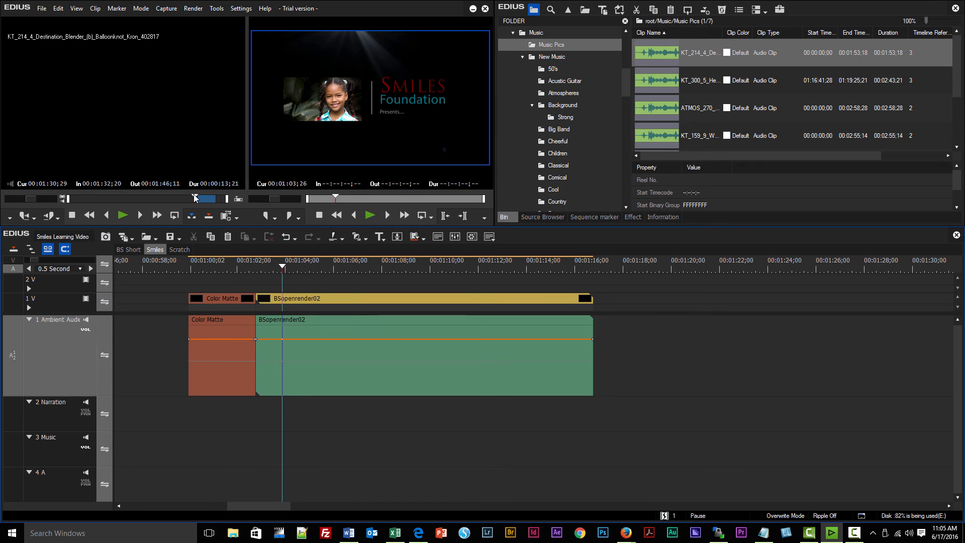
# Scrub the KT_214_4 music clip and switch the player's position bar to the In–Out range and back to the full clip
pyautogui.moveTo(195, 198)
pyautogui.mouseDown()
pyautogui.moveTo(172, 201)
pyautogui.moveTo(190, 204)
pyautogui.moveTo(182, 206)
pyautogui.mouseUp()
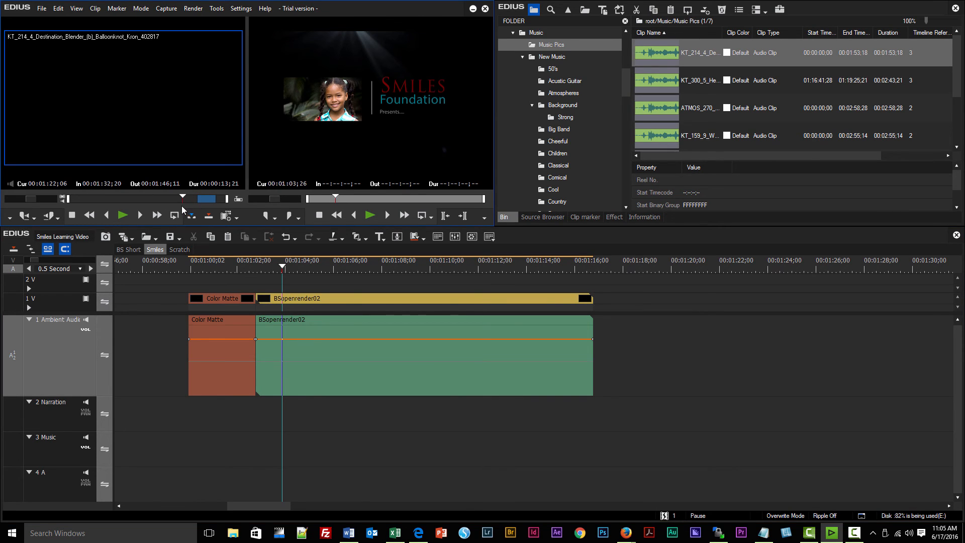
pyautogui.click(237, 199)
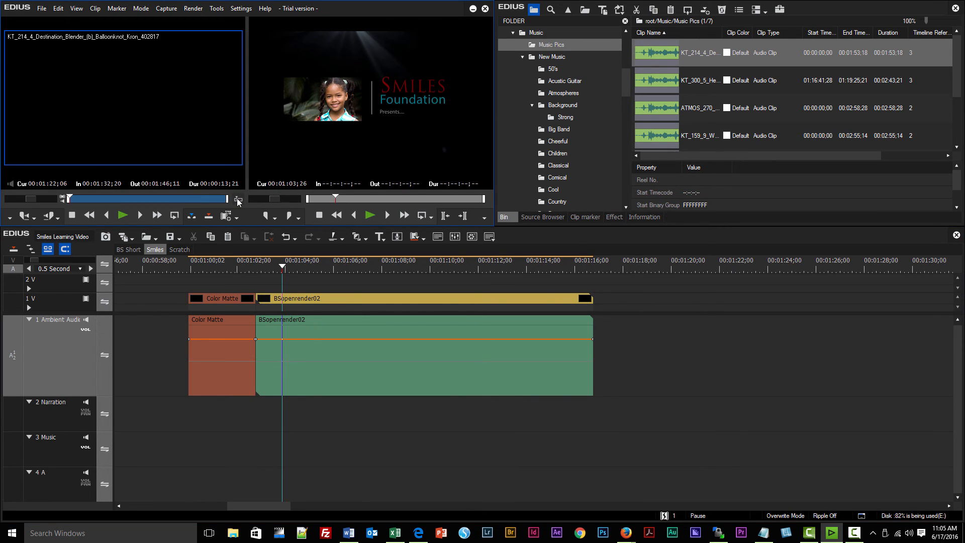
pyautogui.click(239, 201)
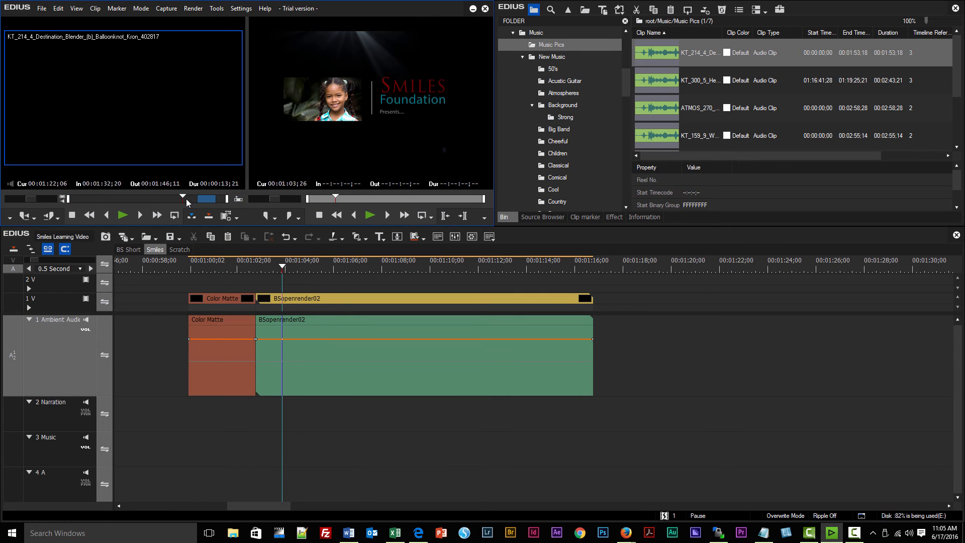
# Clear the music clip's In and Out points in the source player and scrub to 00:01:43;03
pyautogui.moveTo(102, 201); pyautogui.dragTo(52, 192)
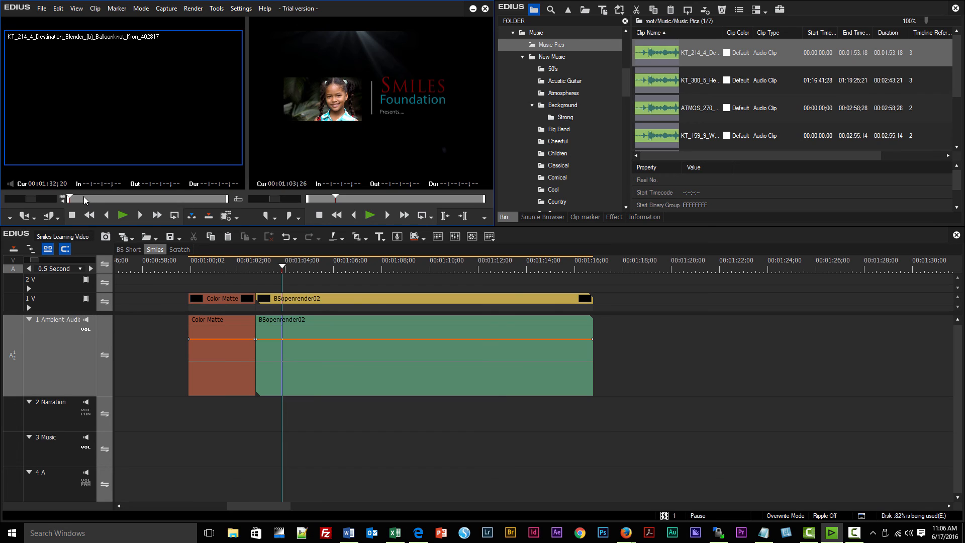
pyautogui.click(174, 202)
pyautogui.moveTo(174, 202); pyautogui.dragTo(189, 203)
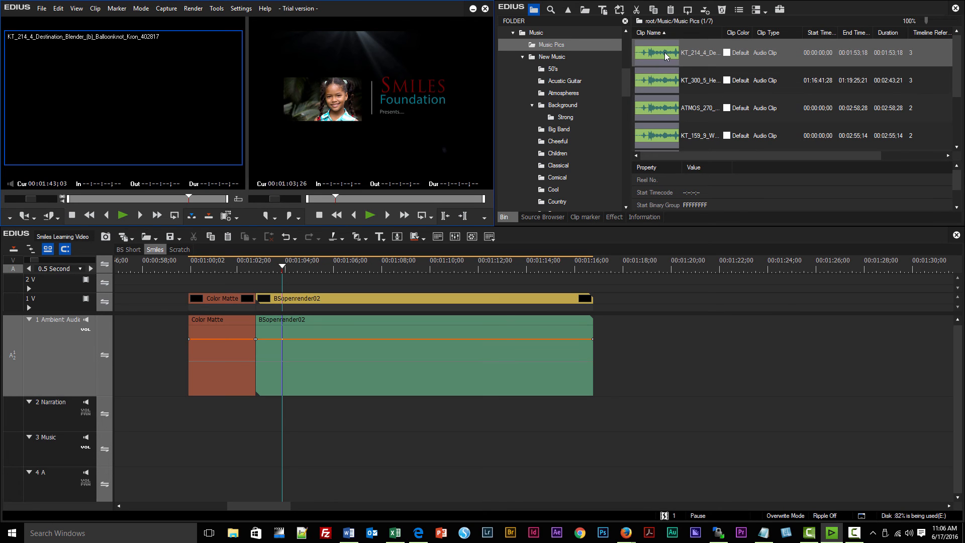
# Try placing the full KT_214_4 clip from the bin on the 2 Narration track, delete it, and try placing it from the player
pyautogui.moveTo(664, 52); pyautogui.dragTo(248, 413)
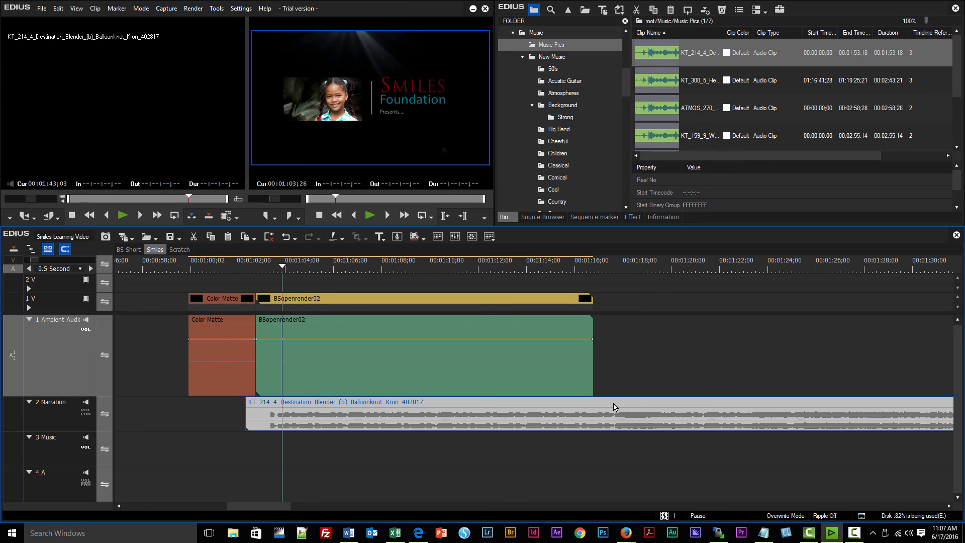
pyautogui.press('Delete')
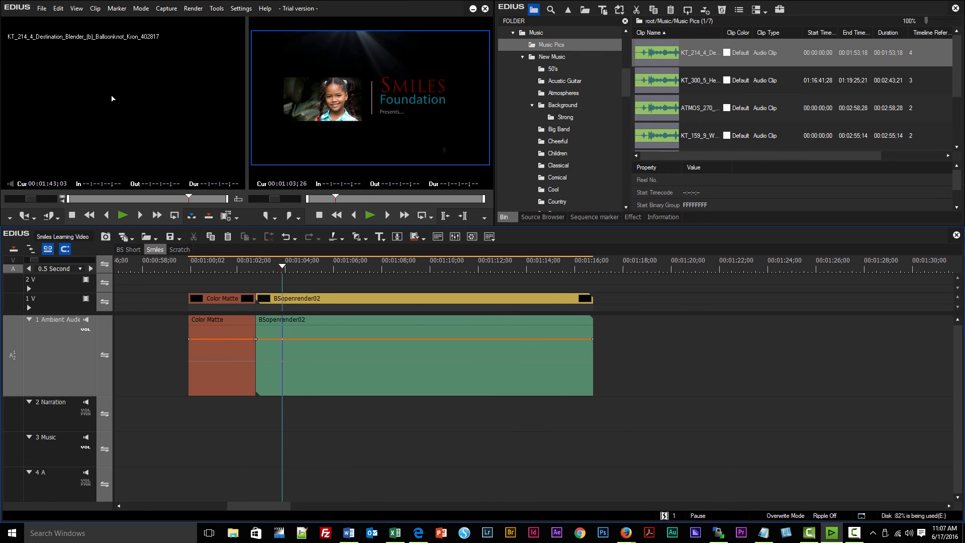
pyautogui.moveTo(110, 93); pyautogui.dragTo(348, 417)
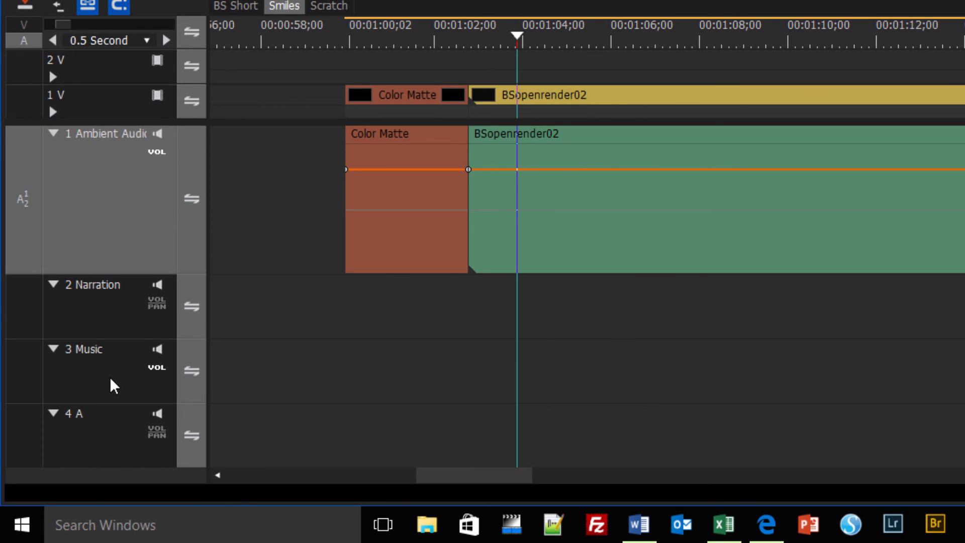
# Patch the source's stereo audio to the 3 Music track and make that the selected track
pyautogui.click(29, 231)
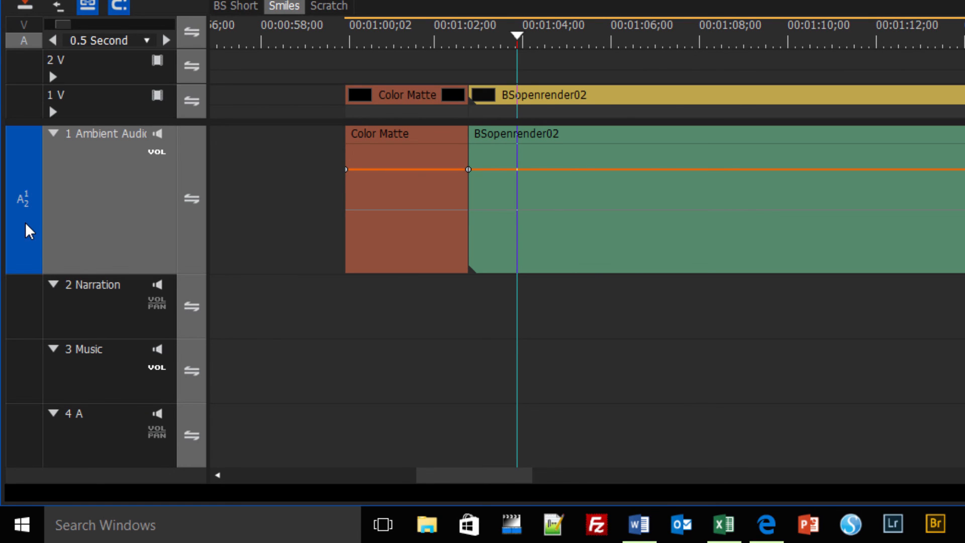
pyautogui.moveTo(29, 231); pyautogui.dragTo(25, 369)
pyautogui.click(102, 367)
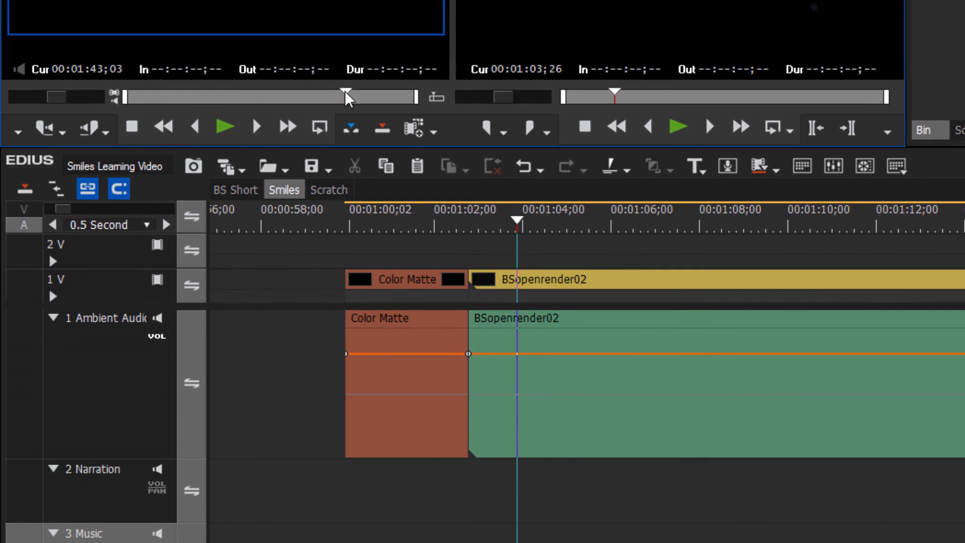
# Set the KT_214_4 clip's In point at 00:01:39;10 in the source player
pyautogui.moveTo(345, 95); pyautogui.dragTo(266, 90)
pyautogui.click(44, 129)
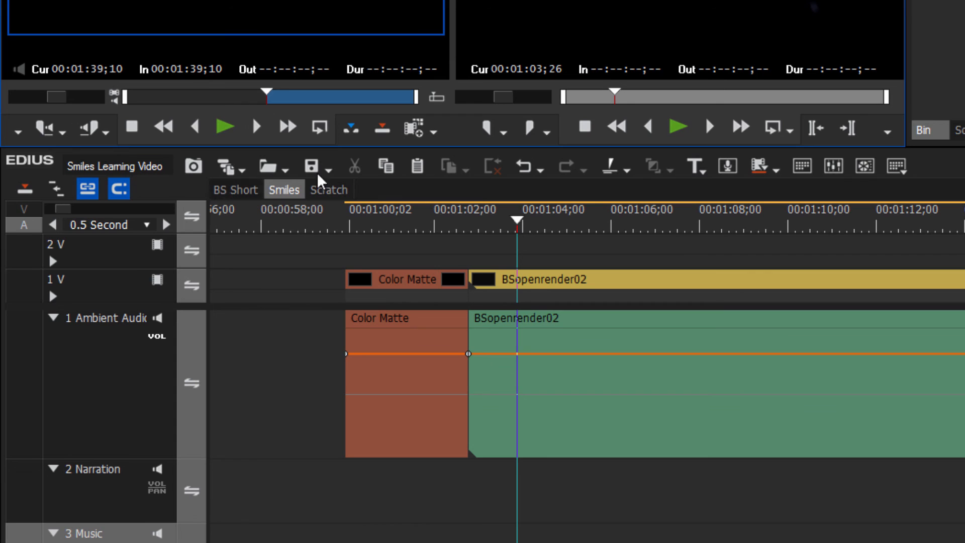
# Overwrite the marked music onto the 3 Music track and align the clip and the playhead with the start of BSopenrender02
pyautogui.click(383, 130)
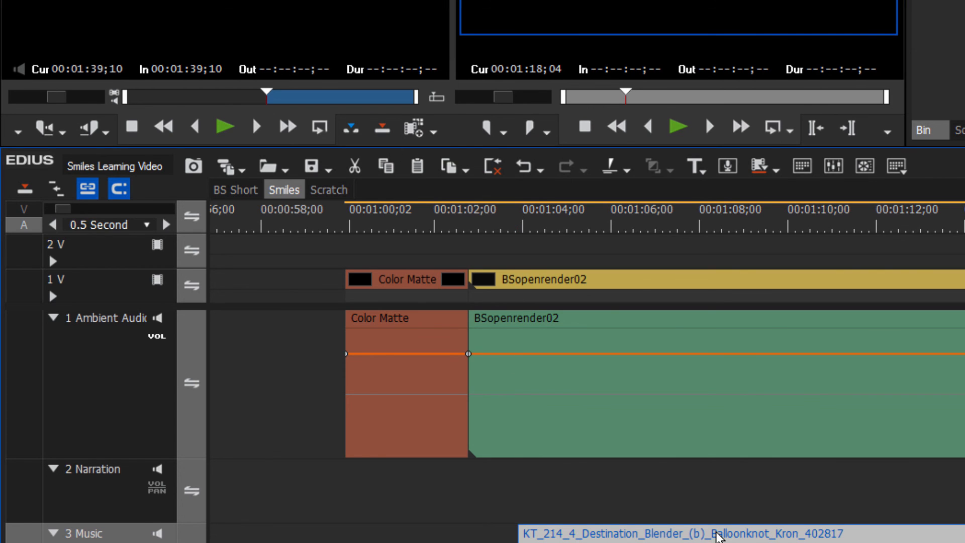
pyautogui.moveTo(719, 537); pyautogui.dragTo(666, 535)
pyautogui.moveTo(634, 214); pyautogui.dragTo(468, 253)
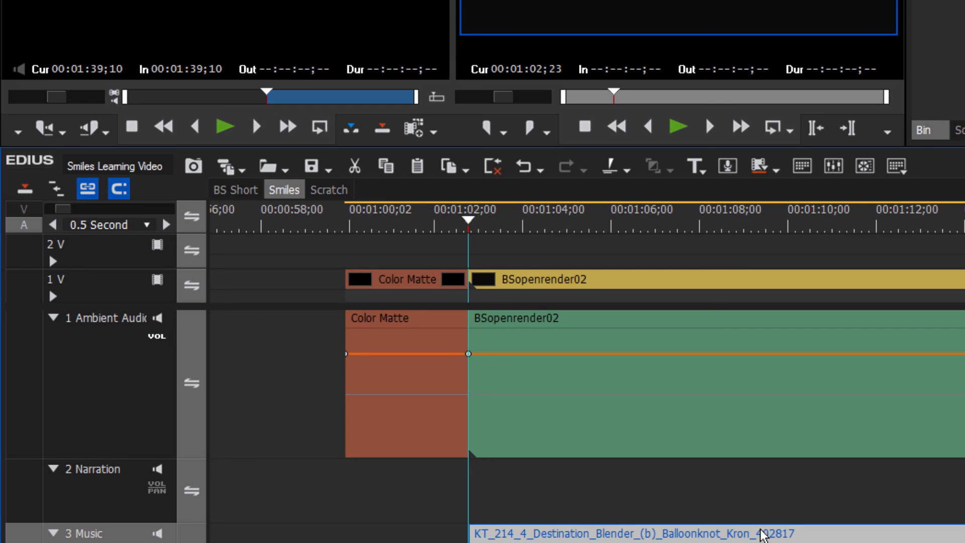
# Delete the music clip from the 3 Music track and patch the source audio back to the selected 1 Ambient Audio track
pyautogui.press('Delete')
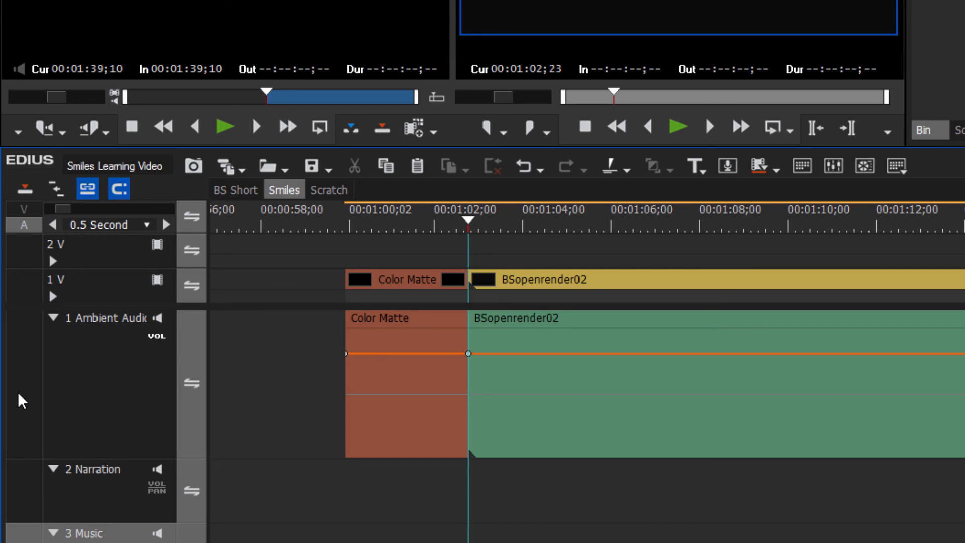
pyautogui.moveTo(21, 529); pyautogui.dragTo(26, 371)
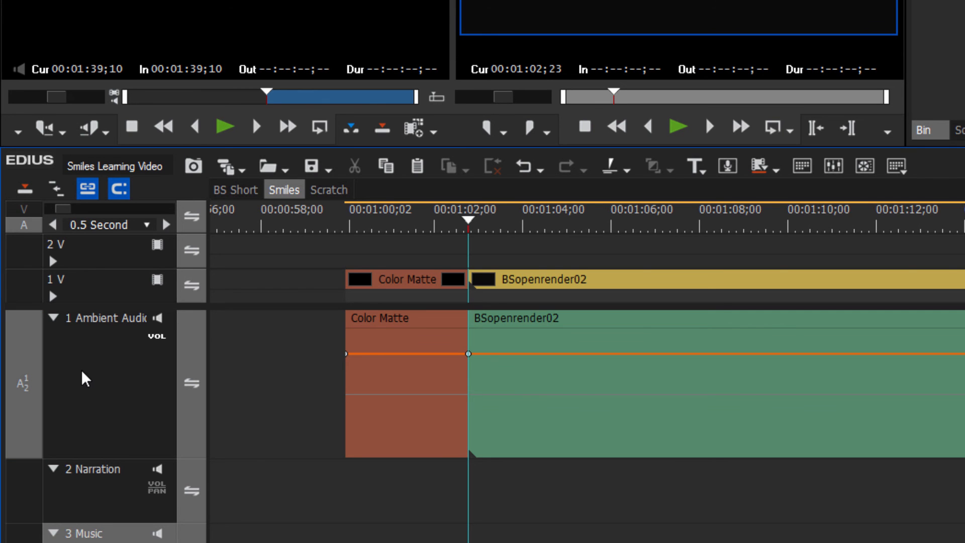
pyautogui.click(85, 380)
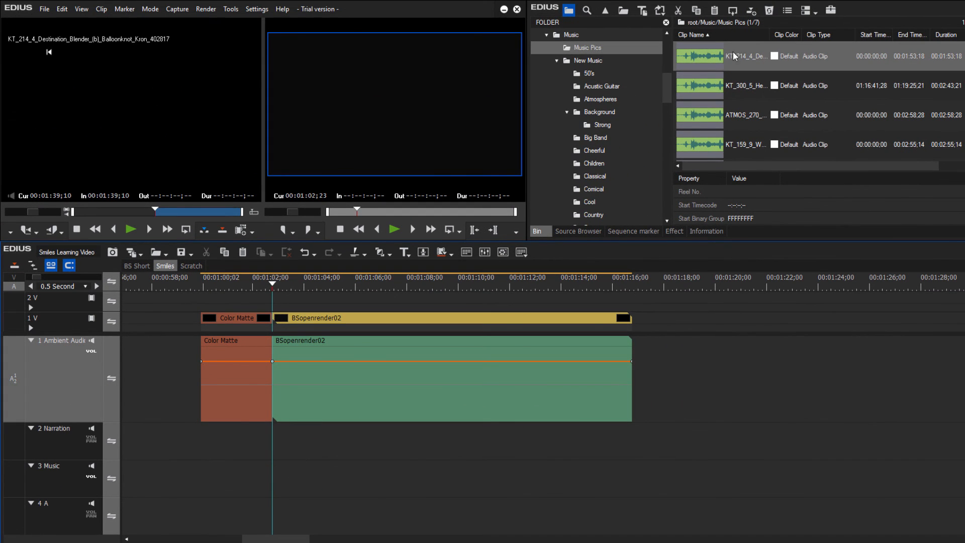
# Place the marked music from the source player directly on the 3 Music track, starting at the beginning of BSopenrender02
pyautogui.click(114, 110)
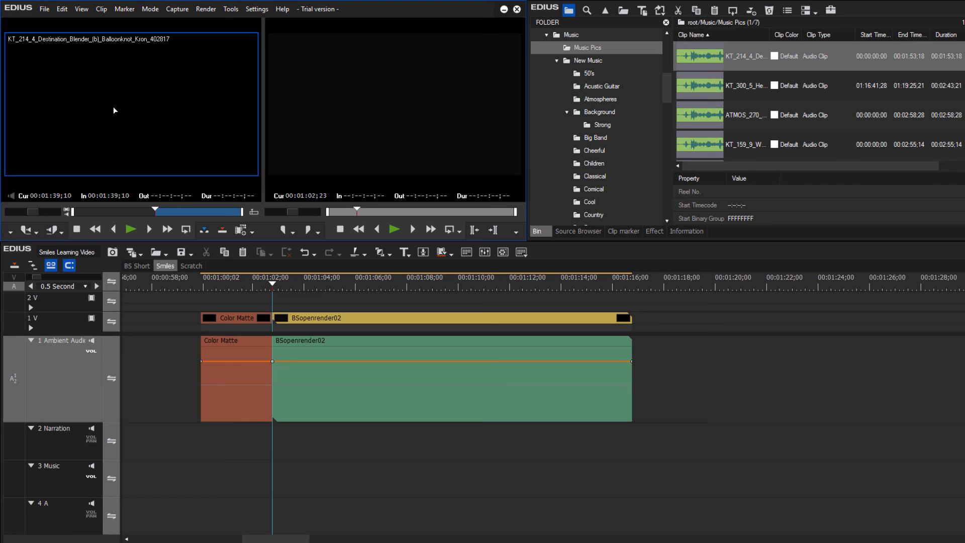
pyautogui.moveTo(114, 109); pyautogui.dragTo(282, 473)
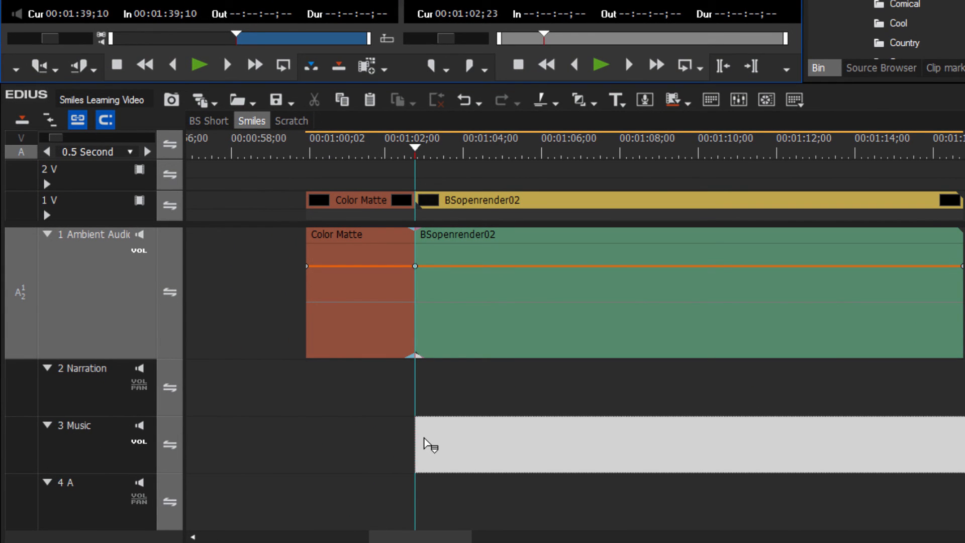
pyautogui.moveTo(424, 445); pyautogui.dragTo(425, 445)
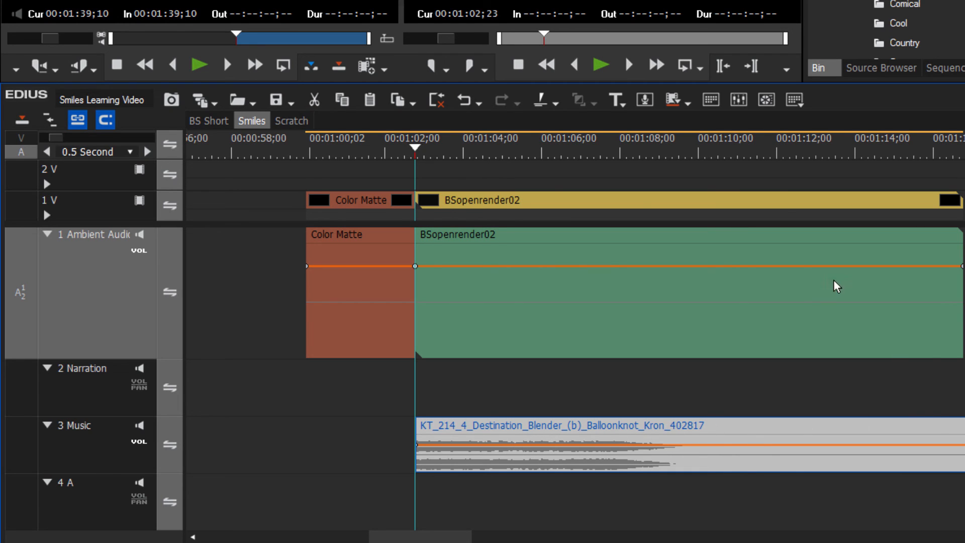
# Trim the end of the music clip on the 3 Music track back to where its audio dies out
pyautogui.moveTo(778, 154); pyautogui.dragTo(899, 156)
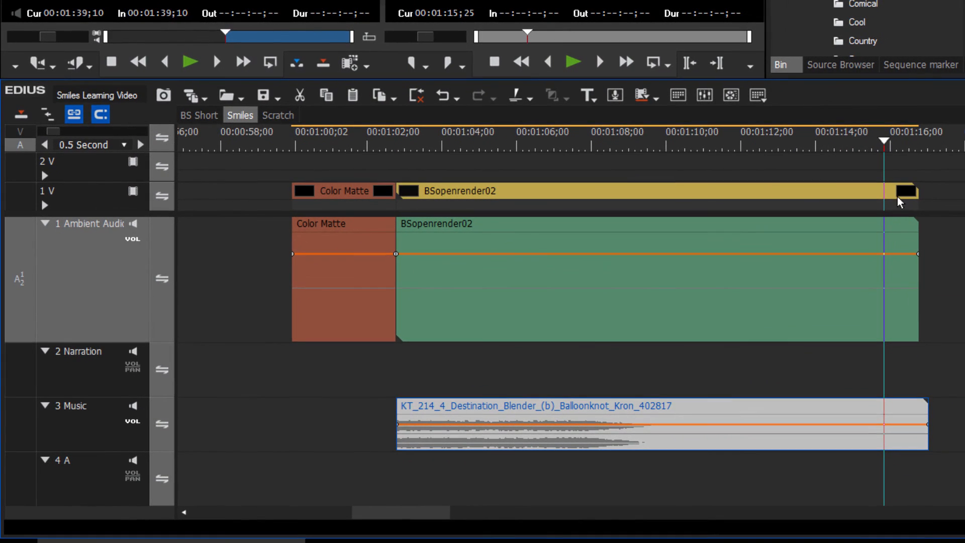
pyautogui.click(925, 417)
pyautogui.moveTo(925, 417); pyautogui.dragTo(647, 452)
# Move the music clip so it ends with BSopenrender02 and extend its start back to that clip's beginning
pyautogui.moveTo(505, 412); pyautogui.dragTo(773, 412)
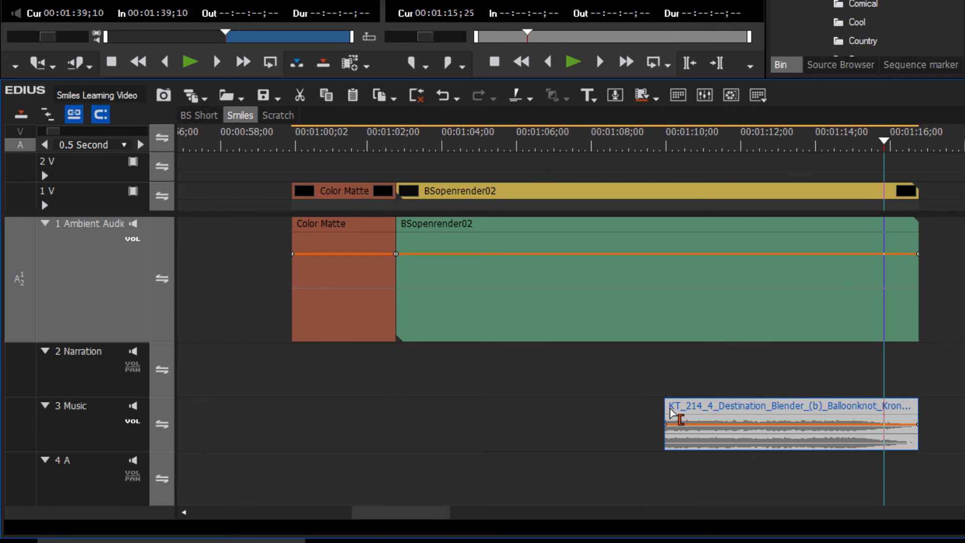
pyautogui.moveTo(665, 425); pyautogui.dragTo(395, 428)
# Play the opening of the sequence to hear how the music starts with BSopenrender02
pyautogui.click(387, 149)
pyautogui.press('space')
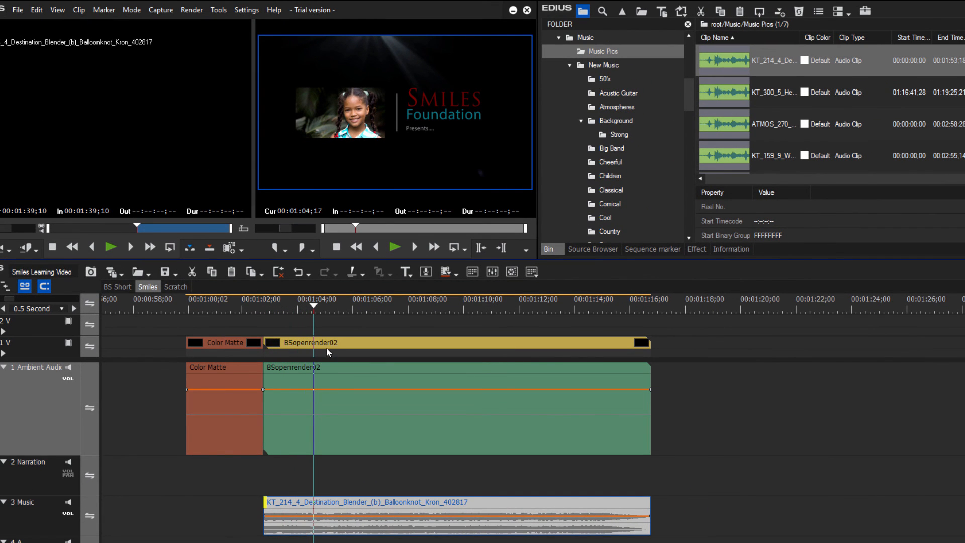
pyautogui.click(275, 318)
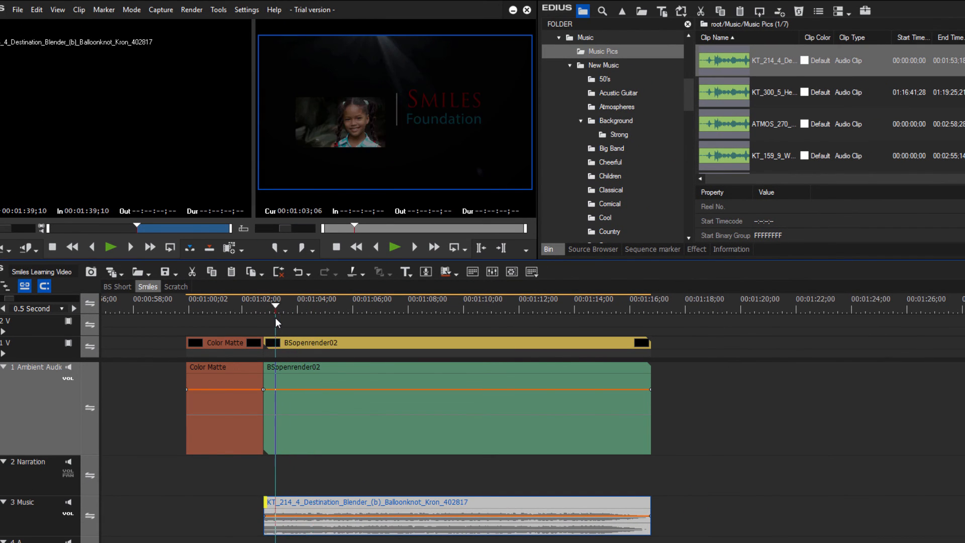
# Add a volume point to the music clip at about 00:01:03;04 and lower its starting point to create a fade-in
pyautogui.scroll(2, 275, 316)
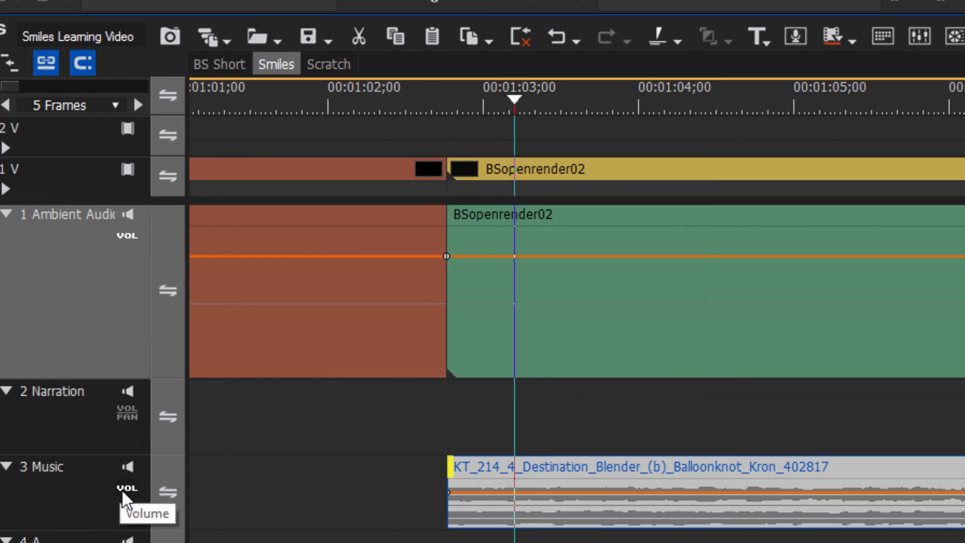
pyautogui.click(121, 495)
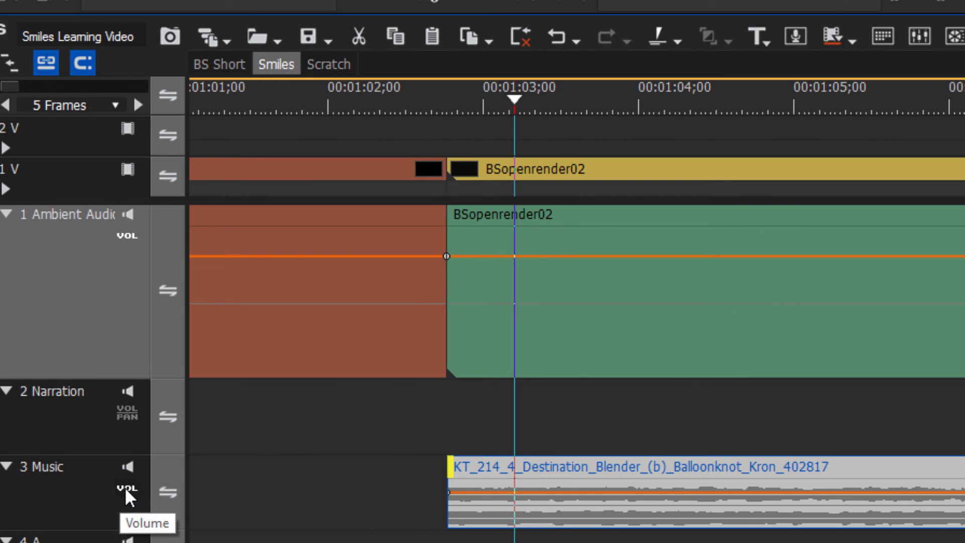
pyautogui.doubleClick(504, 492)
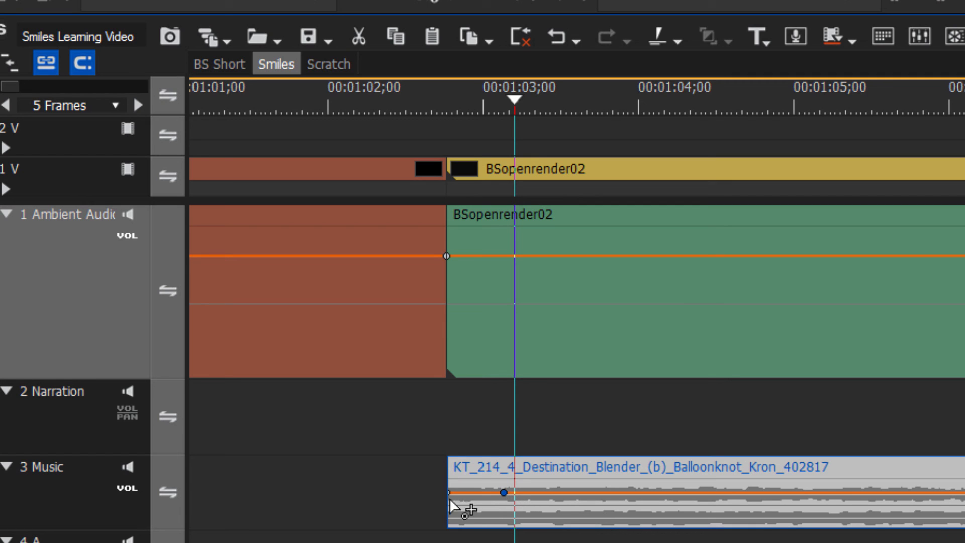
pyautogui.moveTo(448, 494)
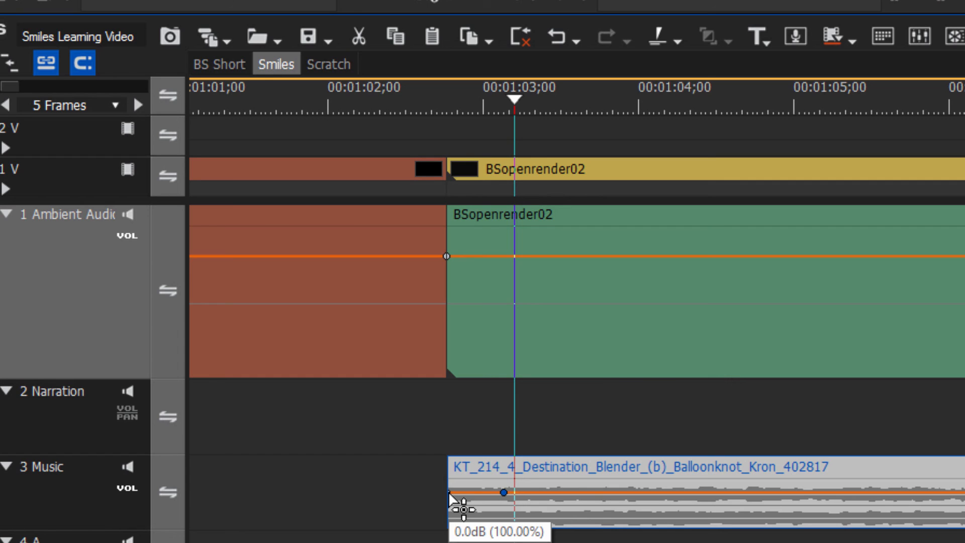
pyautogui.click(449, 494)
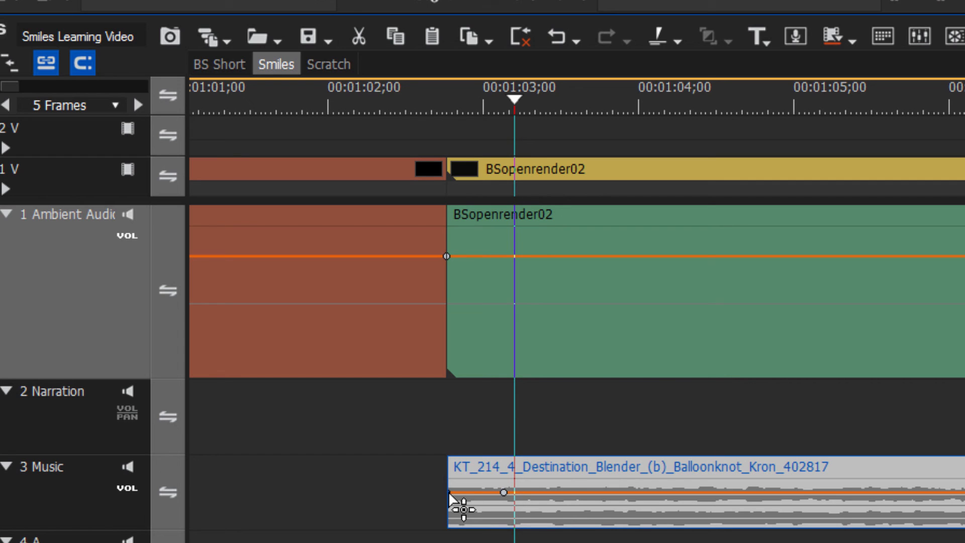
pyautogui.moveTo(449, 494); pyautogui.dragTo(449, 524)
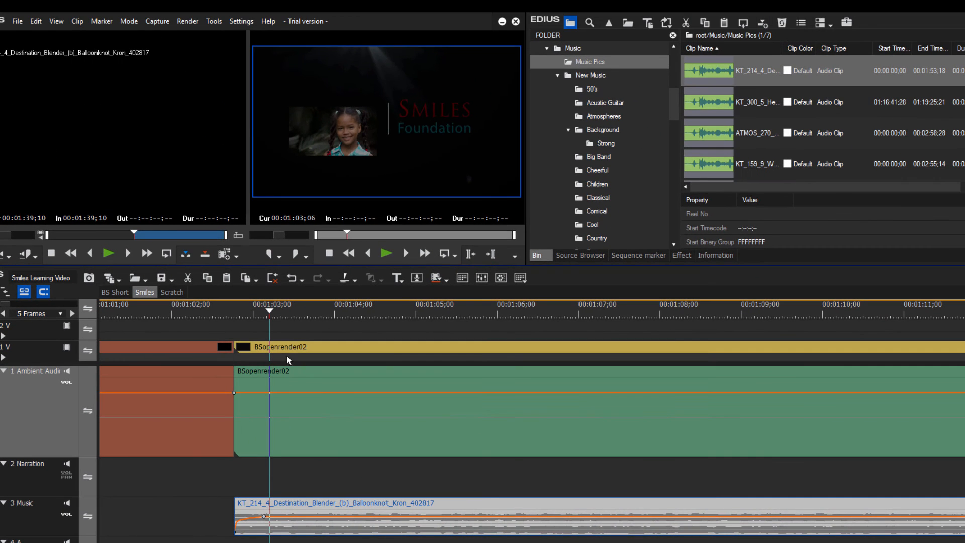
# Play the sequence from just before BSopenrender02 to check the music's fade-in
pyautogui.moveTo(270, 309); pyautogui.dragTo(230, 333)
pyautogui.press('space')
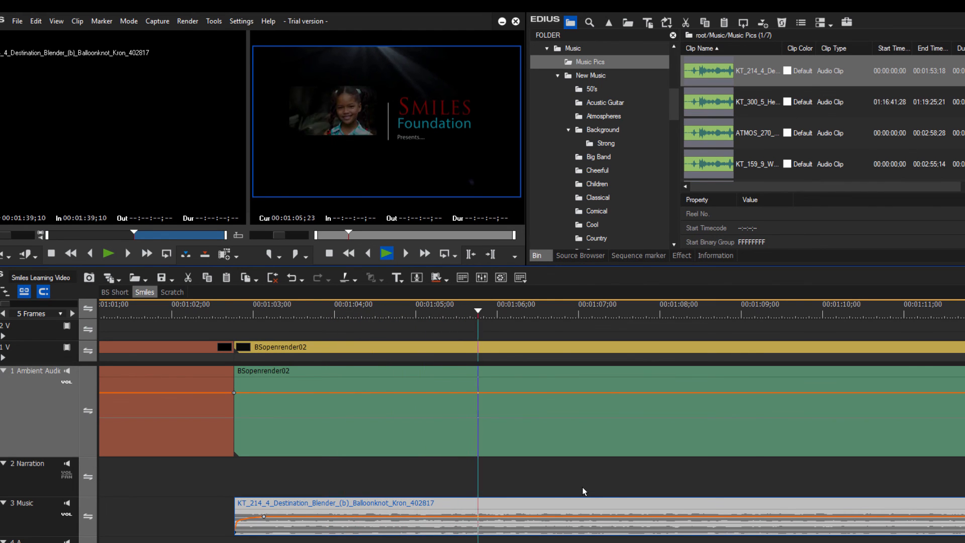
pyautogui.press('space')
# Play the last seconds of BSopenrender02 to check how the music ends
pyautogui.scroll(-2, 581, 485)
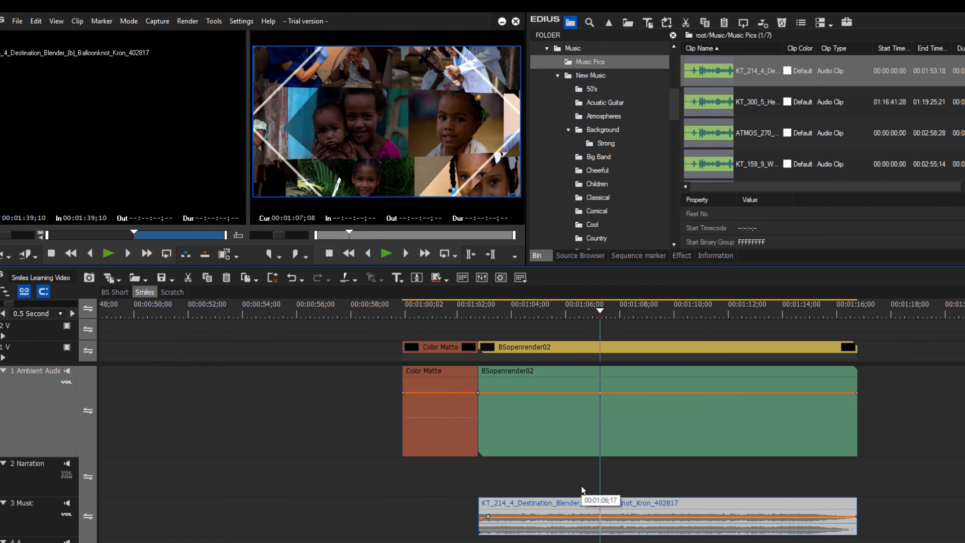
pyautogui.moveTo(785, 307); pyautogui.dragTo(813, 327)
pyautogui.press('space')
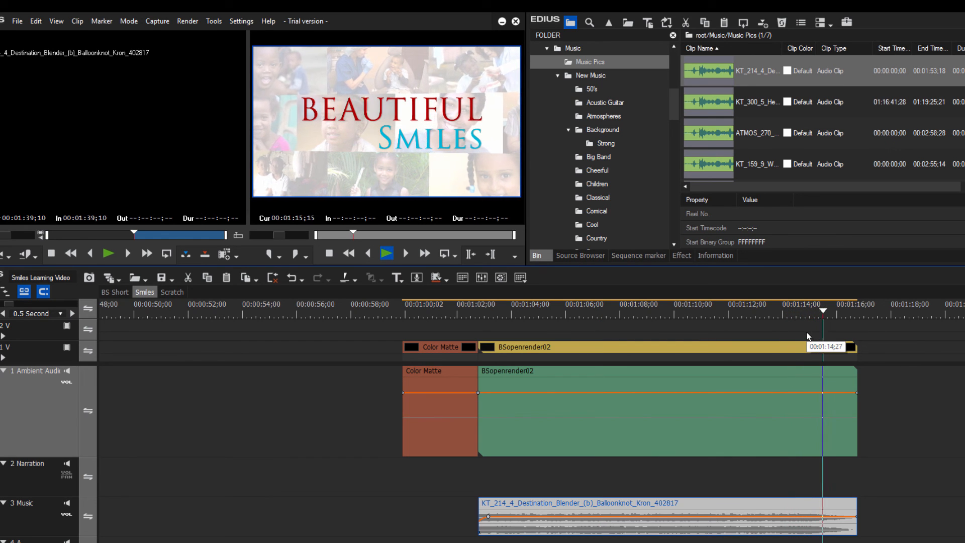
pyautogui.press('space')
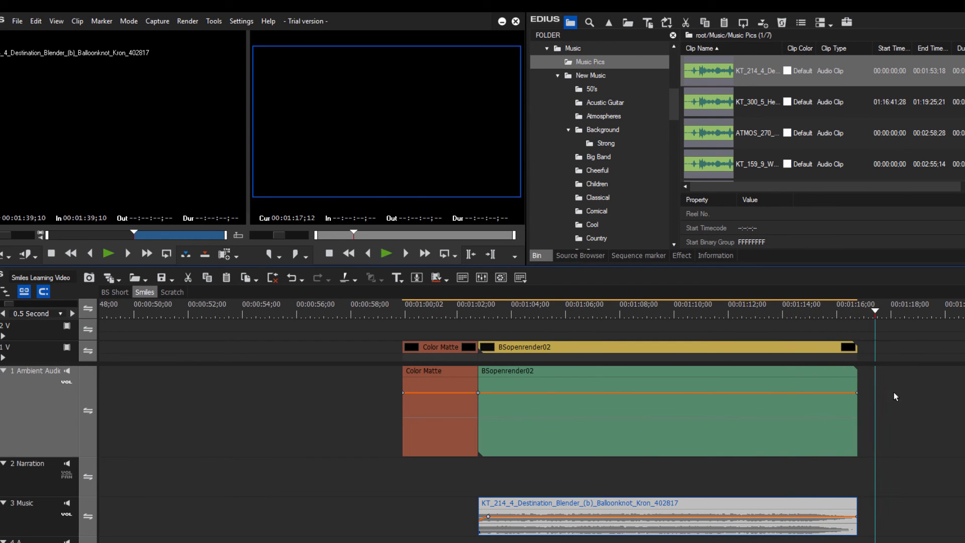
# Fade out the music clip by adding a volume point near its end and lowering the final point, and play the ending
pyautogui.click(830, 517)
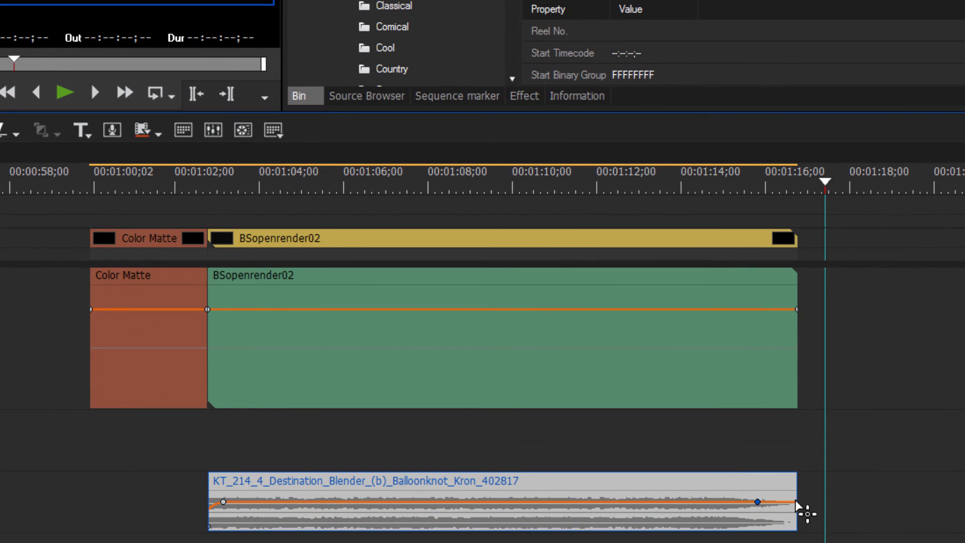
pyautogui.moveTo(796, 503); pyautogui.dragTo(797, 513)
pyautogui.moveTo(784, 184); pyautogui.dragTo(727, 202)
pyautogui.press('space')
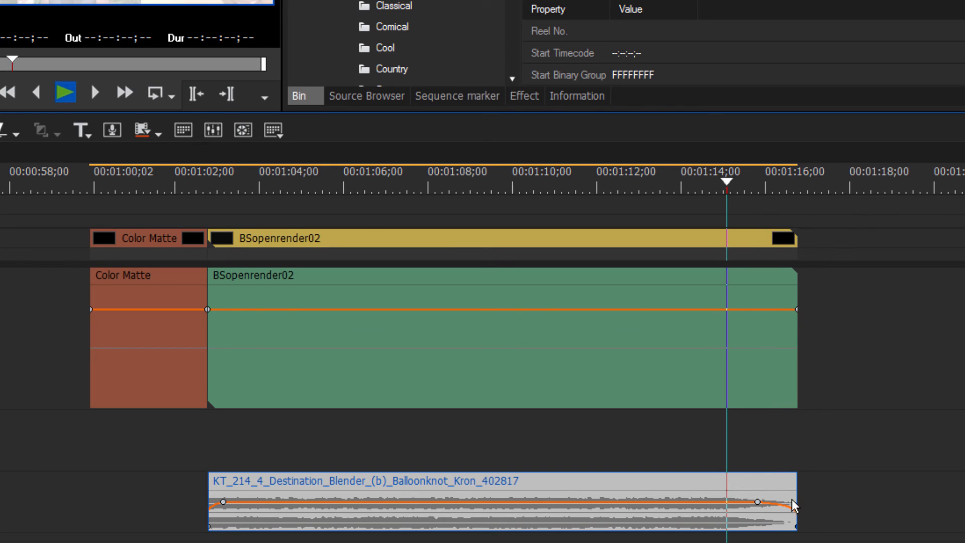